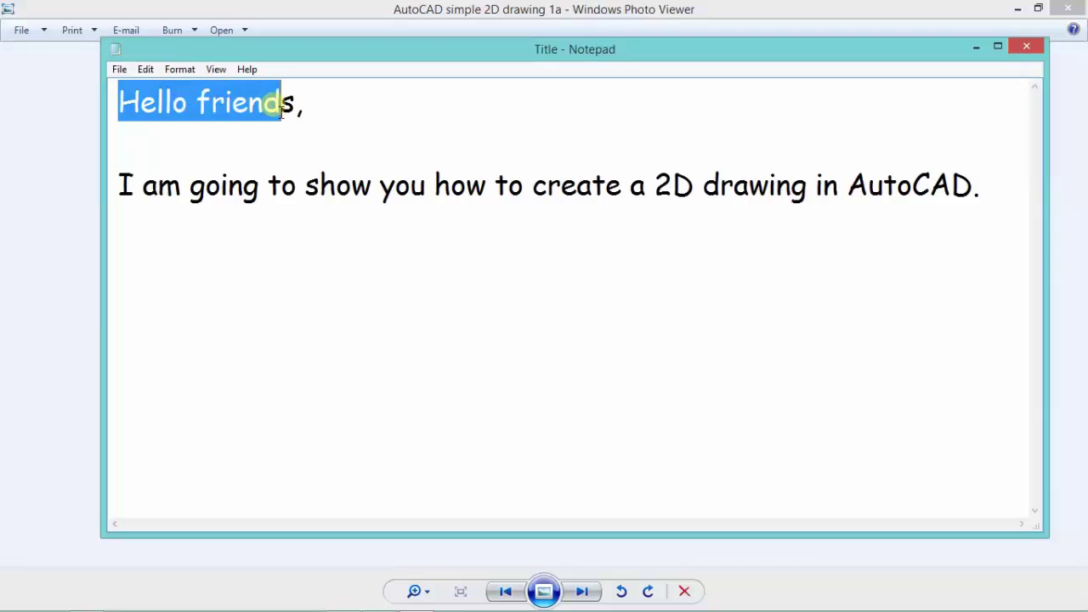
# - Clear the greeting notes in Notepad so they read 'lets go', and minimize Notepad to reveal the reference part
pyautogui.moveTo(124, 185)
pyautogui.mouseDown()
pyautogui.moveTo(860, 228)
pyautogui.moveTo(1020, 212)
pyautogui.mouseUp()
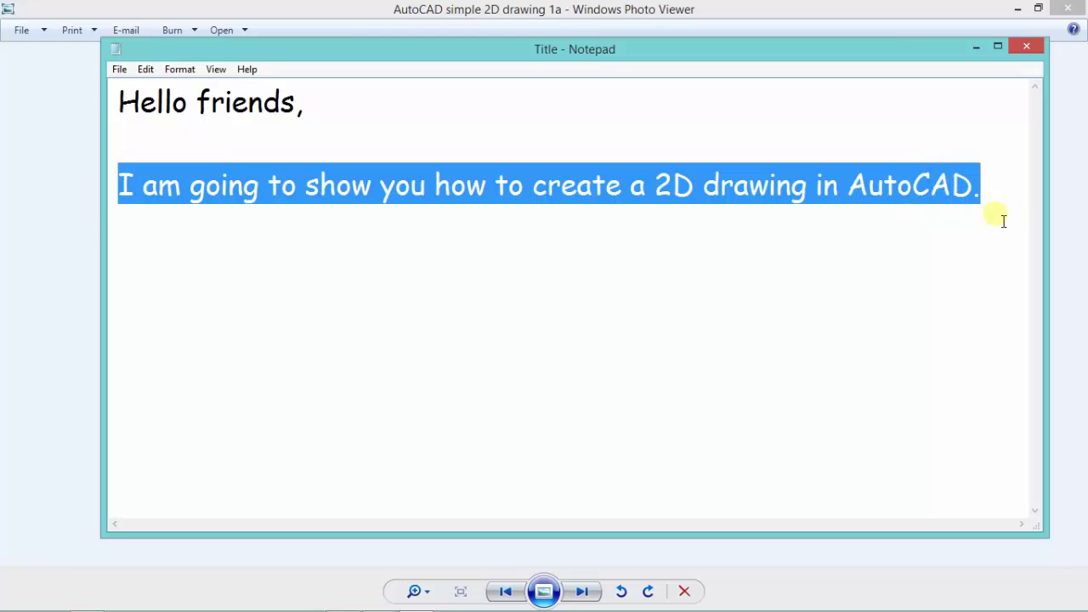
pyautogui.click(998, 201)
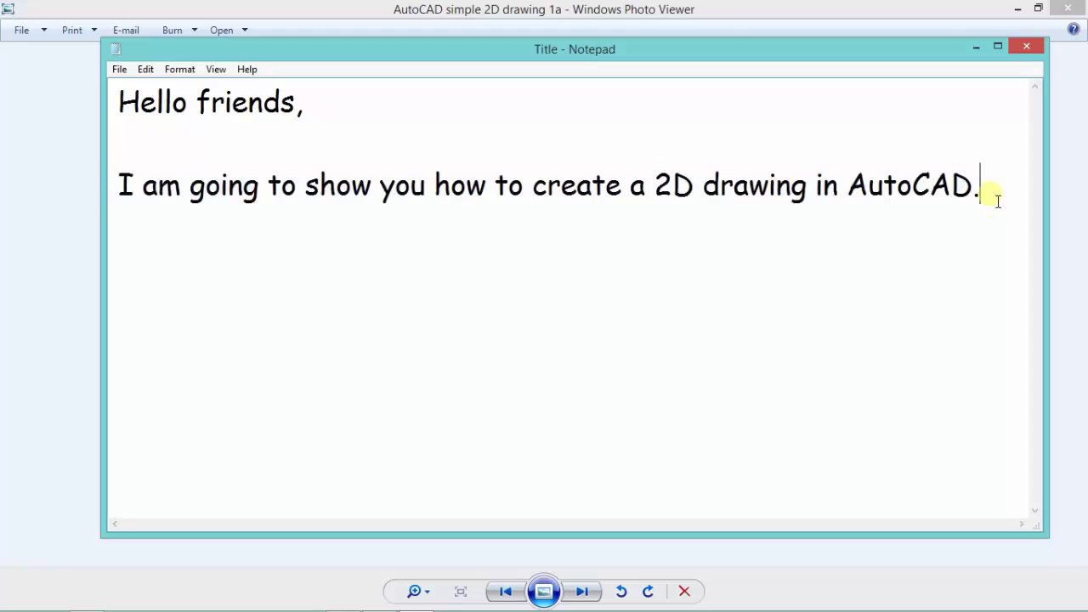
pyautogui.hotkey('ctrl', 'a')
pyautogui.press('Delete')
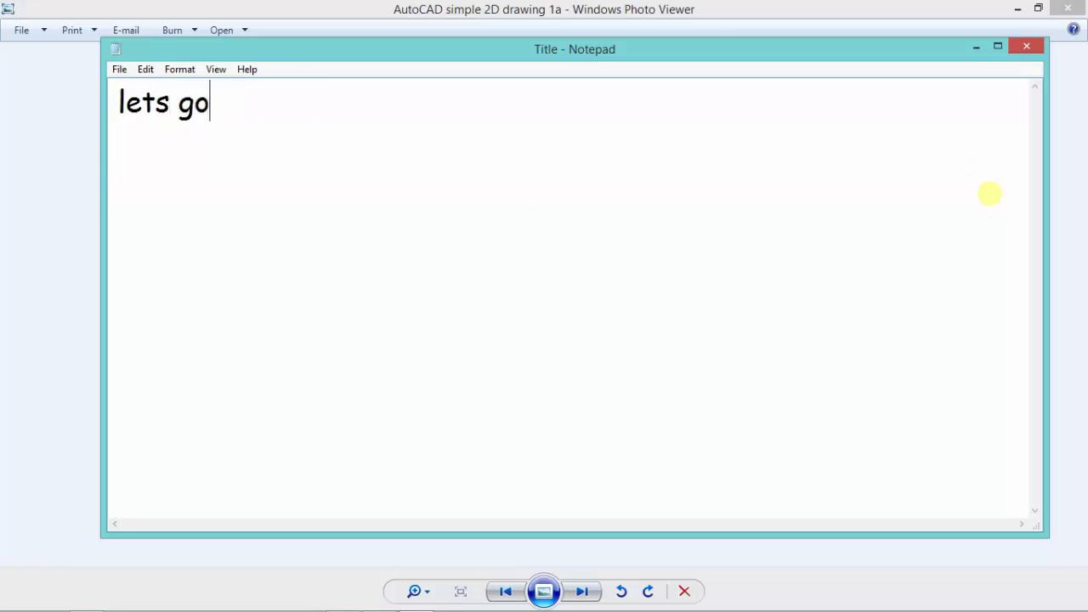
pyautogui.click(985, 45)
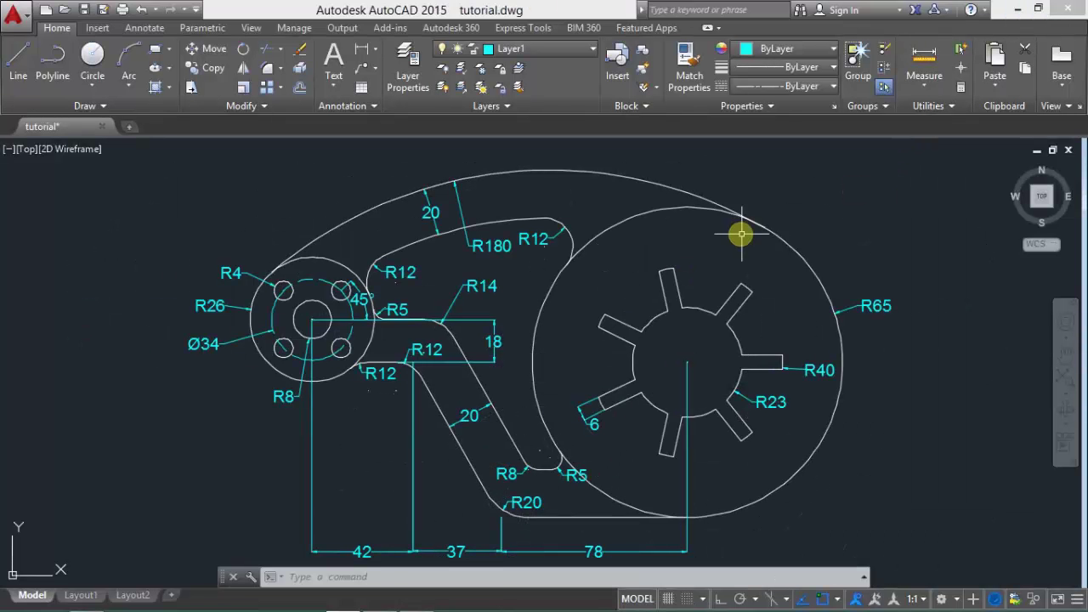
# - Start the blank Drawing5 with its grid turned off, then return to the tutorial drawing
pyautogui.click(130, 127)
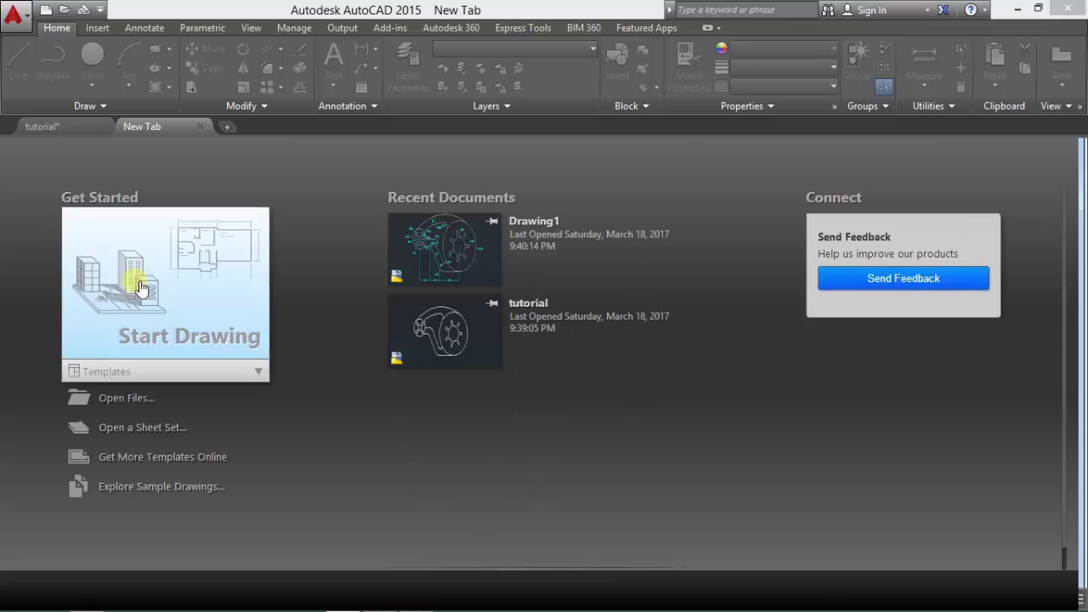
pyautogui.click(129, 286)
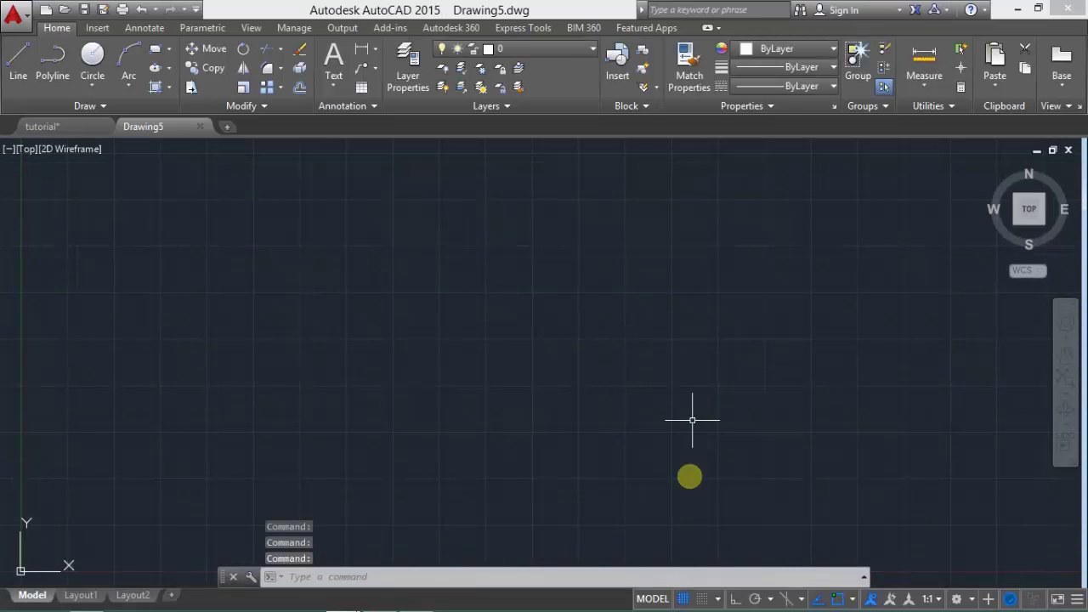
pyautogui.click(685, 597)
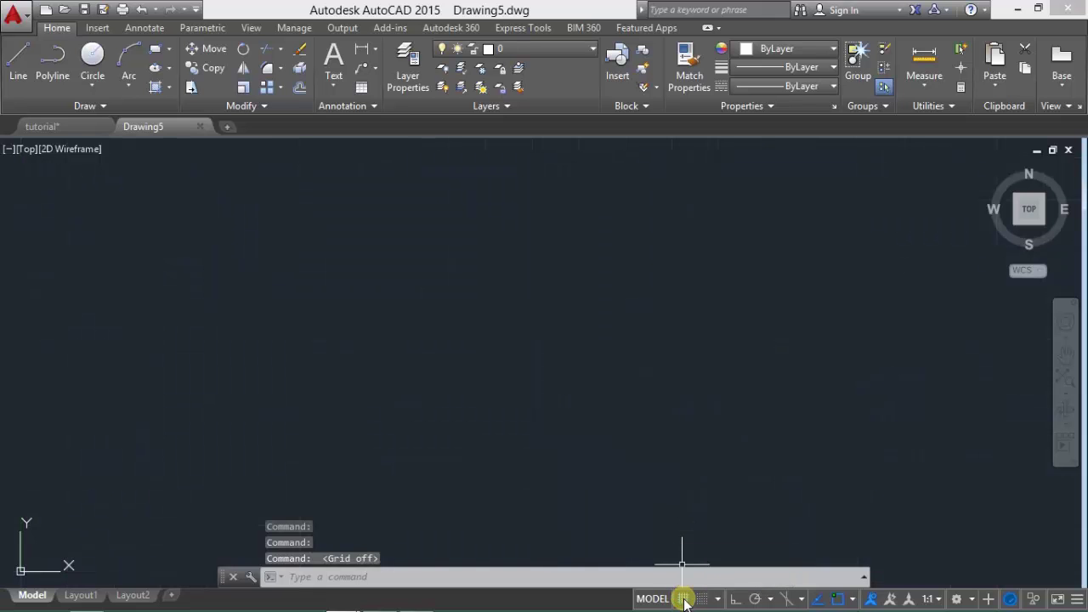
pyautogui.moveTo(43, 127)
pyautogui.click(75, 127)
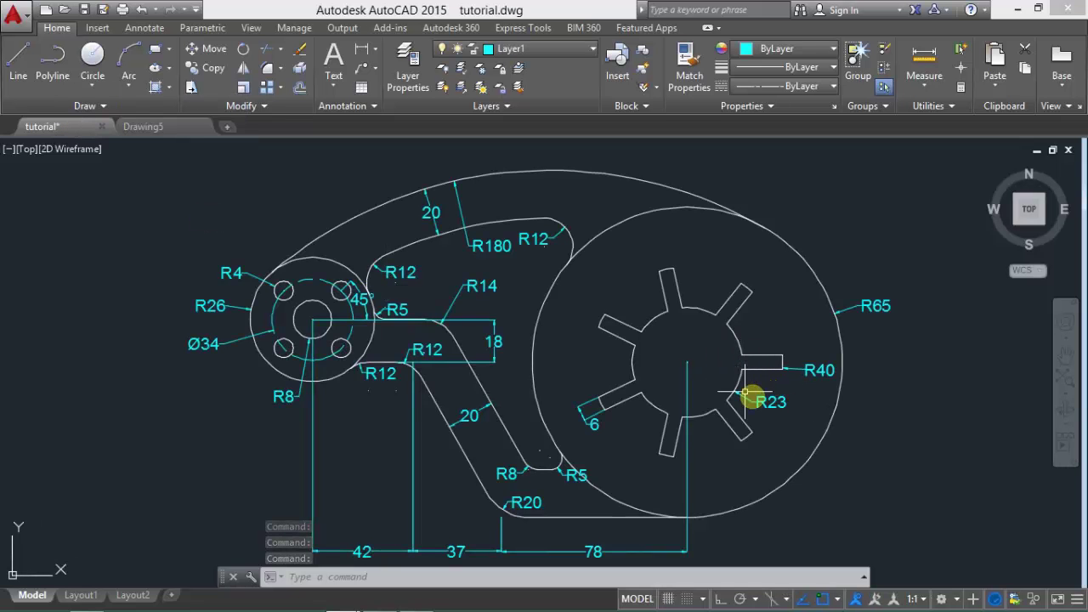
# - Draw a radius-23 circle in Drawing5 and zoom to fit it
pyautogui.click(145, 127)
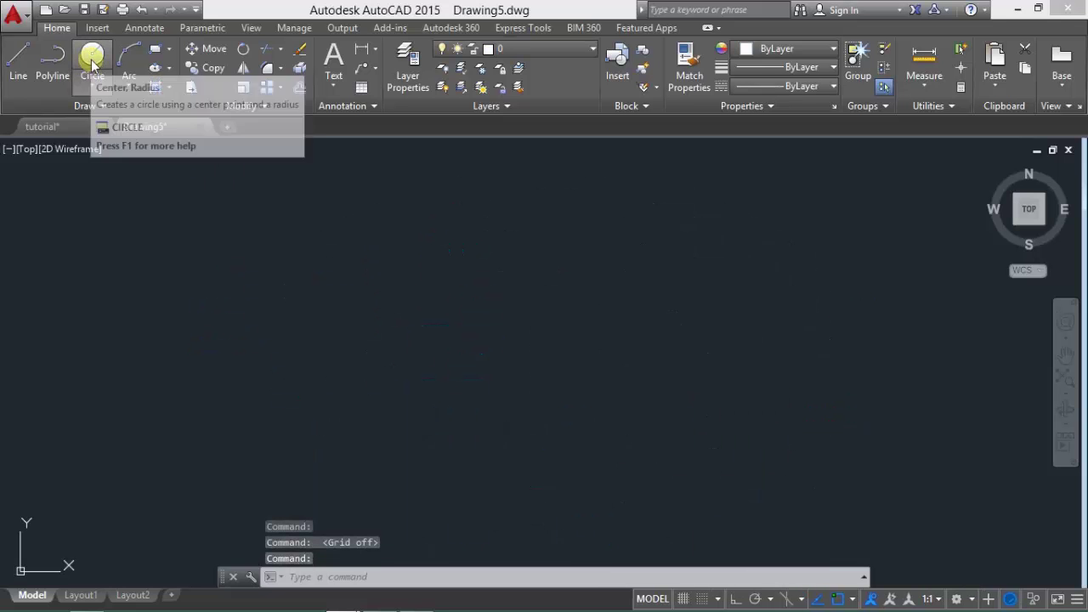
pyautogui.click(92, 58)
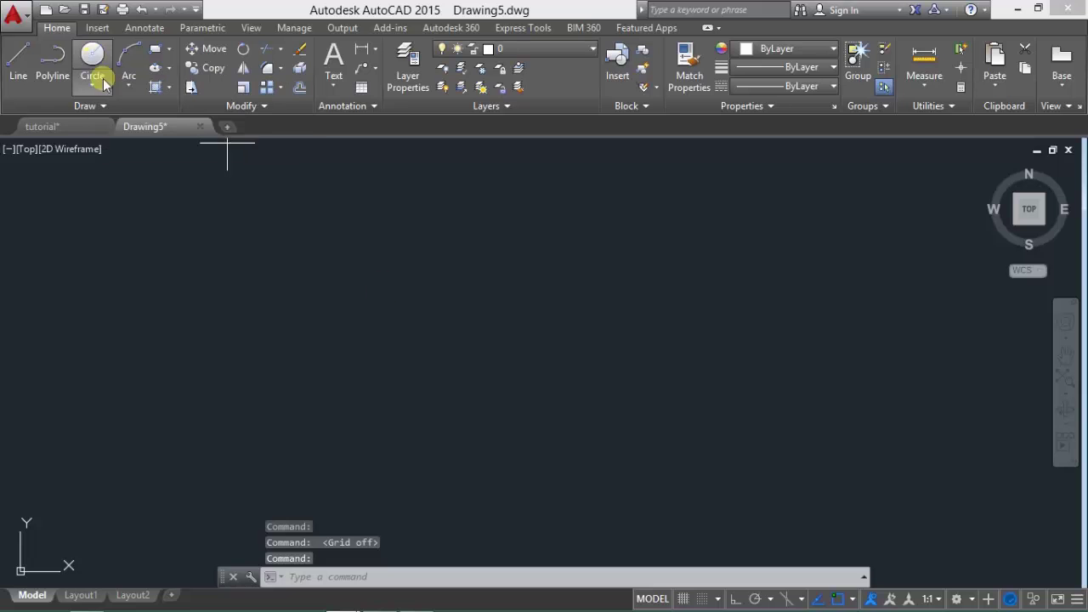
pyautogui.click(670, 319)
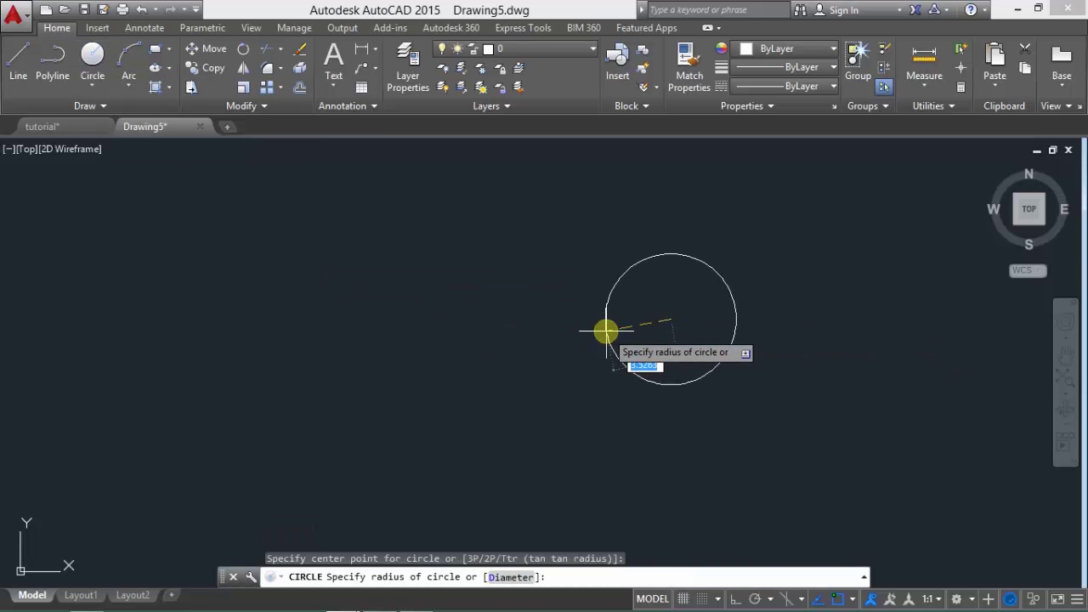
pyautogui.write('23')
pyautogui.press('Return')
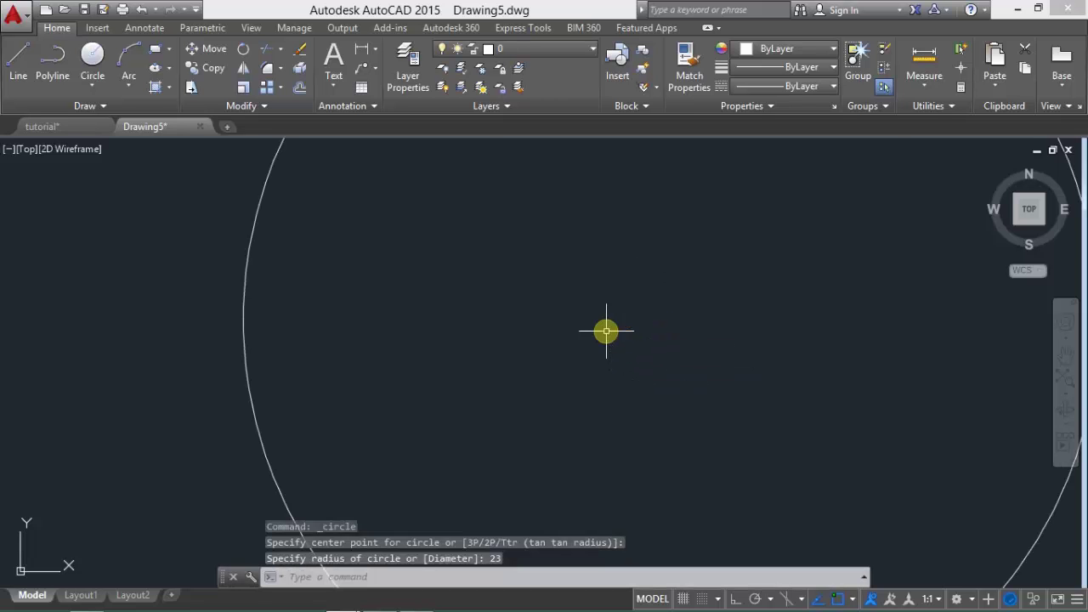
pyautogui.scroll(-3, 725, 311)
pyautogui.scroll(-2, 725, 309)
pyautogui.click(1062, 376)
pyautogui.scroll(-2, 695, 366)
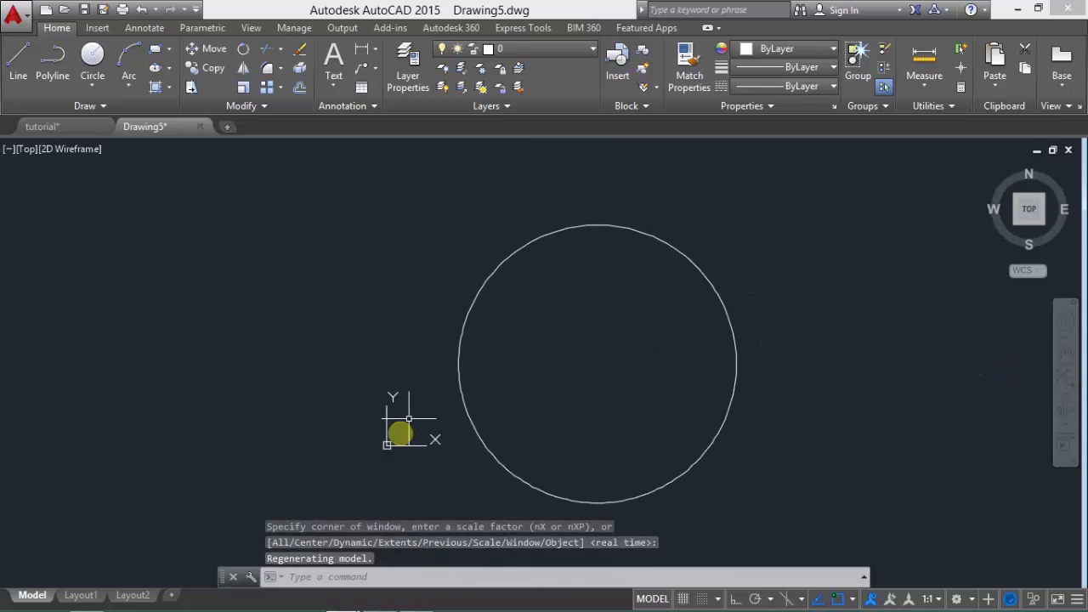
# - Stop the UCS icon showing at the origin, then return to the tutorial drawing
pyautogui.rightClick(390, 444)
pyautogui.moveTo(455, 434)
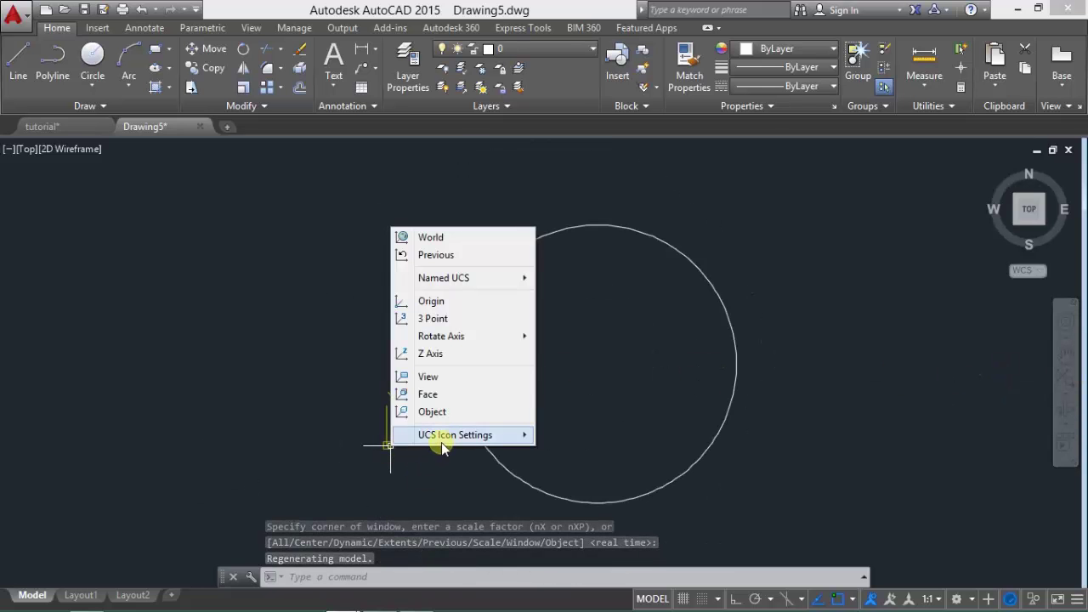
pyautogui.click(583, 436)
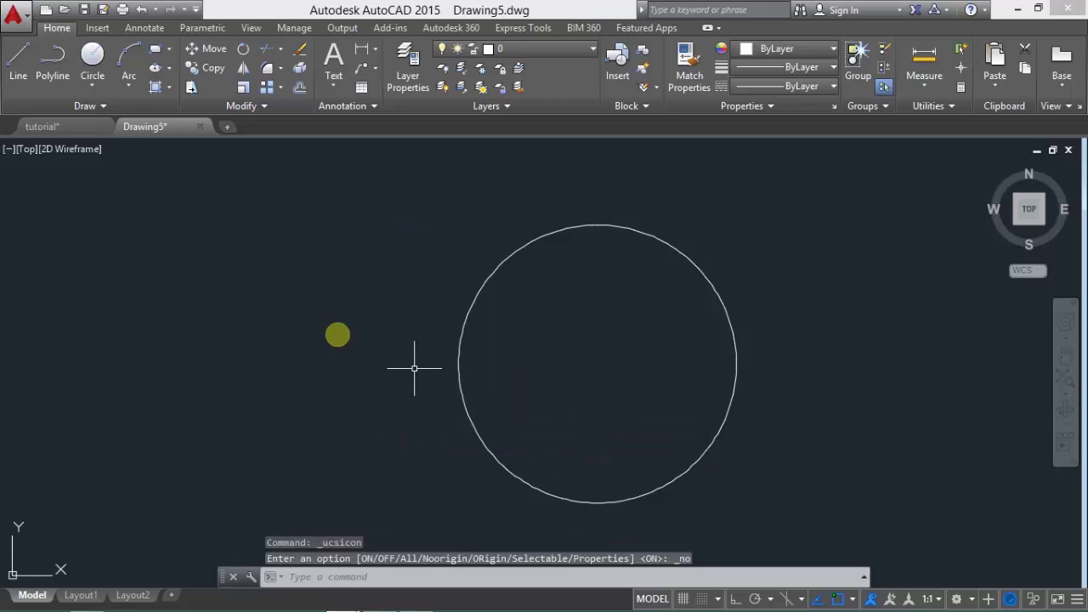
pyautogui.click(85, 126)
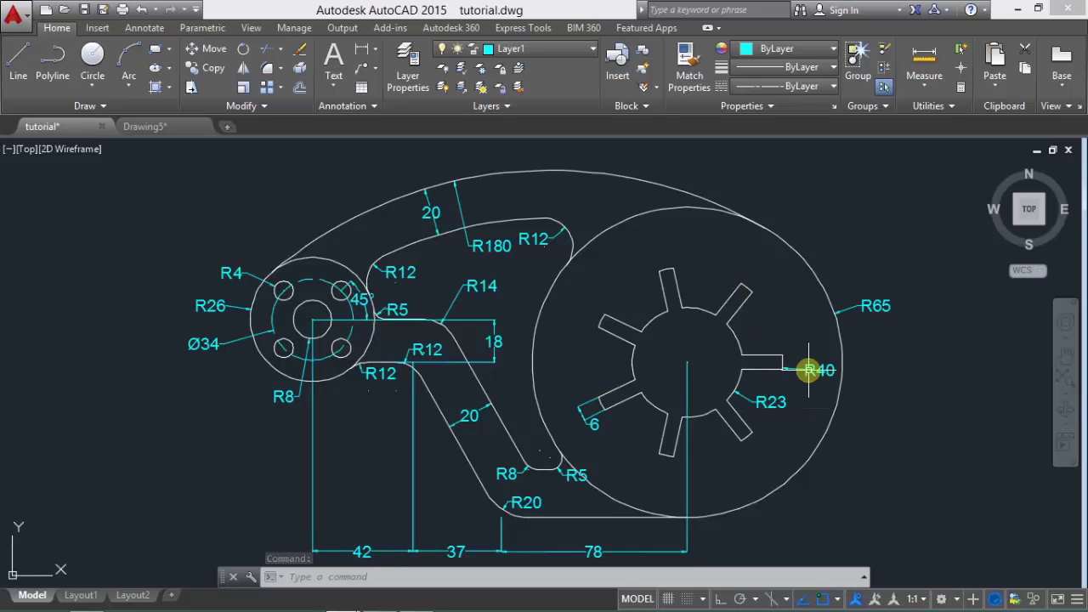
# - Add a concentric radius-40 circle in Drawing5, then compare it with the tutorial drawing
pyautogui.click(180, 129)
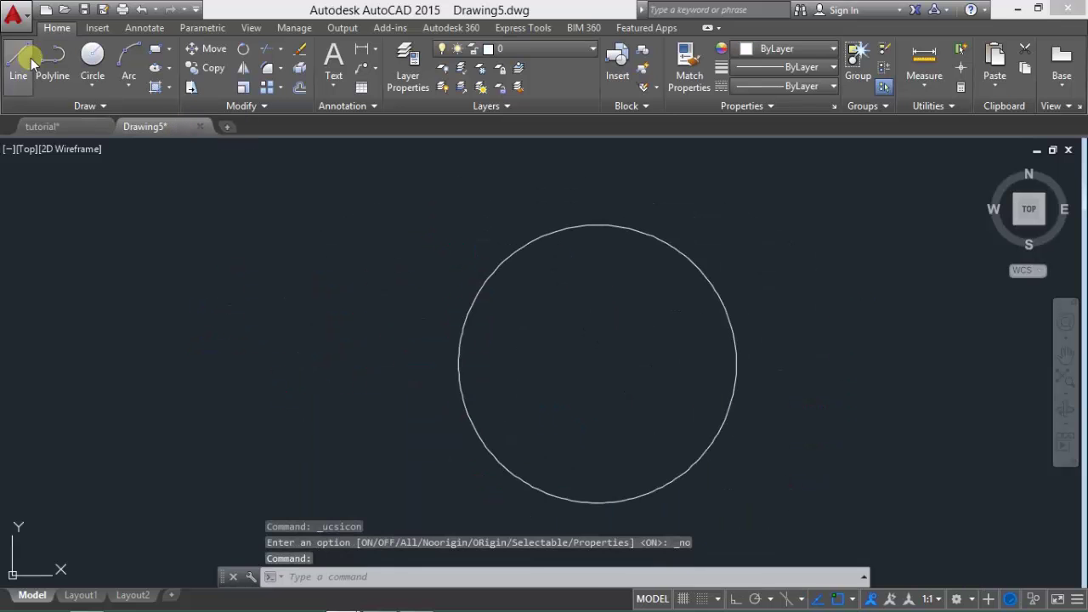
pyautogui.click(92, 59)
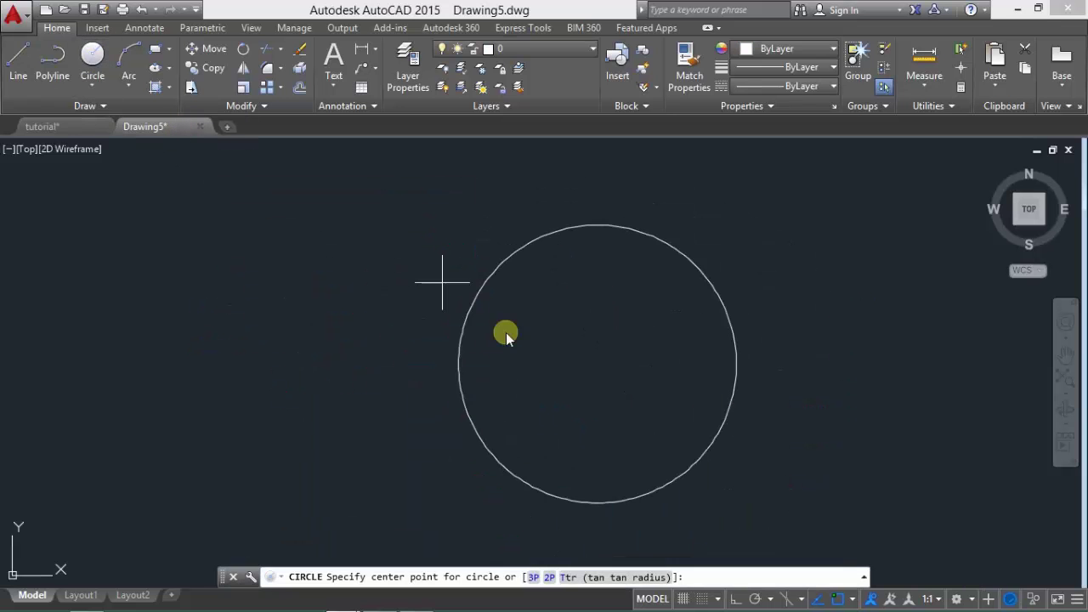
pyautogui.click(598, 363)
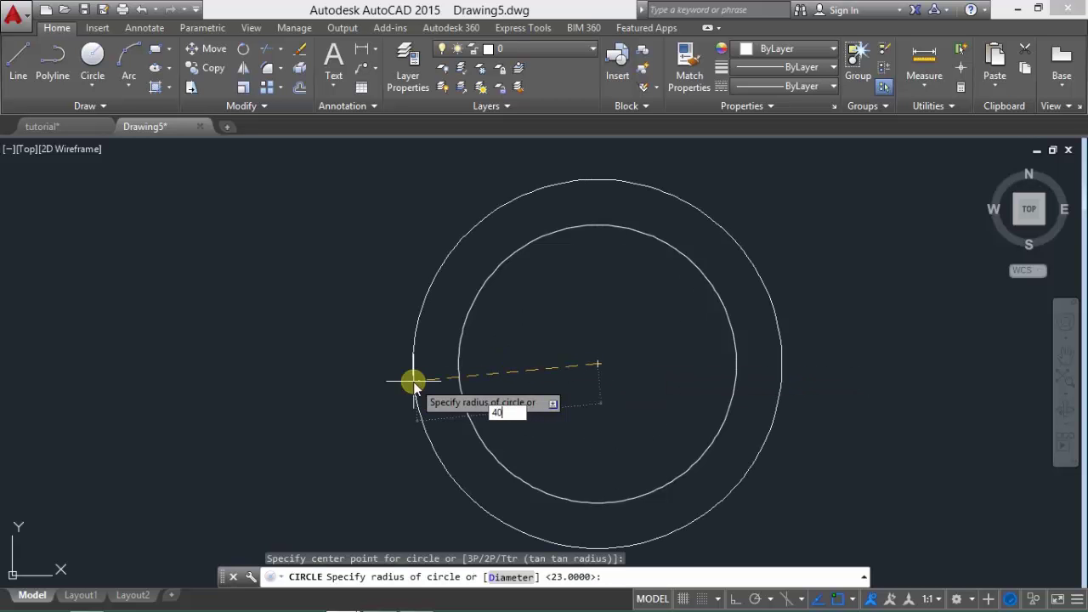
pyautogui.press('Return')
pyautogui.scroll(-1, 551, 364)
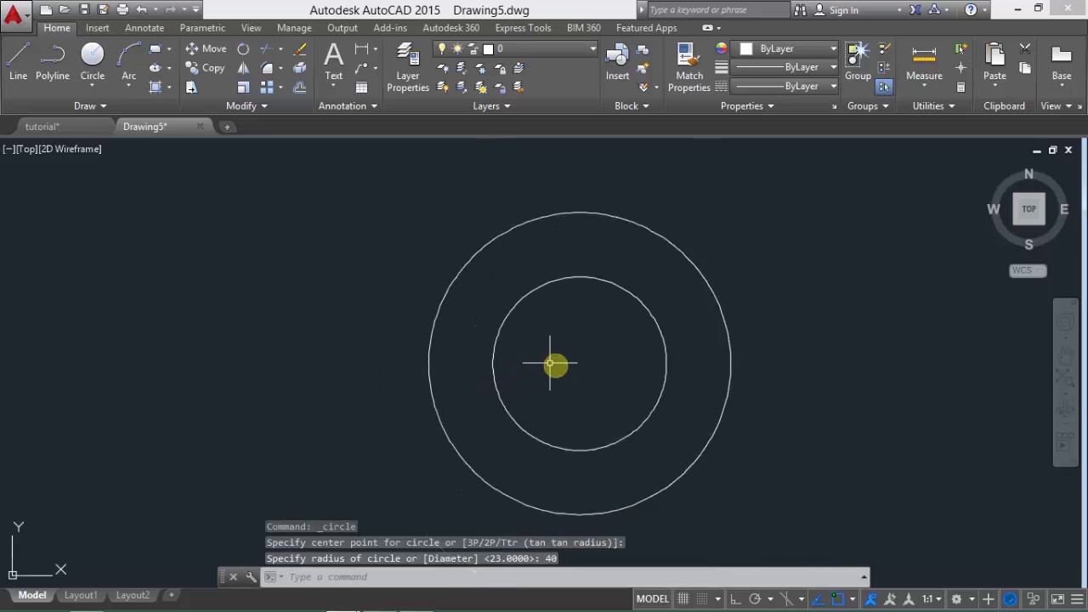
pyautogui.moveTo(556, 366); pyautogui.dragTo(627, 313, button='middle')
pyautogui.click(75, 126)
pyautogui.moveTo(639, 390); pyautogui.dragTo(644, 382, button='middle')
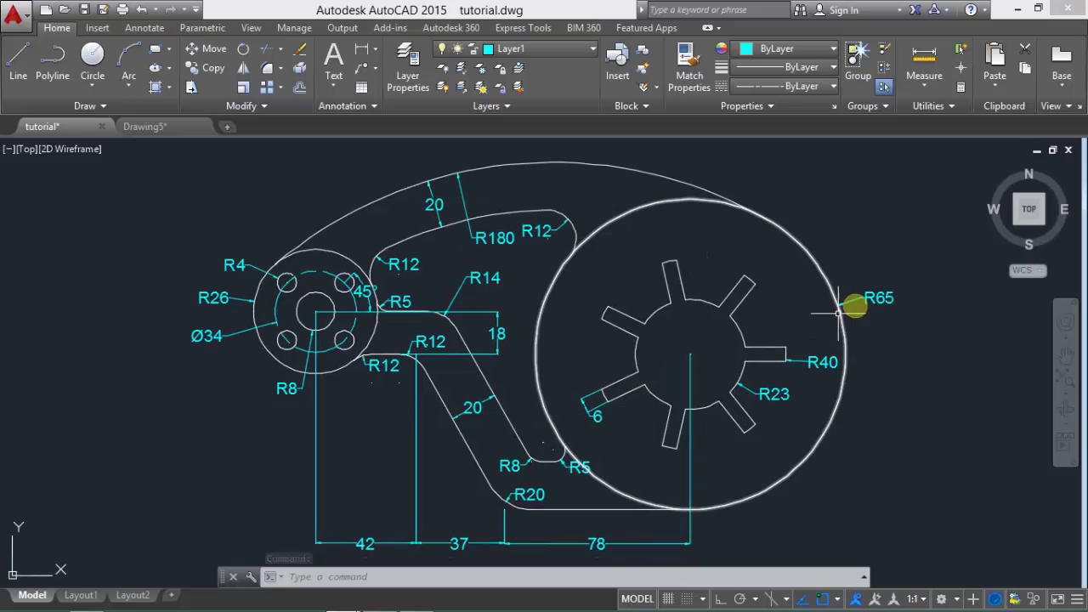
# - Add the concentric radius-65 circle, zoom to fit all three rings, and recheck the reference
pyautogui.click(142, 126)
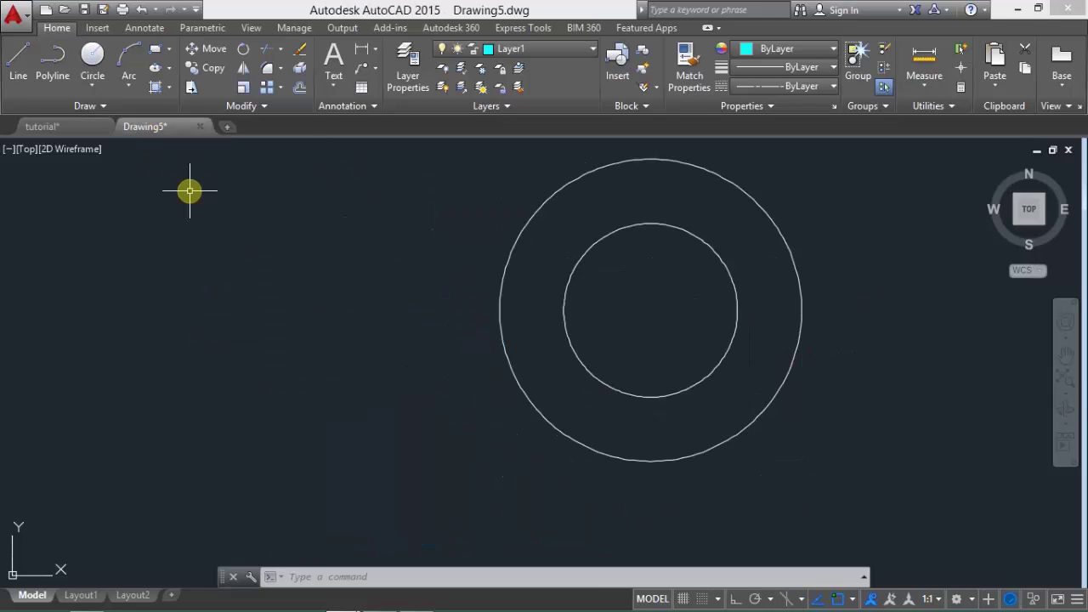
pyautogui.click(93, 55)
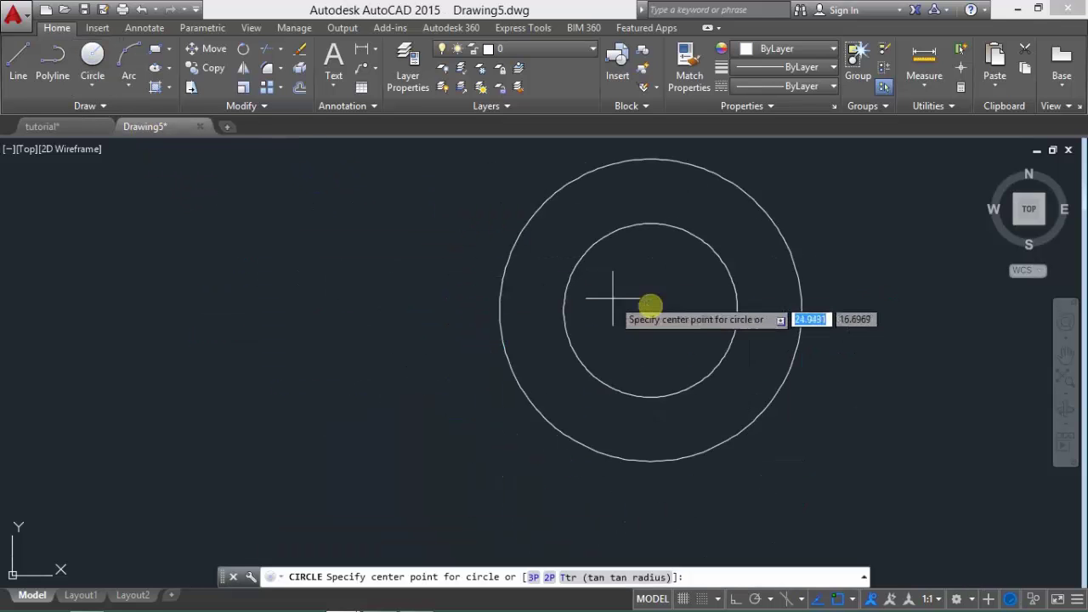
pyautogui.click(651, 310)
pyautogui.write('65')
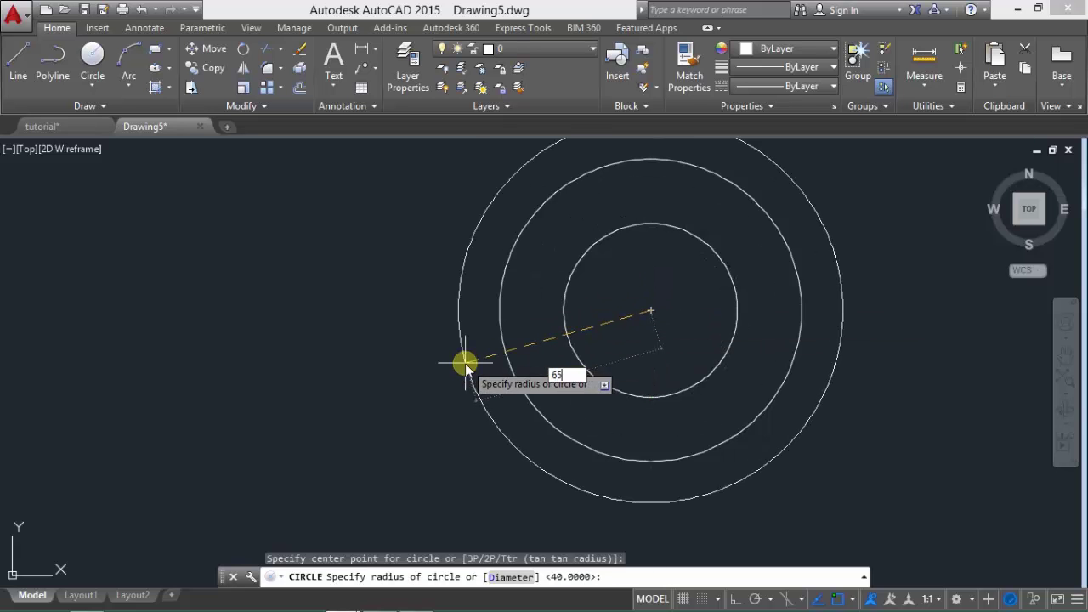
pyautogui.press('Return')
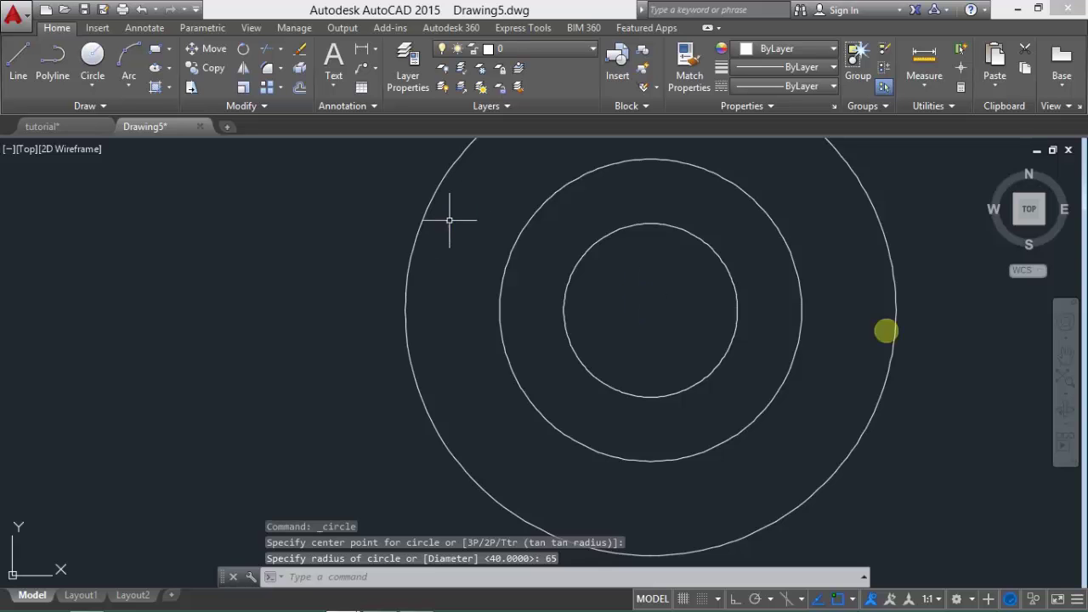
pyautogui.click(1063, 379)
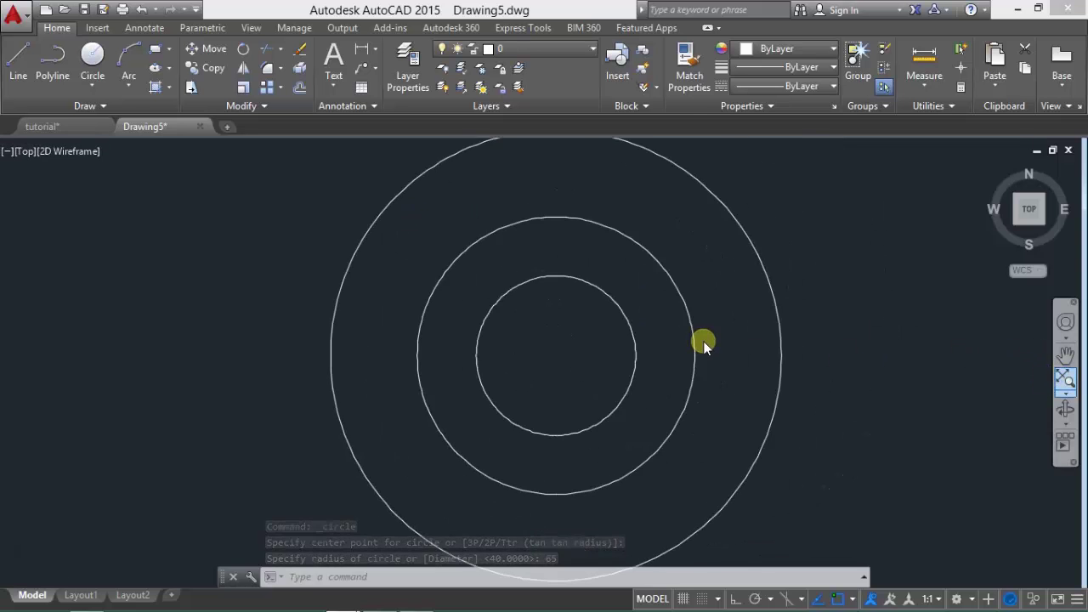
pyautogui.moveTo(714, 283); pyautogui.dragTo(607, 315)
pyautogui.press('Escape')
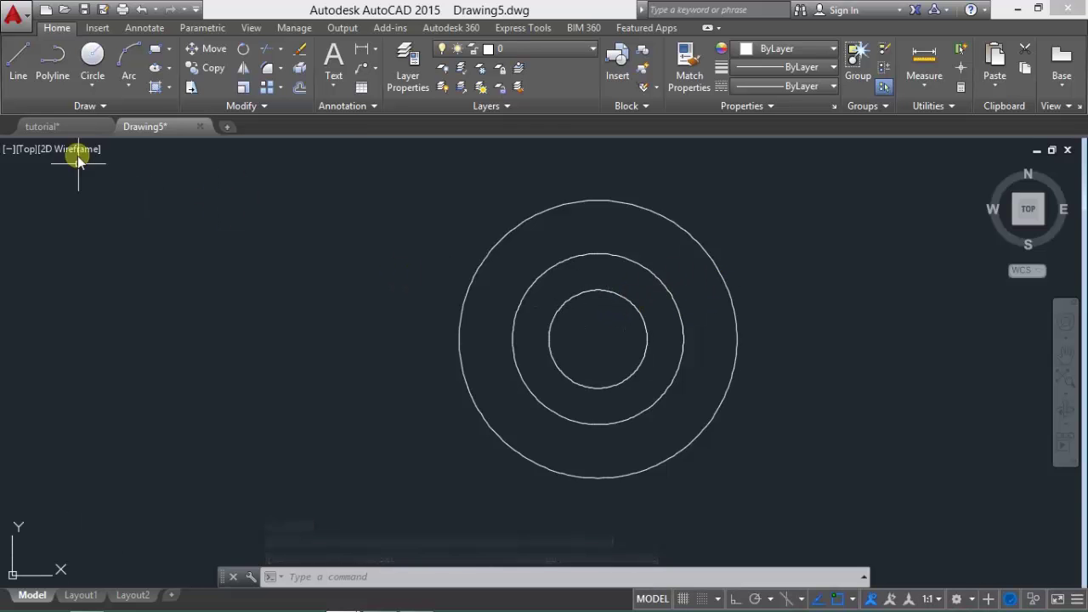
pyautogui.click(78, 129)
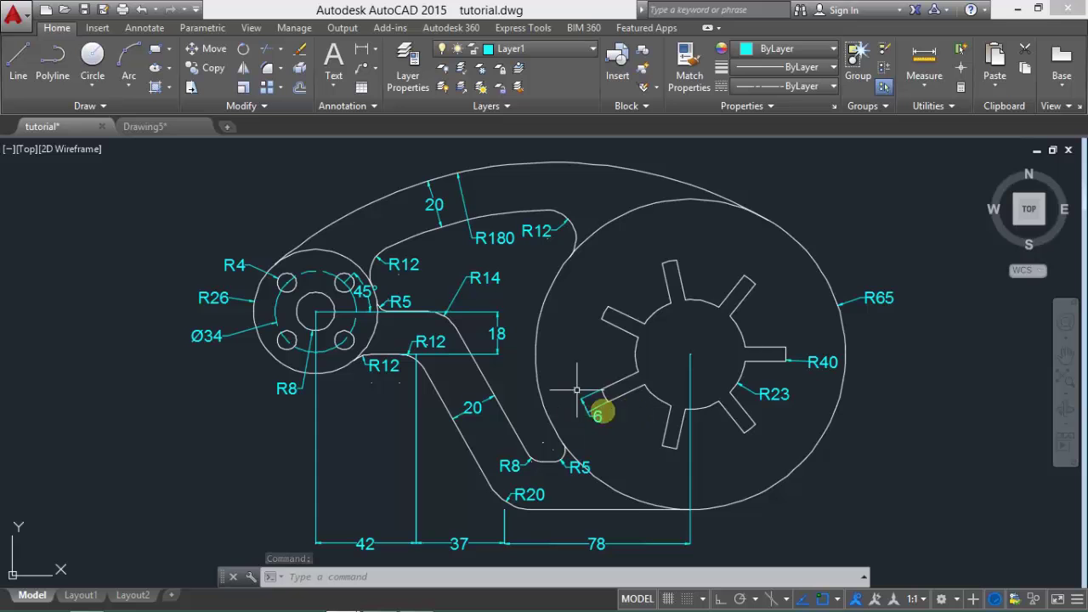
# - Draw a horizontal line rightward from the circles' centre in Drawing5
pyautogui.click(146, 126)
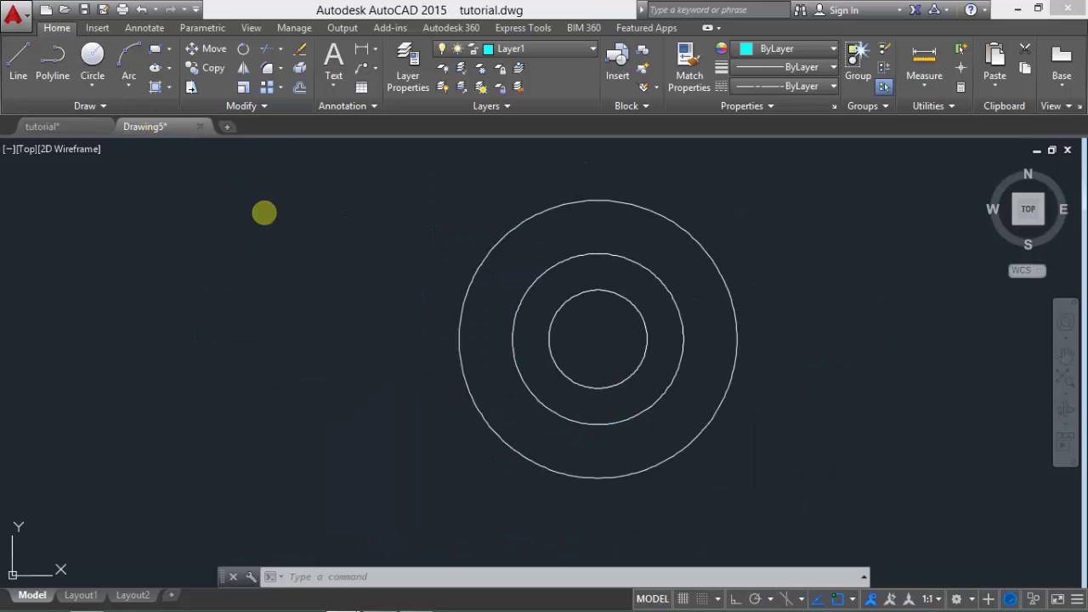
pyautogui.click(17, 60)
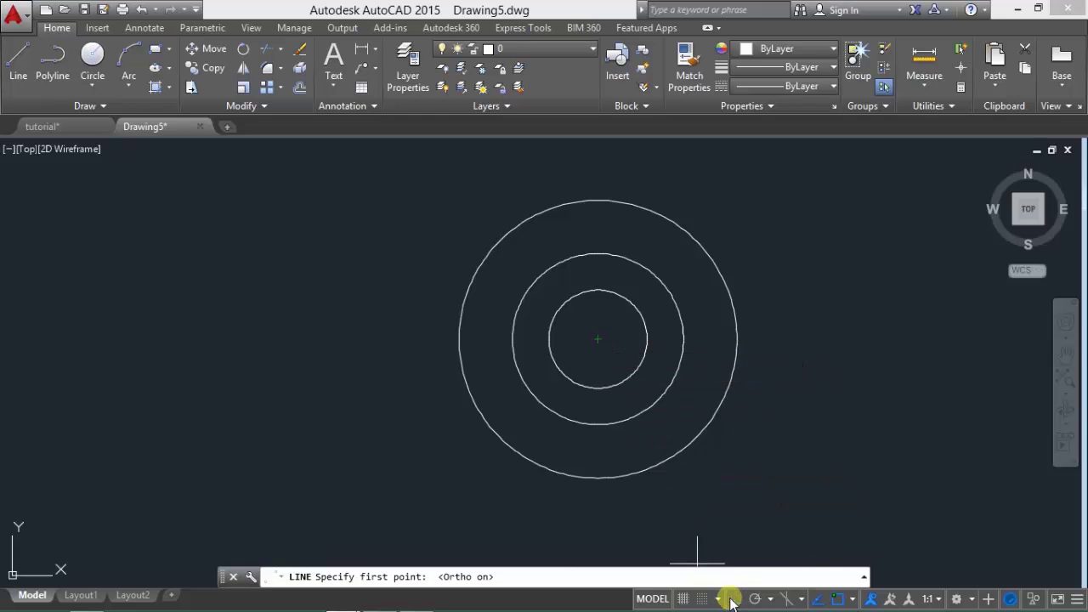
pyautogui.click(600, 343)
pyautogui.click(833, 343)
pyautogui.press('Return')
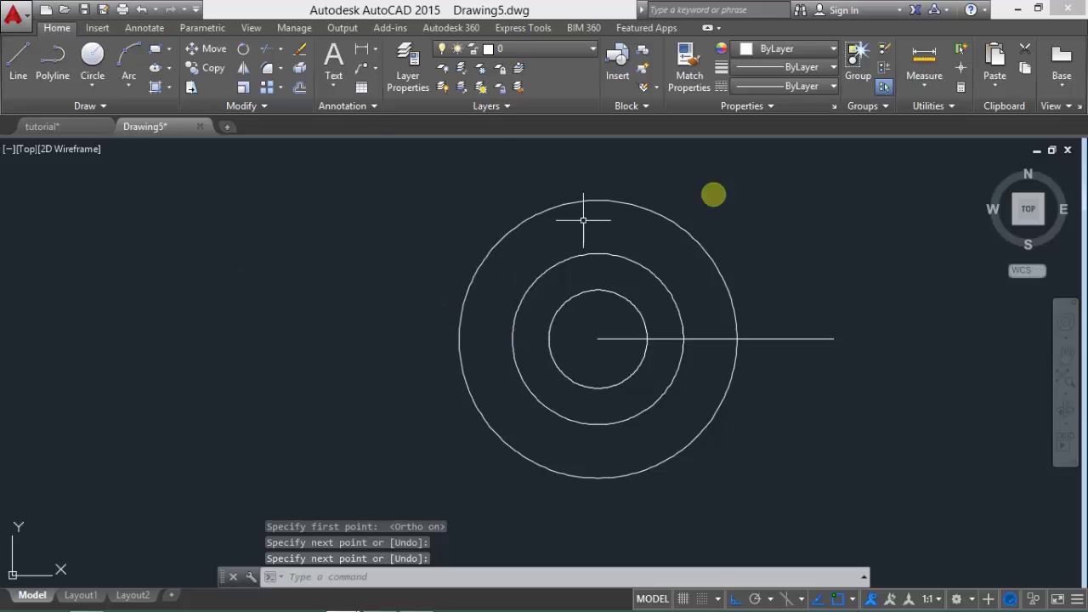
# - Offset the line 3 units above and below, then delete the original middle line
pyautogui.click(296, 88)
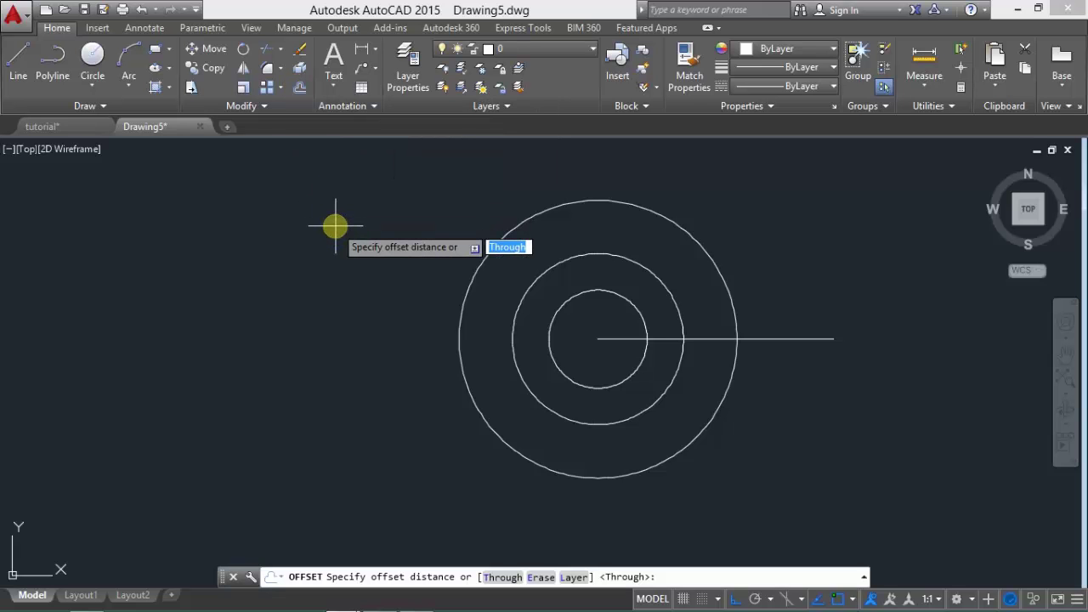
pyautogui.write('3')
pyautogui.press('Return')
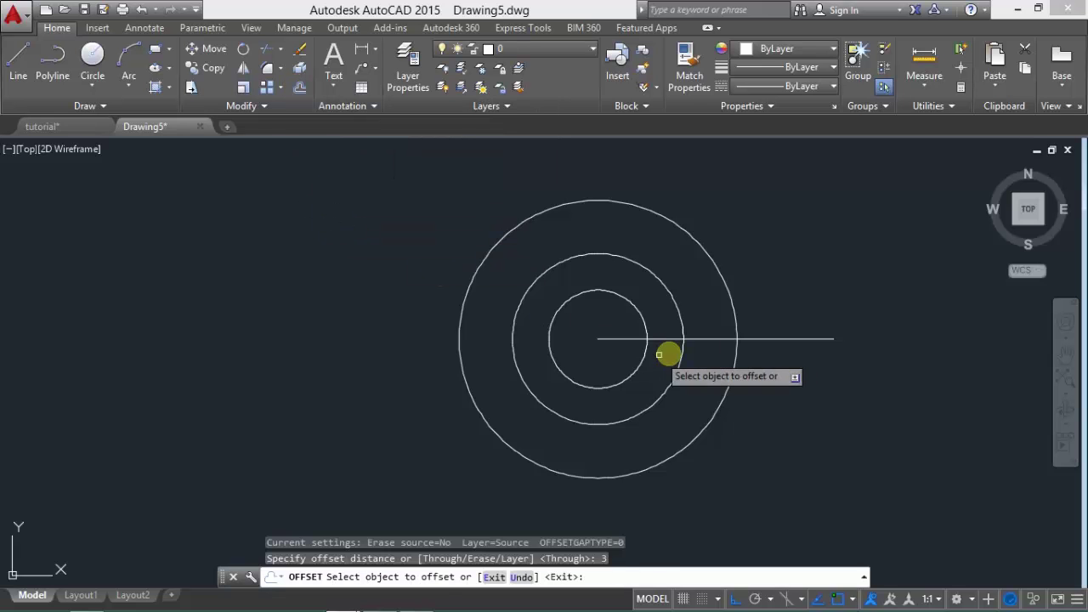
pyautogui.click(666, 340)
pyautogui.click(666, 330)
pyautogui.click(666, 339)
pyautogui.click(662, 349)
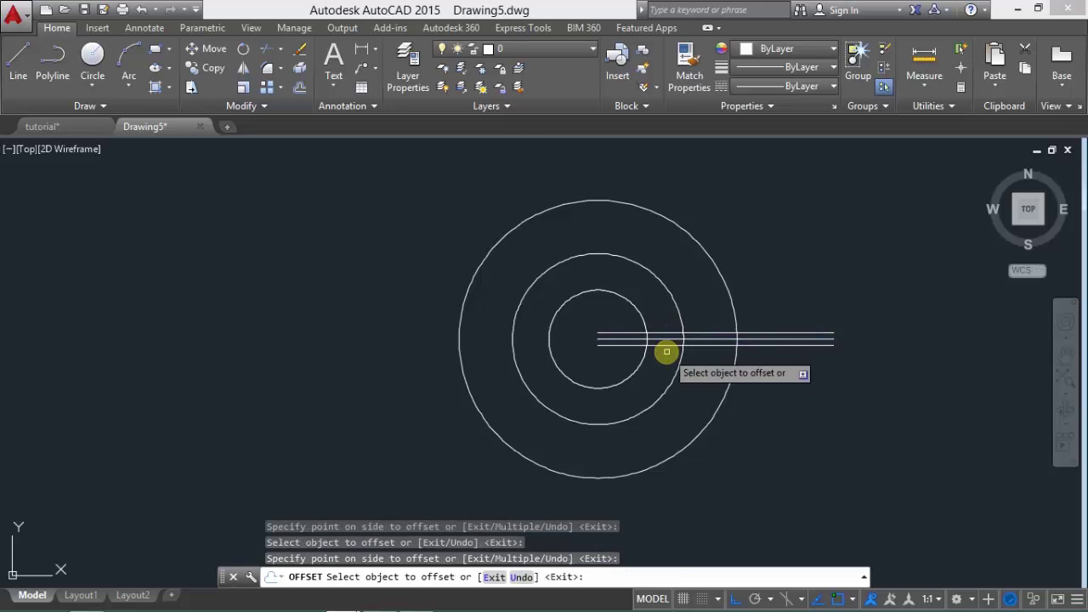
pyautogui.press('Escape')
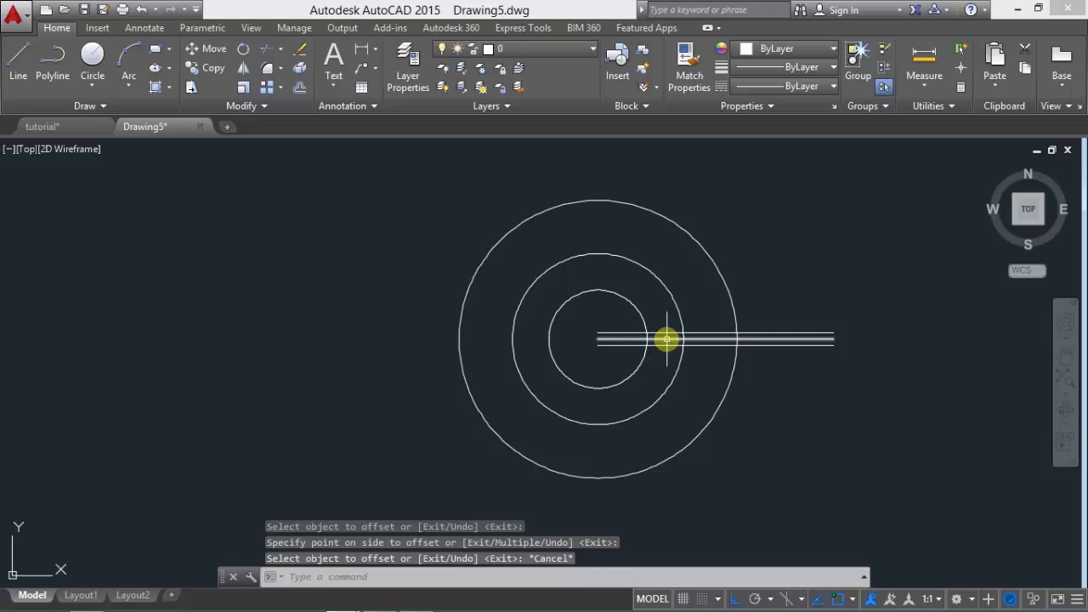
pyautogui.click(666, 339)
pyautogui.press('Delete')
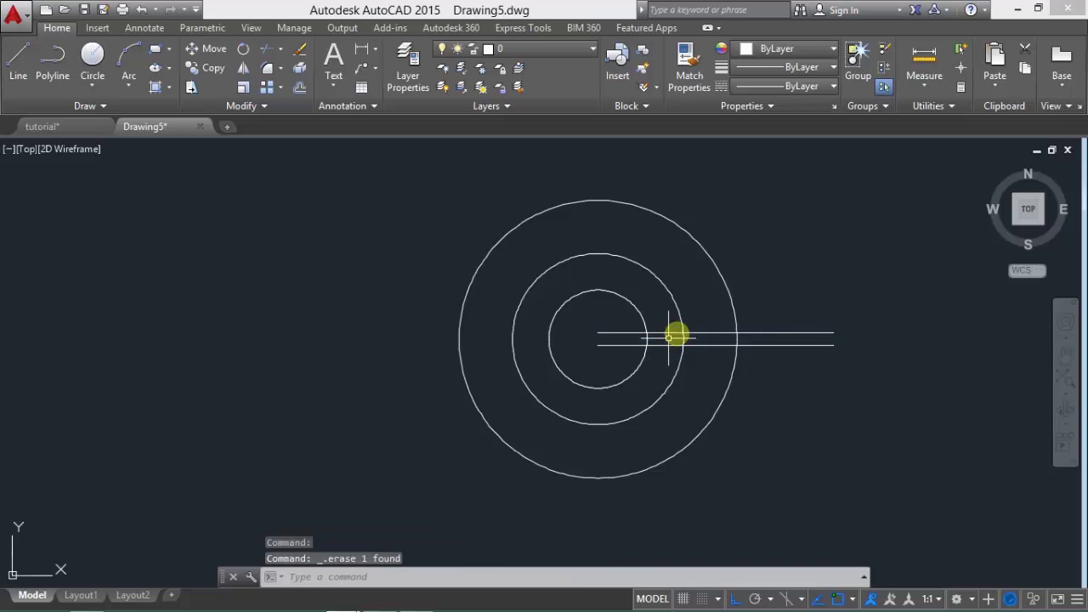
# - Trim the parallel lines beyond the outer circle and between the middle and outer circles
pyautogui.click(270, 48)
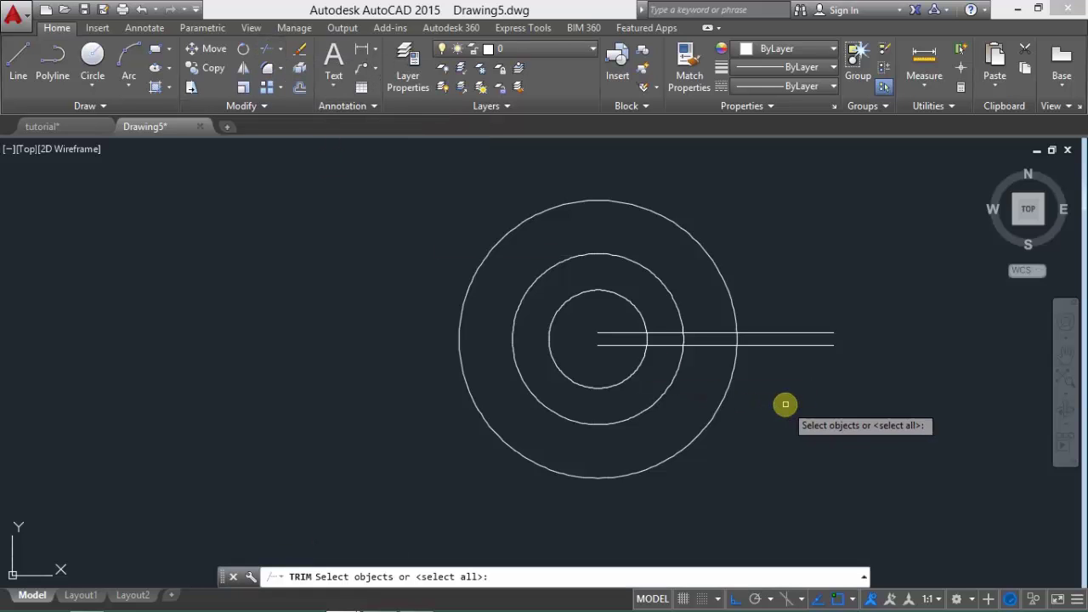
pyautogui.click(398, 168)
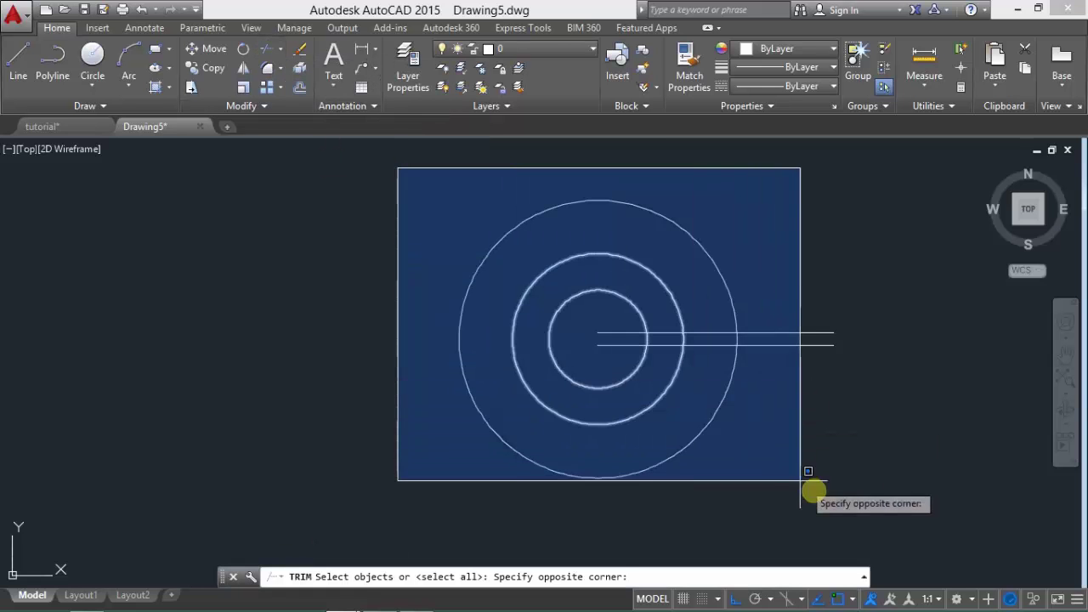
pyautogui.click(866, 517)
pyautogui.press('Return')
pyautogui.click(799, 366)
pyautogui.click(758, 315)
pyautogui.click(705, 365)
pyautogui.click(692, 332)
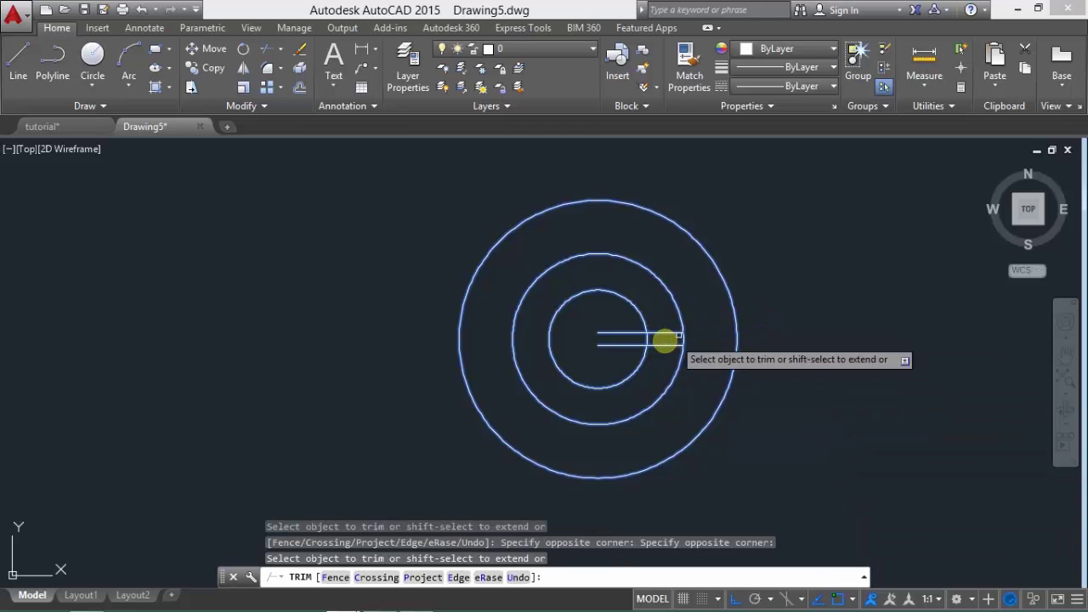
# - Trim the line pieces inside the inner circle and open the inner circle between the lines
pyautogui.click(635, 355)
pyautogui.click(607, 328)
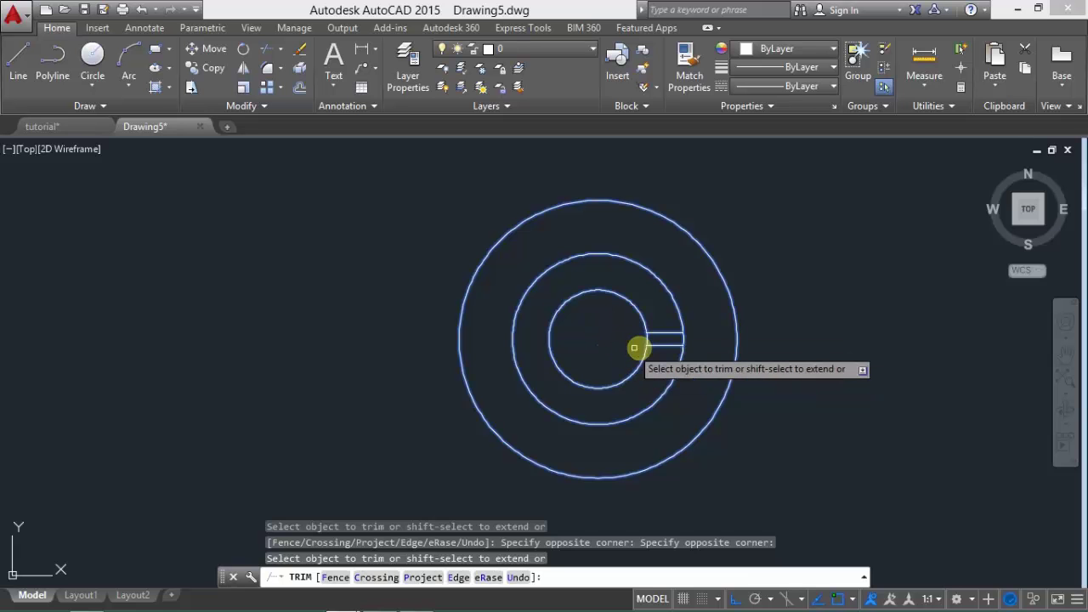
pyautogui.click(648, 340)
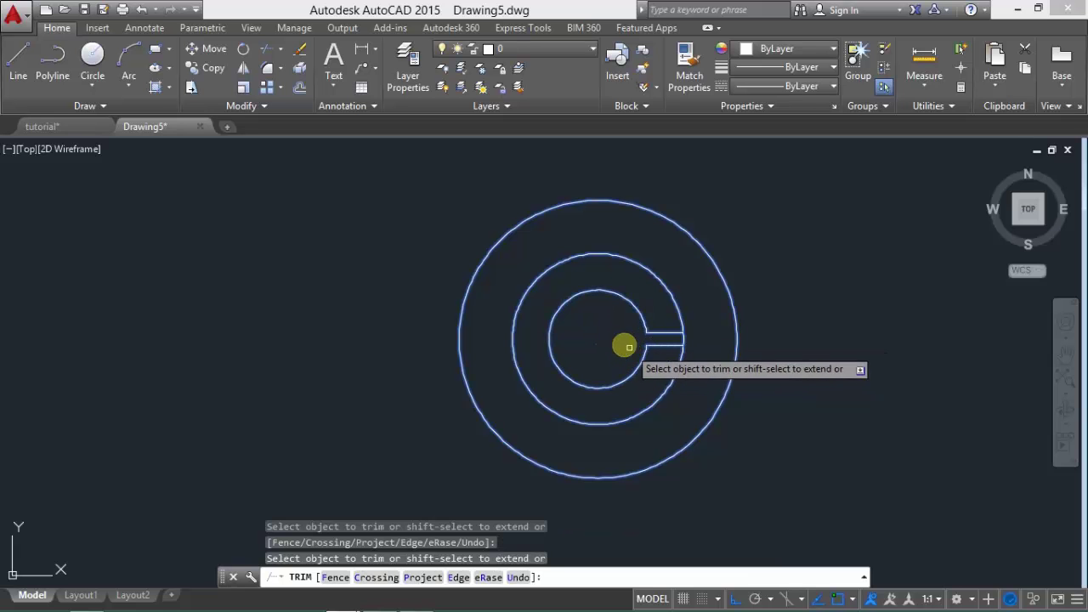
pyautogui.press('Escape')
pyautogui.click(83, 124)
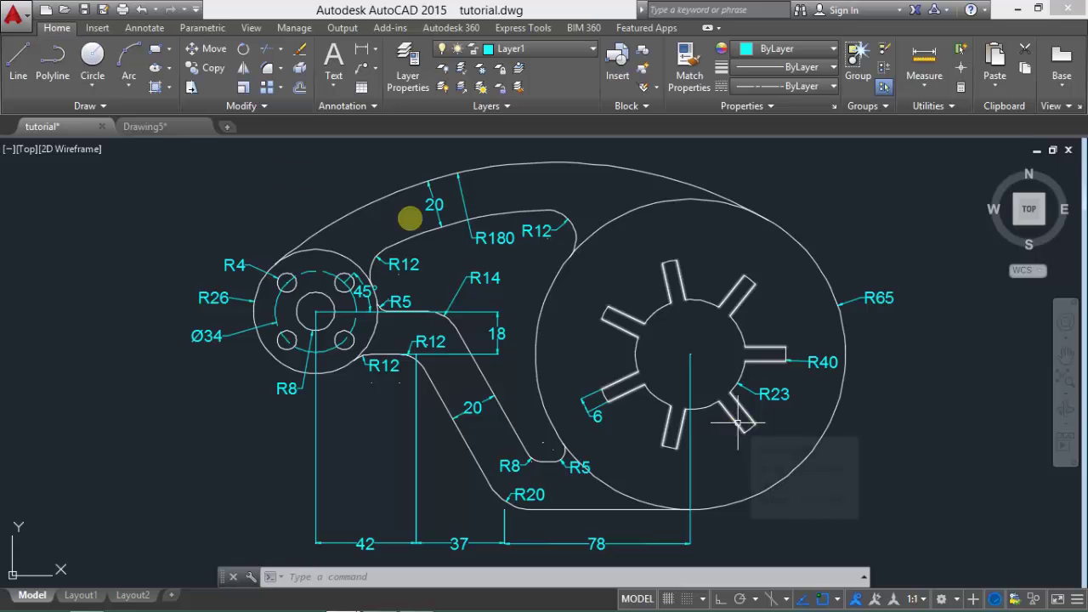
# - Polar-array the two slot lines 7 times around the circles' centre over 360°
pyautogui.click(145, 126)
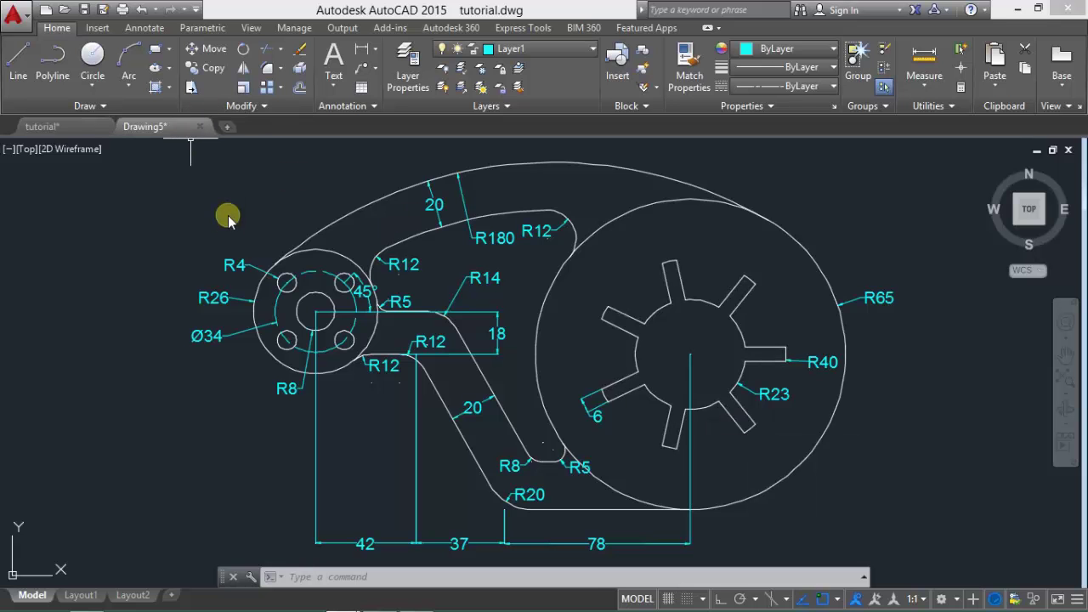
pyautogui.click(280, 89)
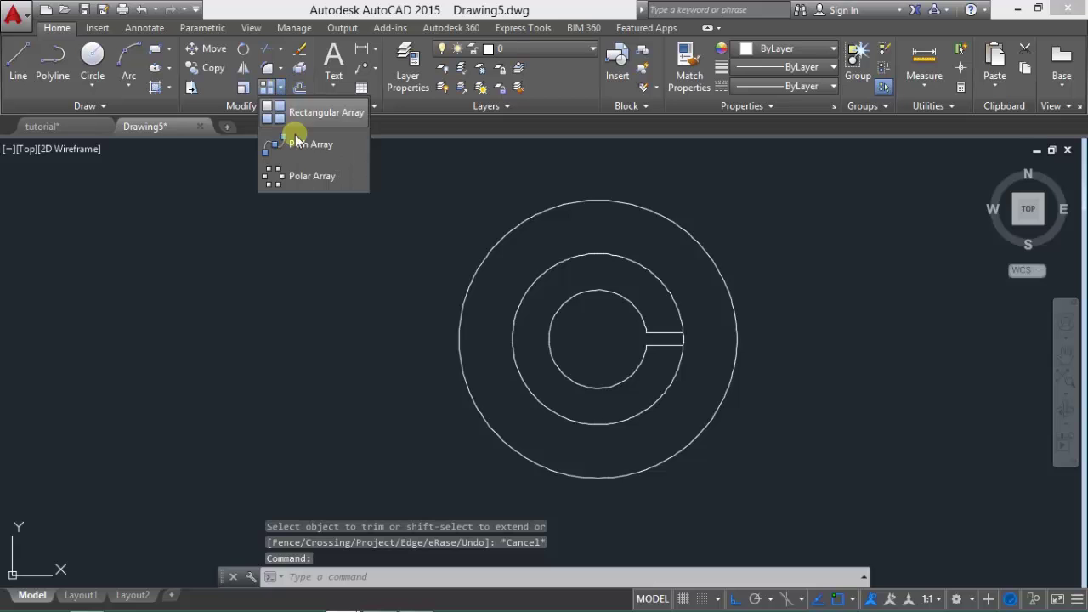
pyautogui.click(310, 178)
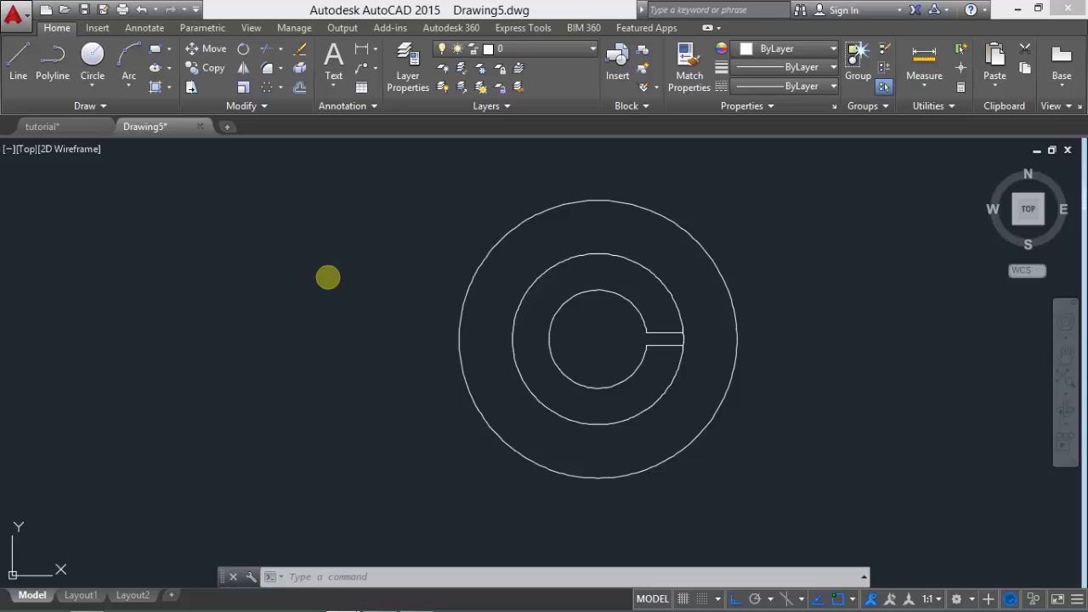
pyautogui.click(667, 357)
pyautogui.click(659, 330)
pyautogui.press('Return')
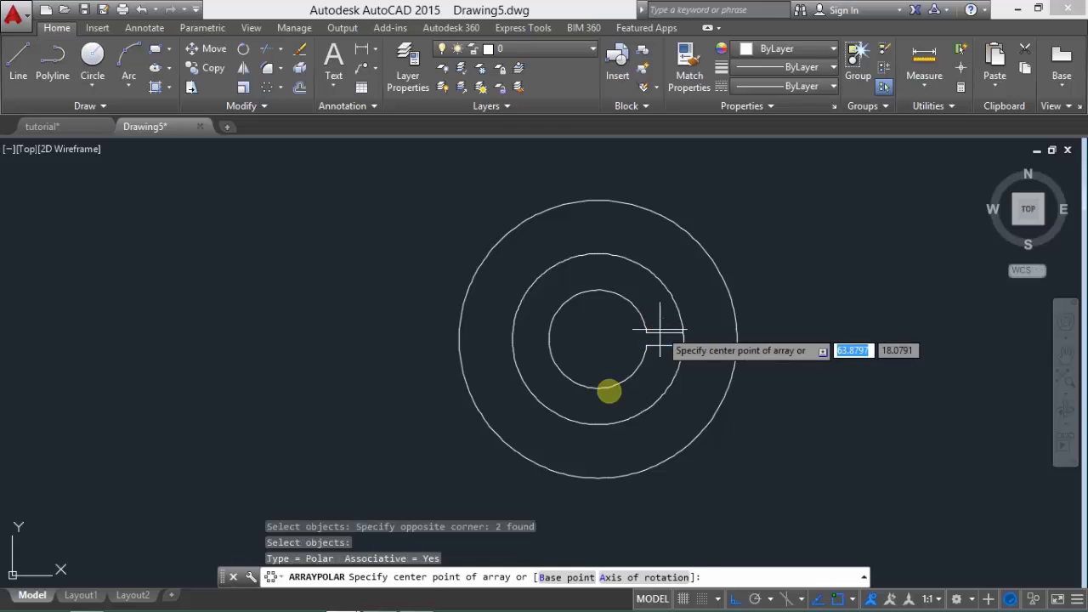
pyautogui.click(598, 339)
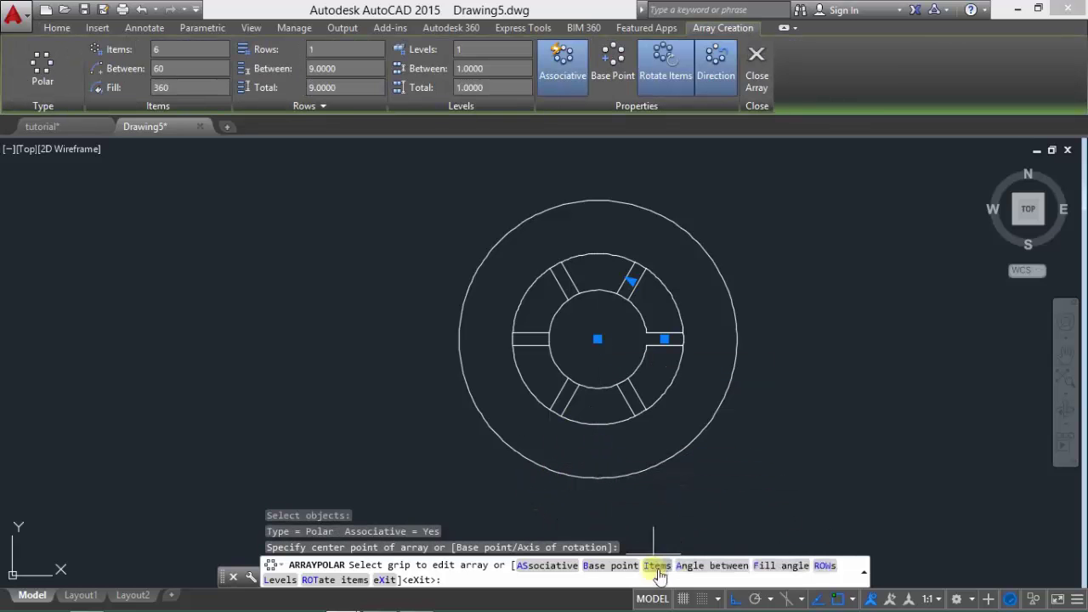
pyautogui.click(163, 52)
pyautogui.write('7')
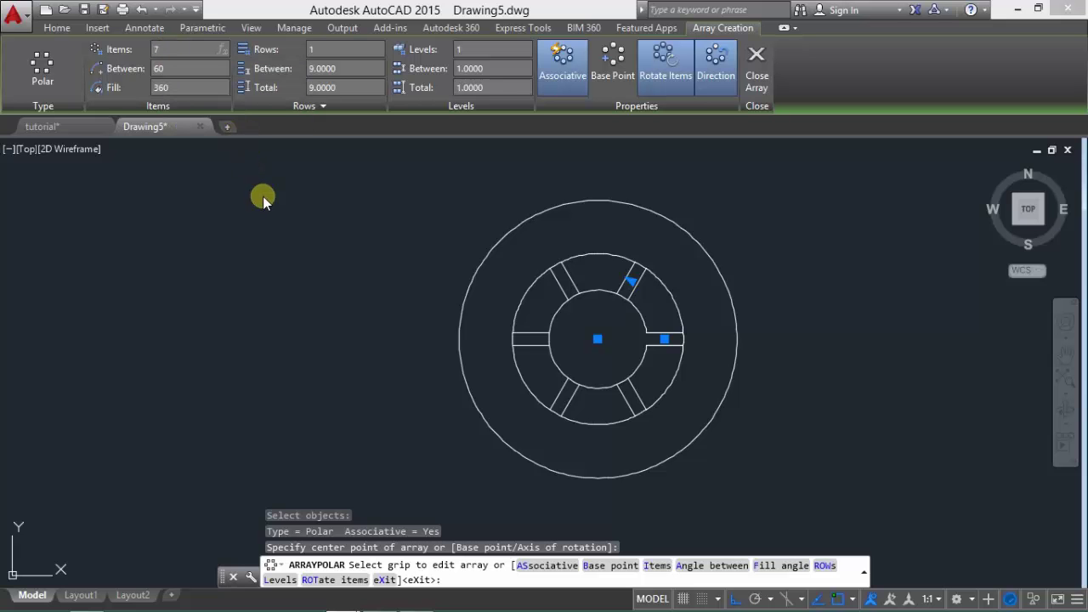
pyautogui.press('Return')
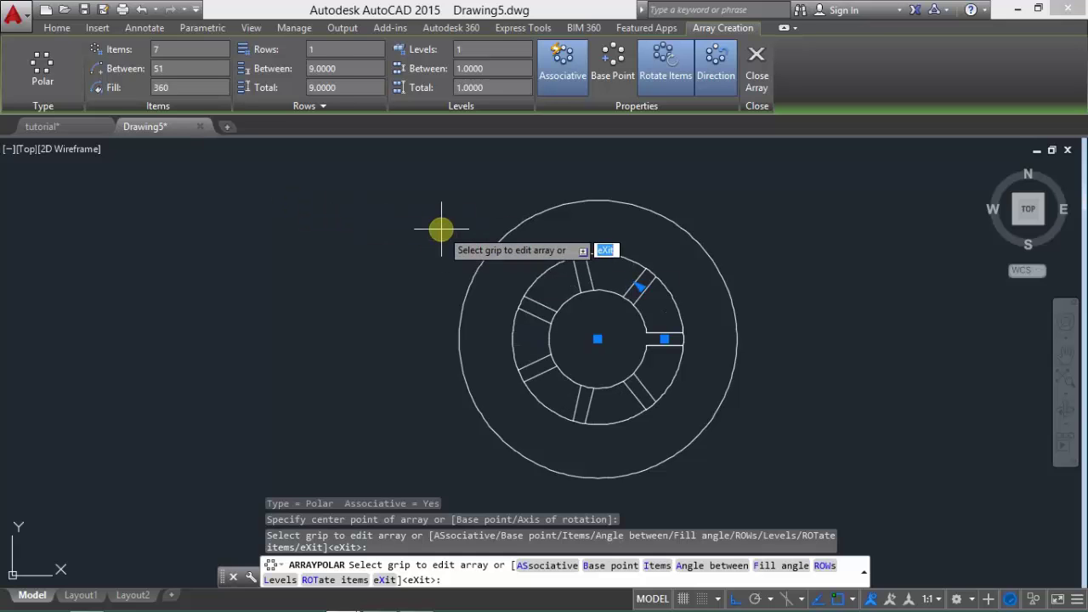
pyautogui.press('Return')
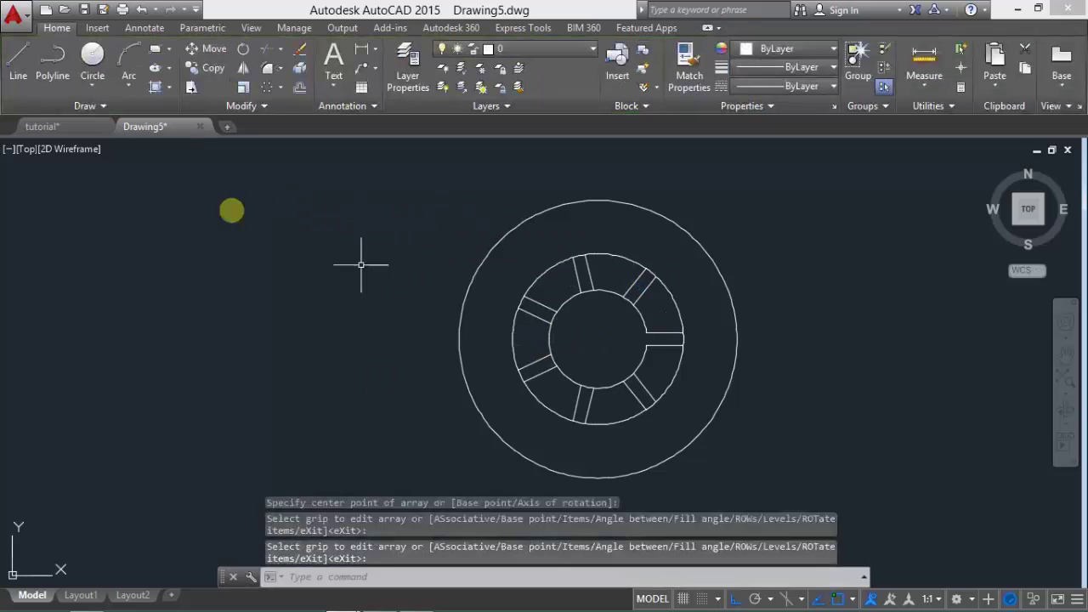
# - Trim the radius-40 arc pieces between the upper and left spokes
pyautogui.click(265, 51)
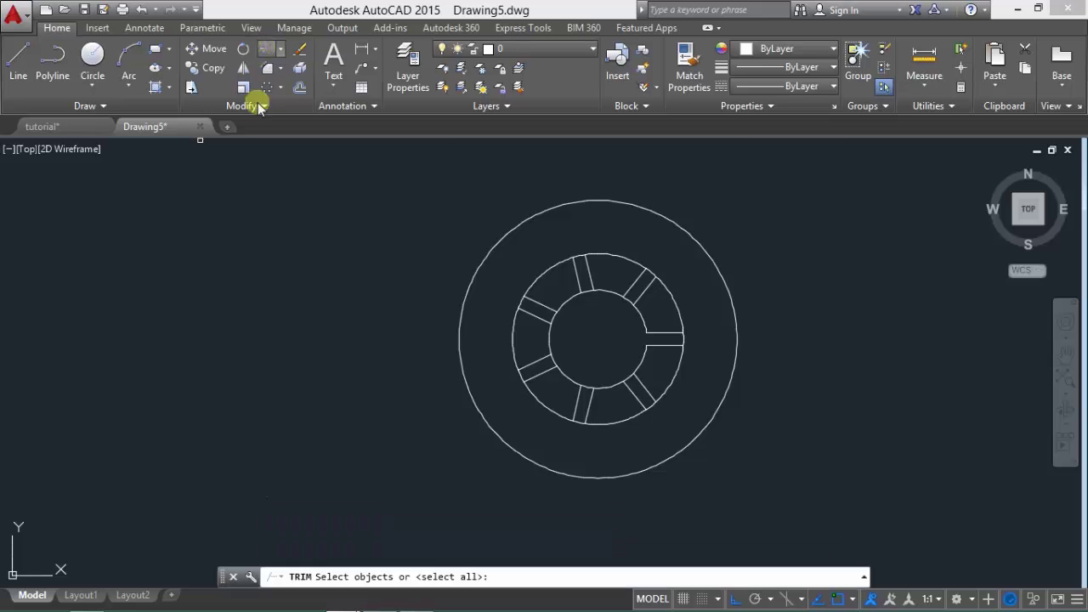
pyautogui.press('Return')
pyautogui.click(553, 279)
pyautogui.click(529, 255)
pyautogui.click(517, 309)
pyautogui.click(511, 328)
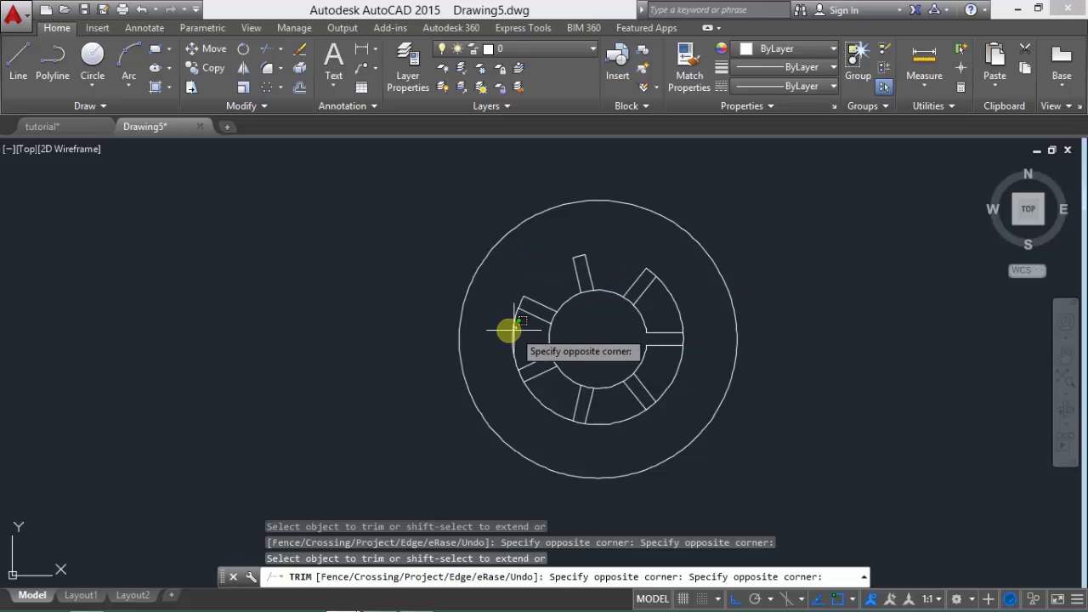
pyautogui.click(536, 389)
# - Trim the remaining arcs between the lower and right spokes, then fit the whole wheel in view
pyautogui.click(542, 401)
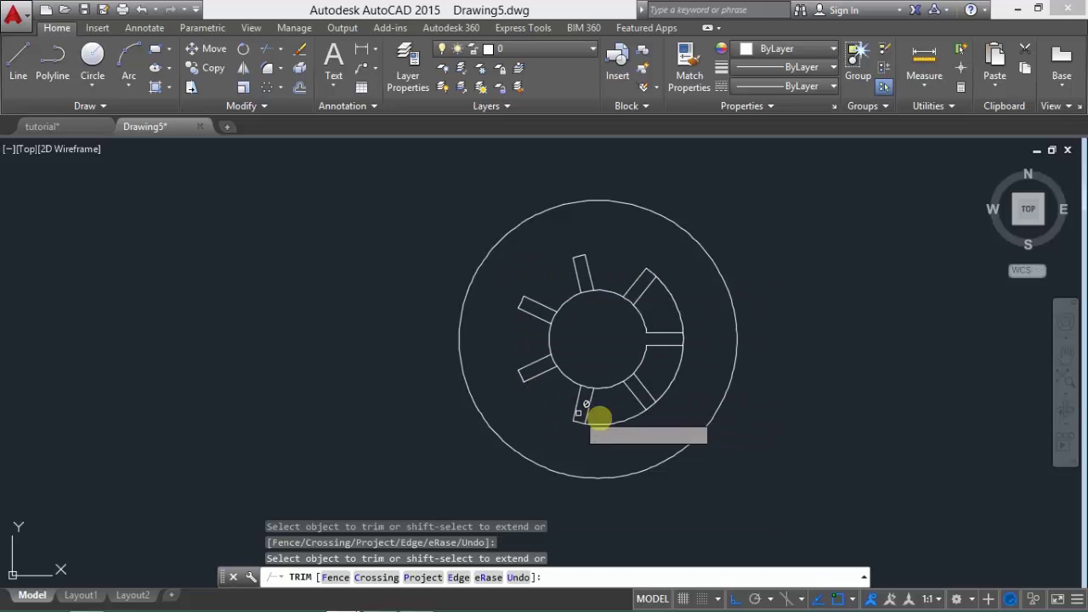
pyautogui.click(612, 426)
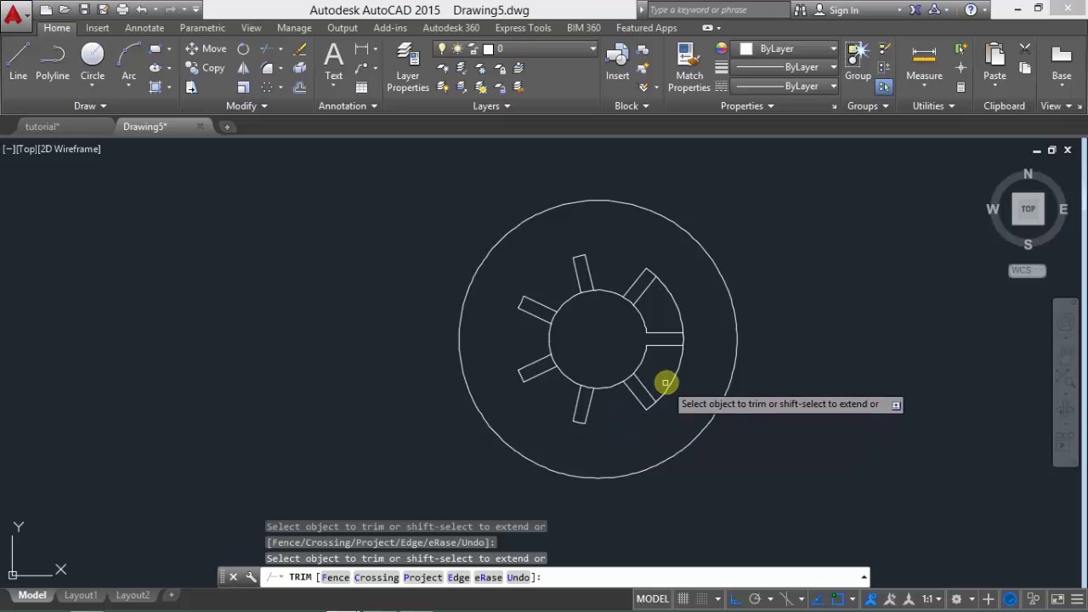
pyautogui.click(673, 301)
pyautogui.press('Return')
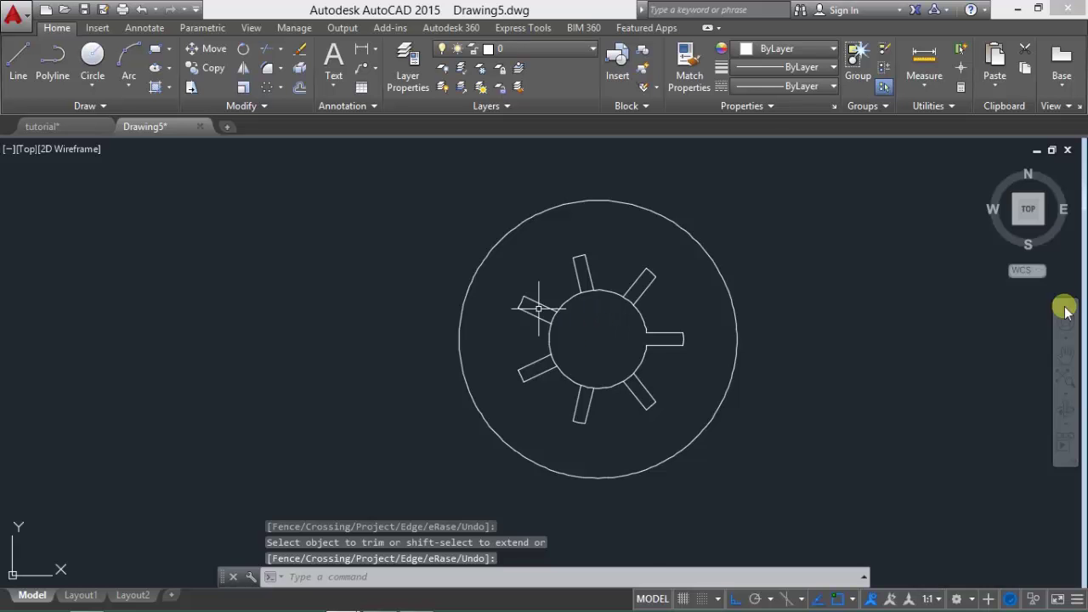
pyautogui.click(1064, 379)
pyautogui.scroll(2, 765, 365)
pyautogui.scroll(-3, 649, 352)
pyautogui.moveTo(649, 352); pyautogui.dragTo(750, 297, button='middle')
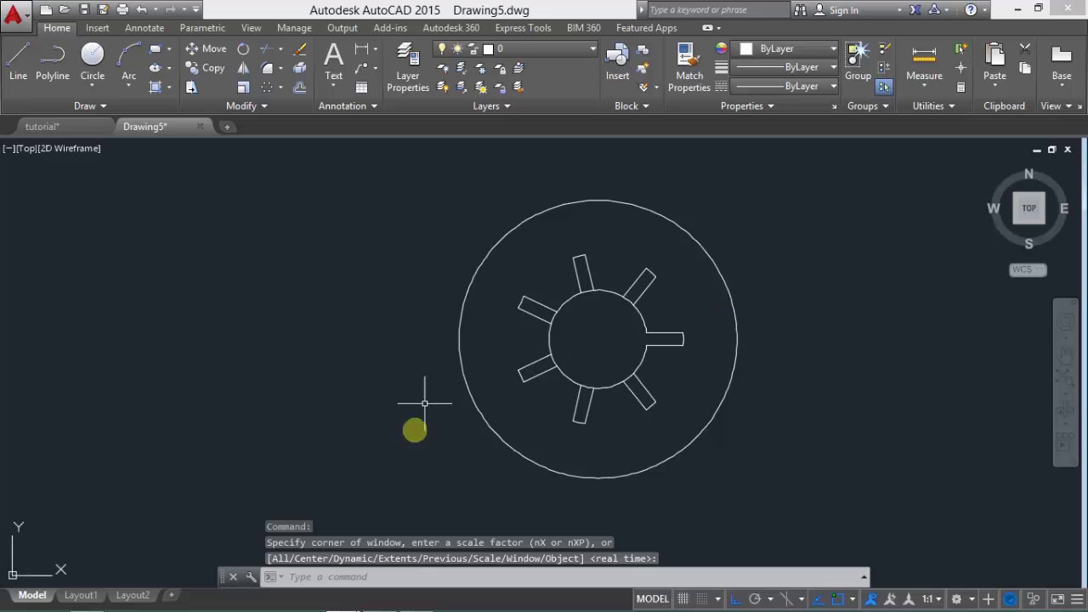
# - After checking the reference, draw a 78-unit line leftward from the bottom of the outer circle
pyautogui.click(85, 125)
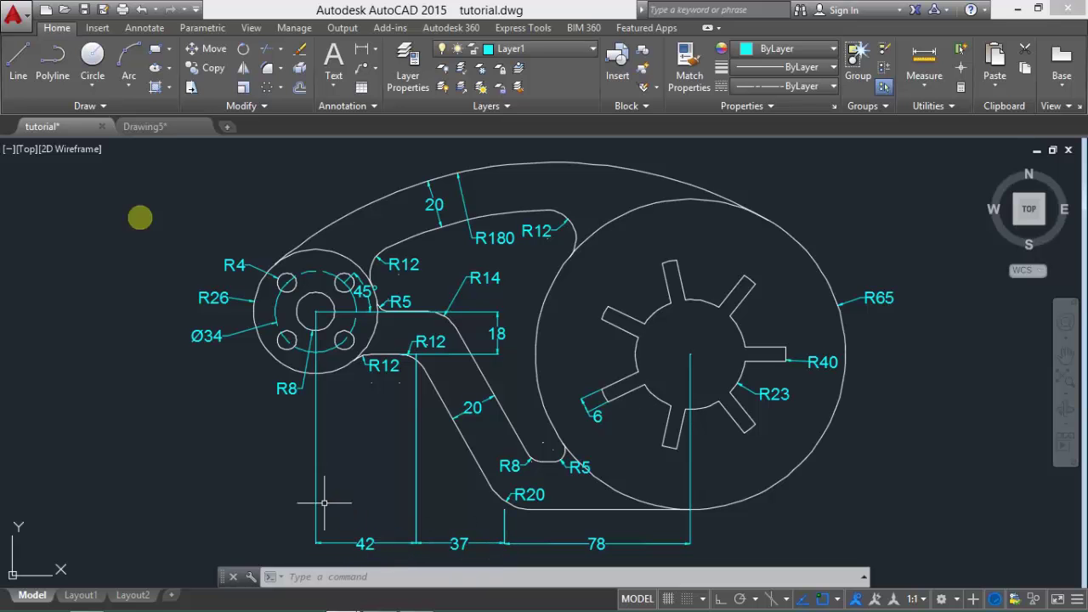
pyautogui.click(167, 126)
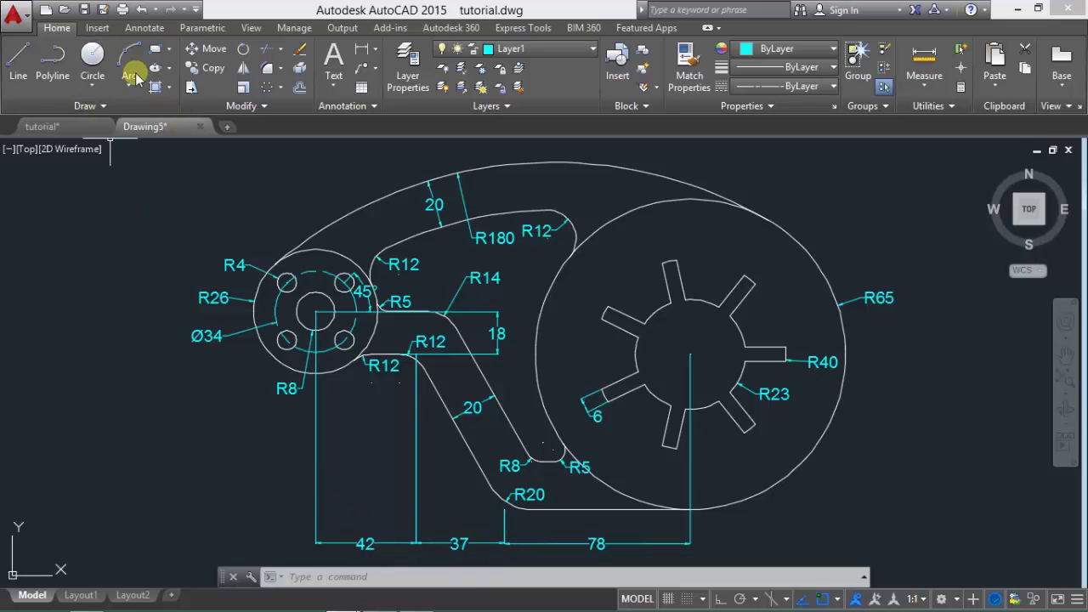
pyautogui.click(18, 57)
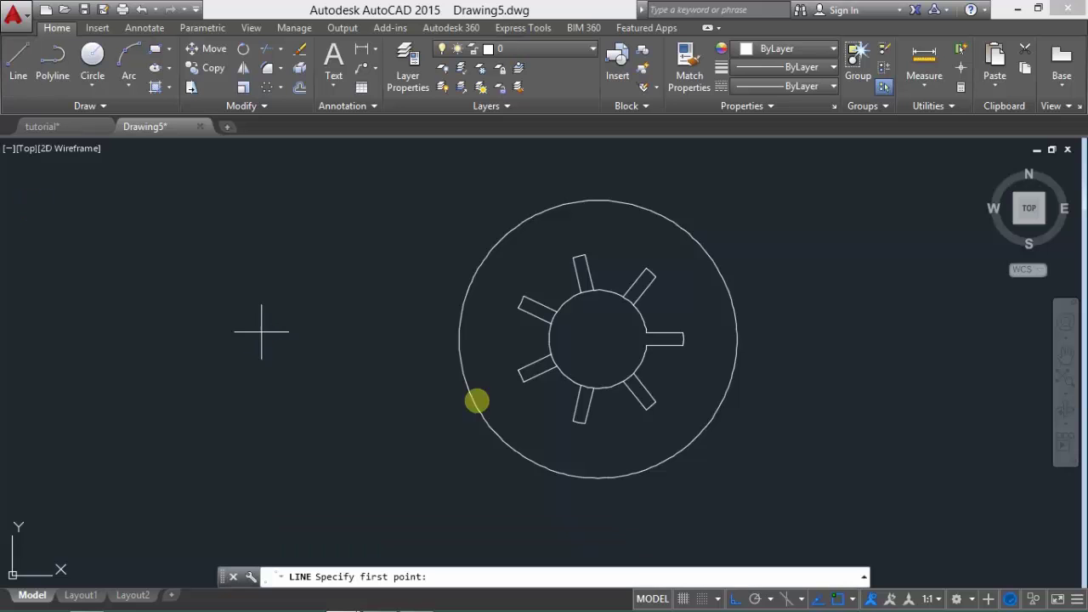
pyautogui.click(596, 478)
pyautogui.write('78')
pyautogui.press('Return')
pyautogui.press('Return')
pyautogui.press('Return')
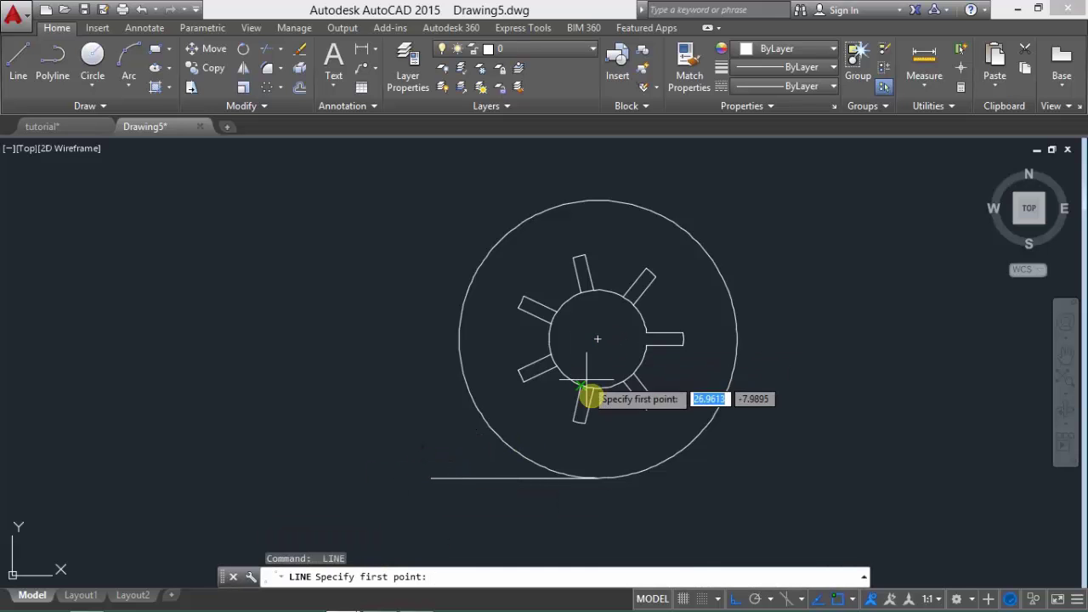
# - Draw a 78, 37, 42 line run leftward from the wheel centre, then undo it
pyautogui.click(597, 340)
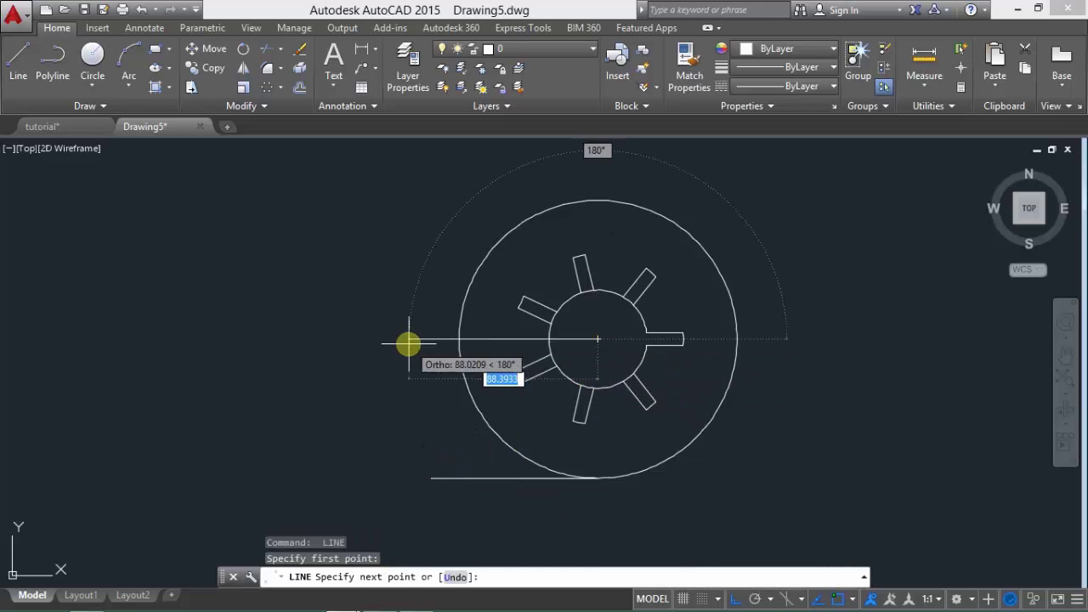
pyautogui.write('78')
pyautogui.press('Return')
pyautogui.write('3')
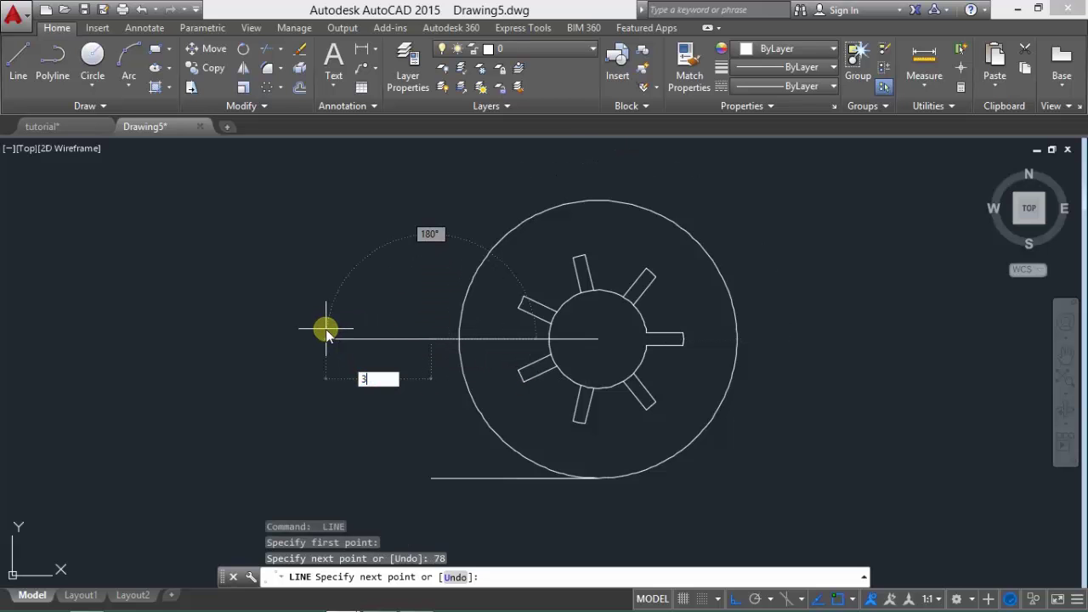
pyautogui.press('Return')
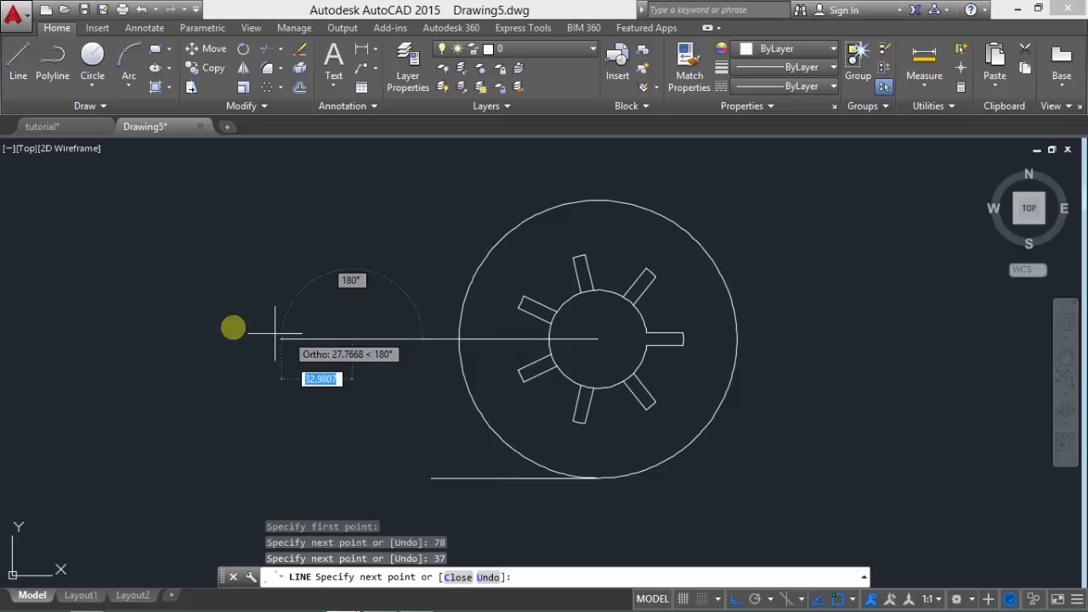
pyautogui.write('2')
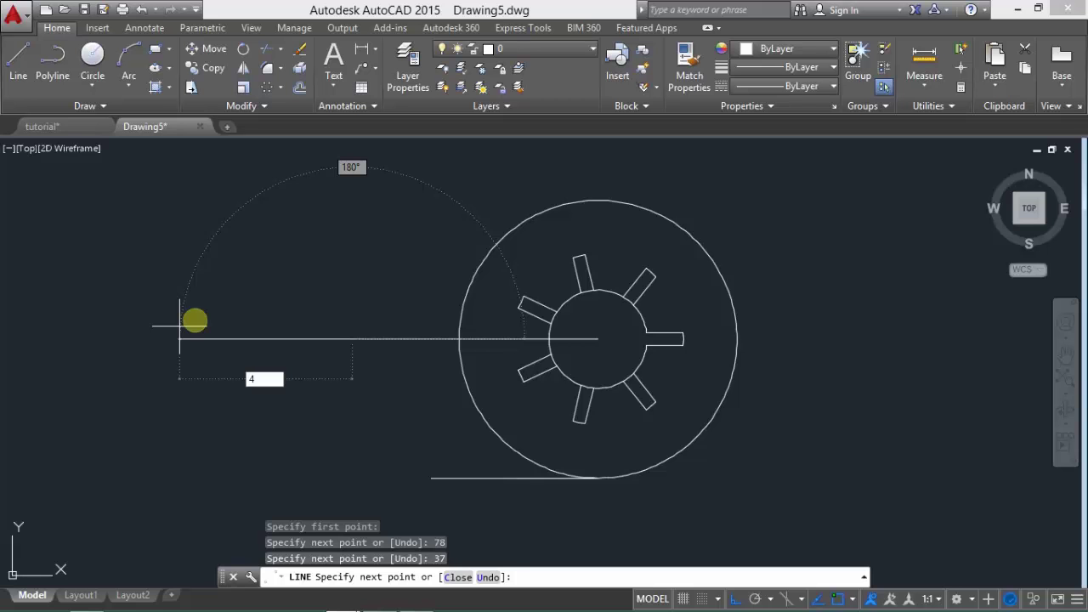
pyautogui.press('Return')
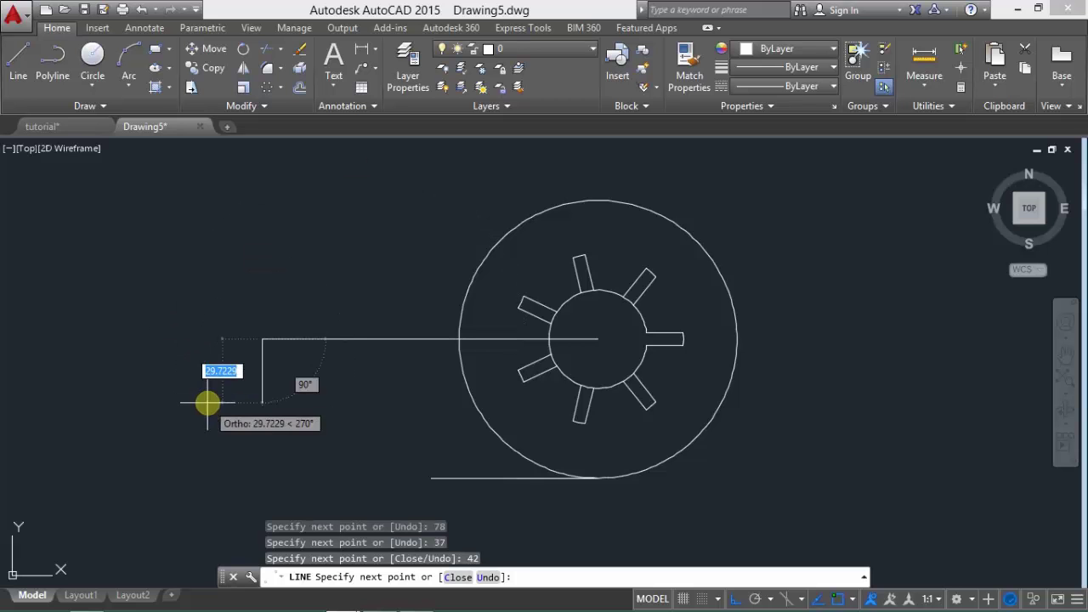
pyautogui.press('Escape')
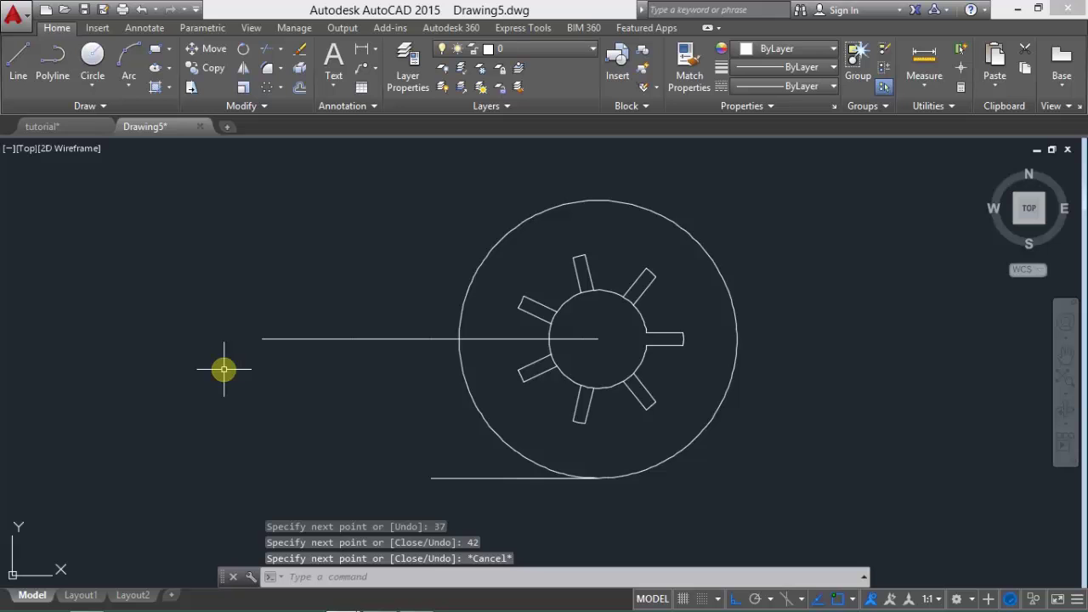
pyautogui.hotkey('ctrl', 'z')
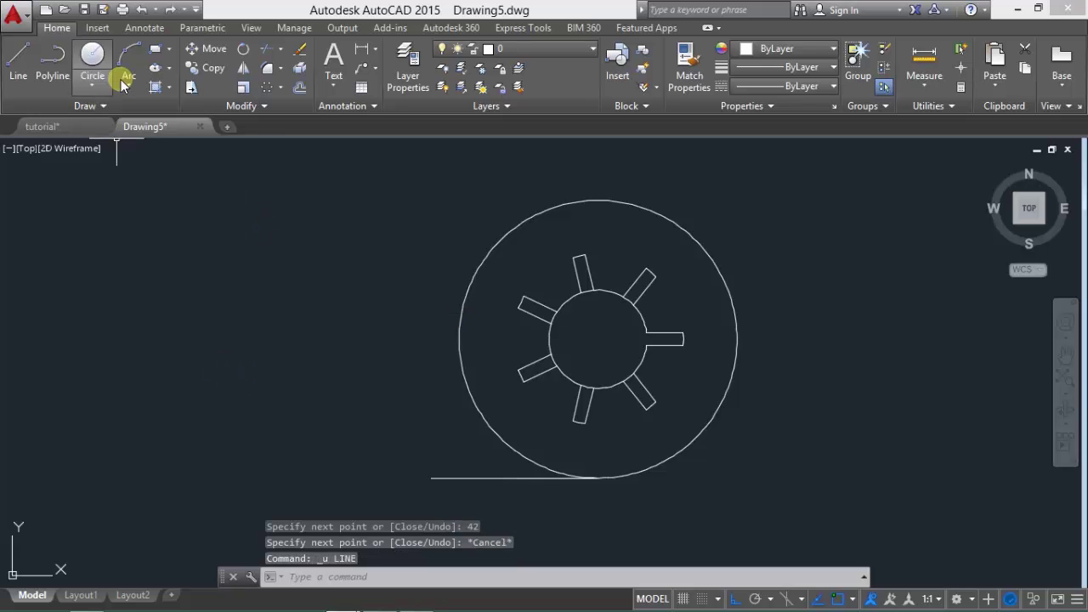
# - Redraw the line leftward from the wheel centre in segments of 78, 37 and 42
pyautogui.click(597, 339)
pyautogui.moveTo(733, 338); pyautogui.dragTo(734, 344, button='middle')
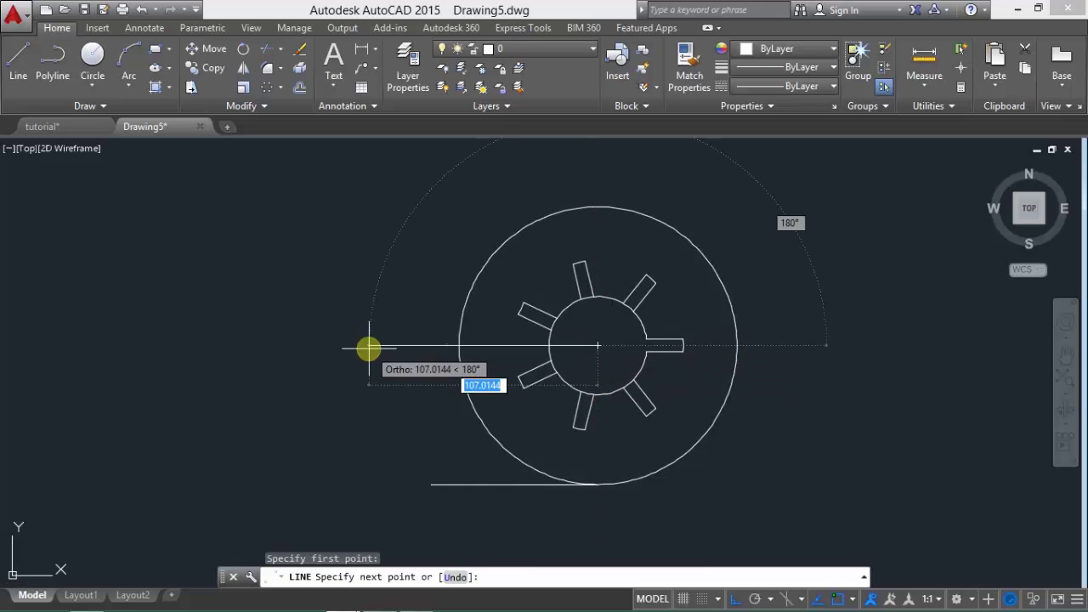
pyautogui.write('78')
pyautogui.press('Return')
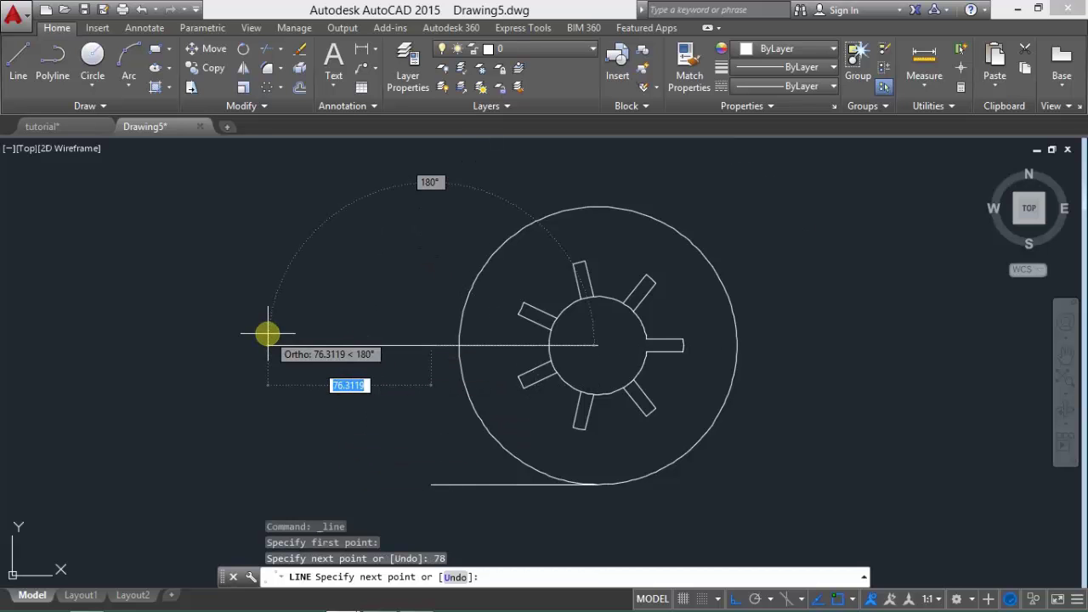
pyautogui.write('37')
pyautogui.press('Return')
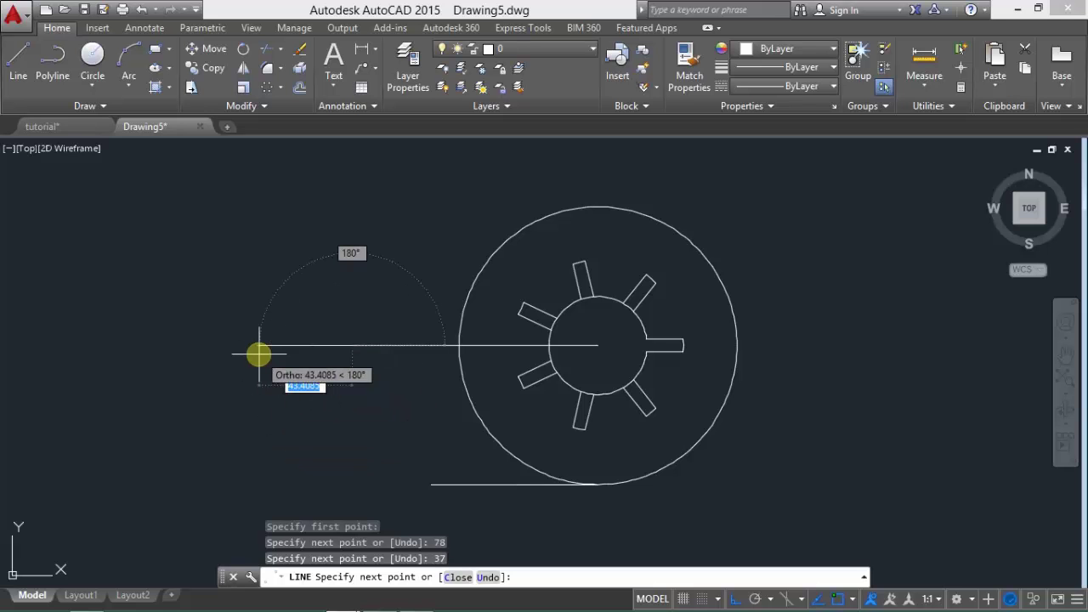
pyautogui.write('42')
pyautogui.press('Return')
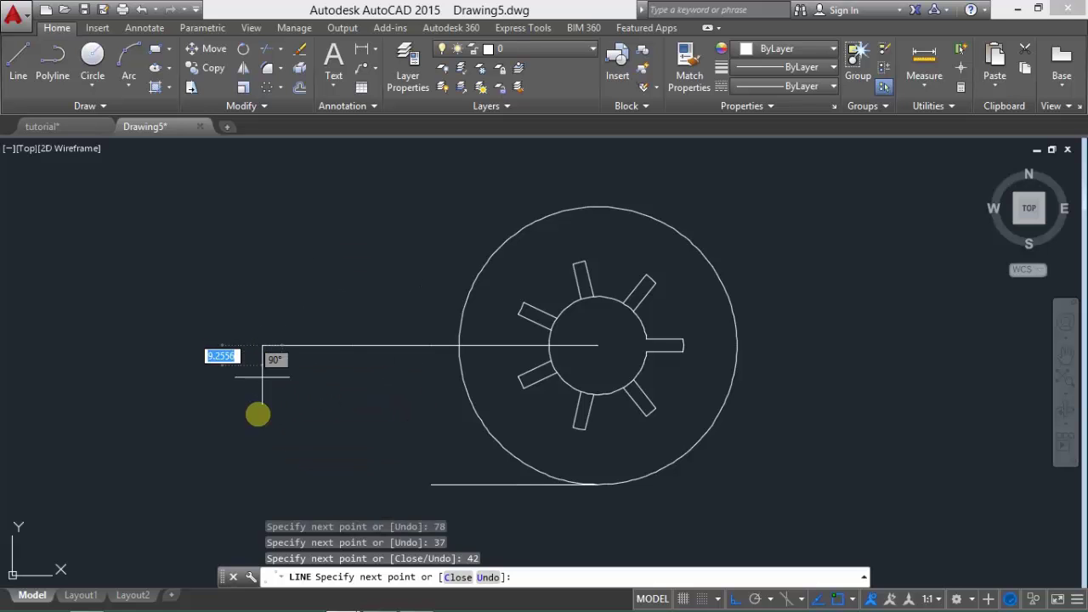
pyautogui.press('Return')
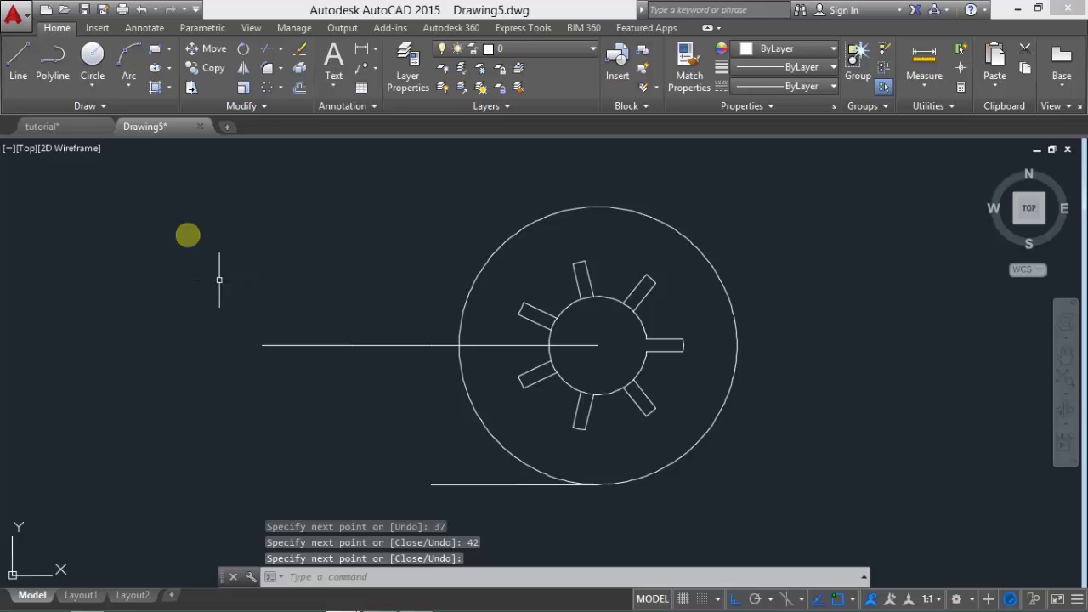
pyautogui.click(41, 127)
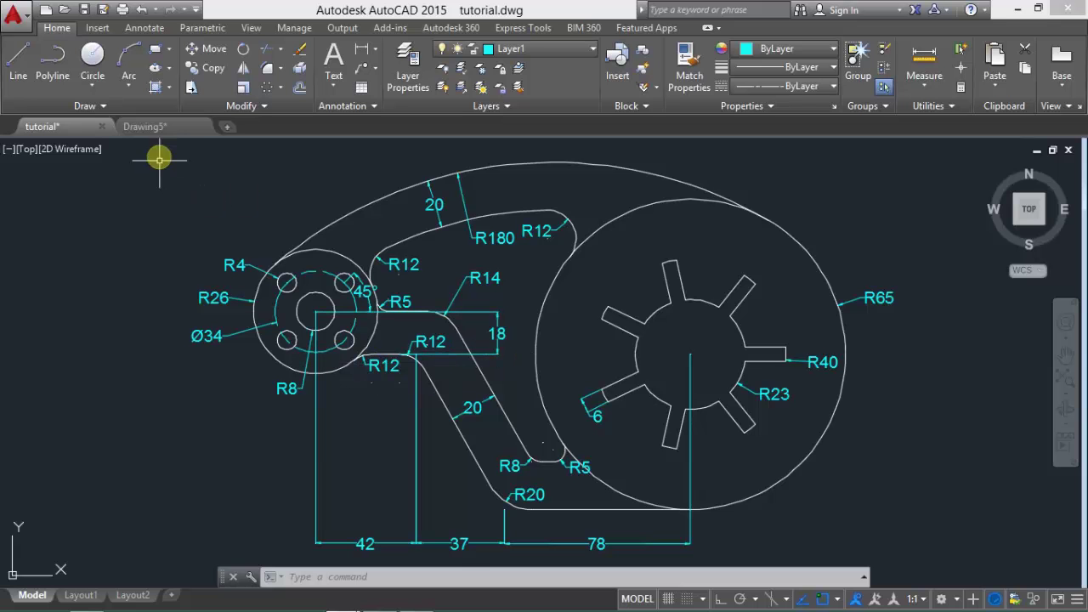
# - In Drawing5, draw an 18-unit vertical line up from the baseline's left endpoint
pyautogui.click(162, 127)
pyautogui.click(38, 61)
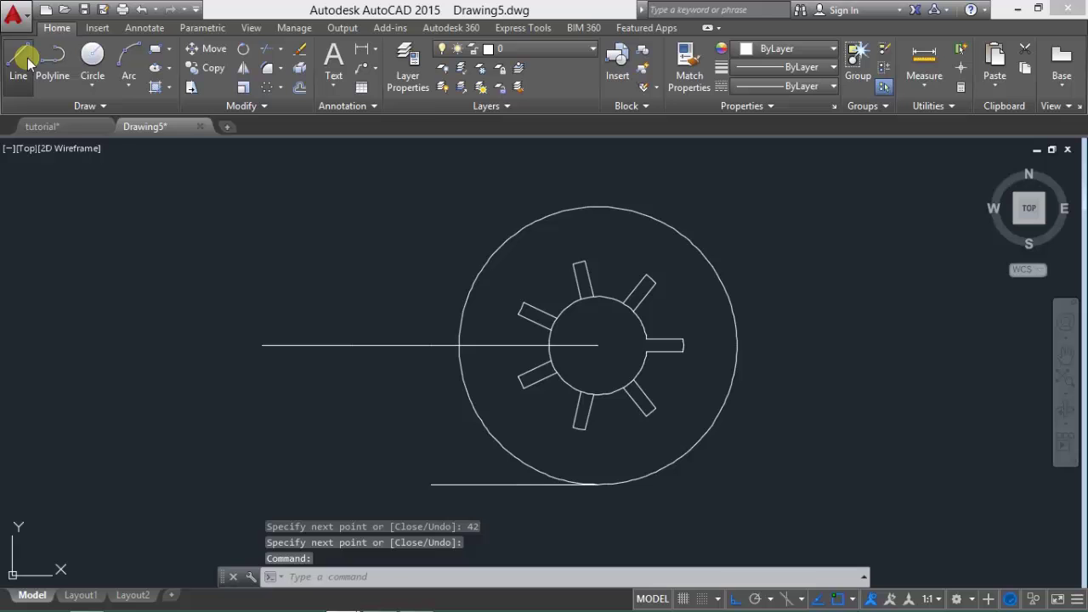
pyautogui.click(262, 344)
pyautogui.write('18')
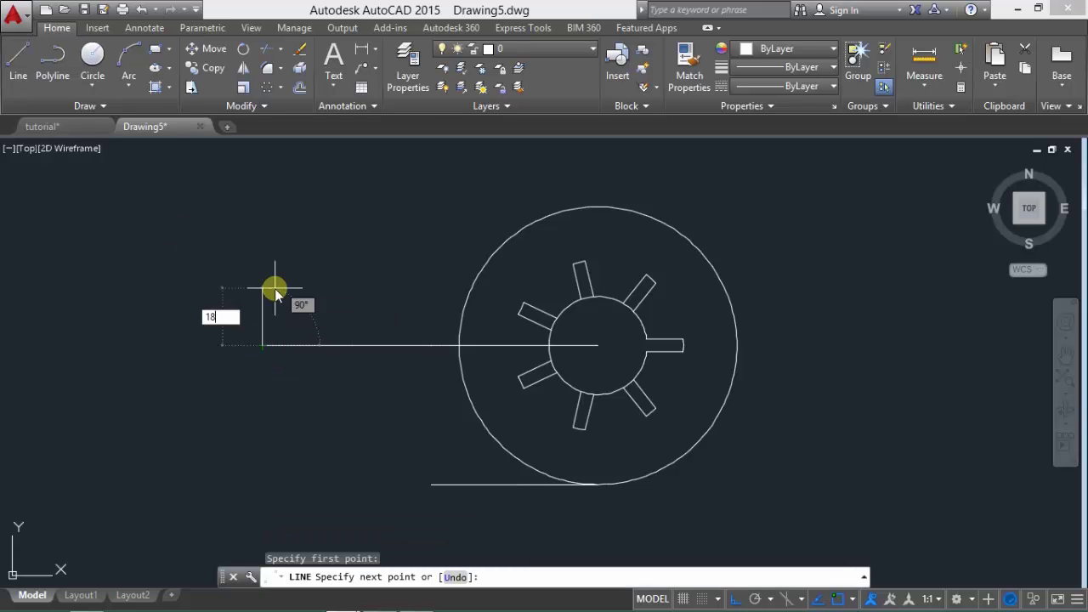
pyautogui.press('Return')
pyautogui.press('Return')
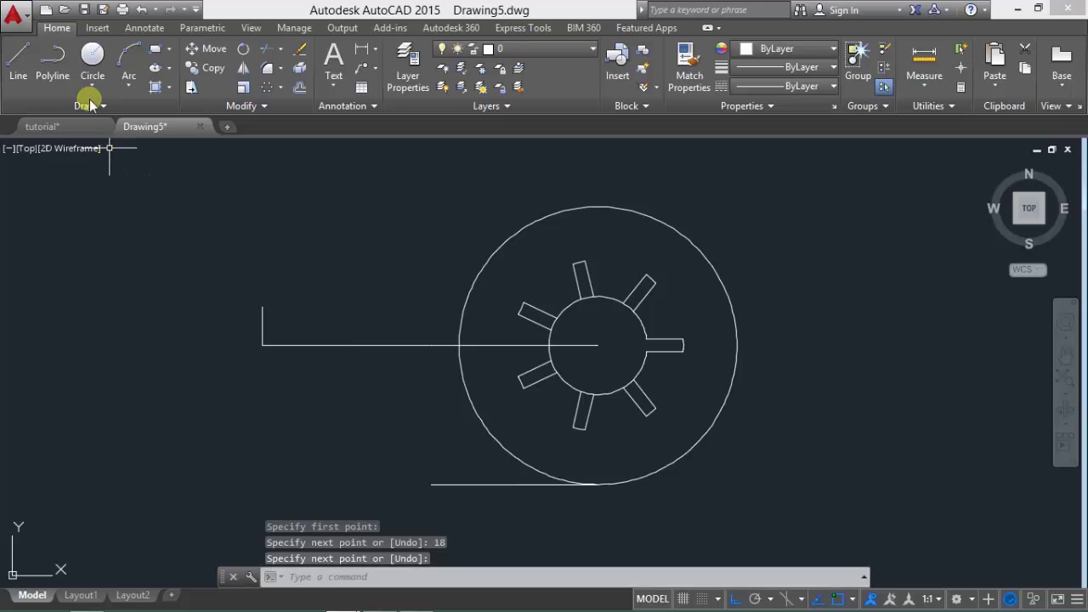
pyautogui.click(42, 126)
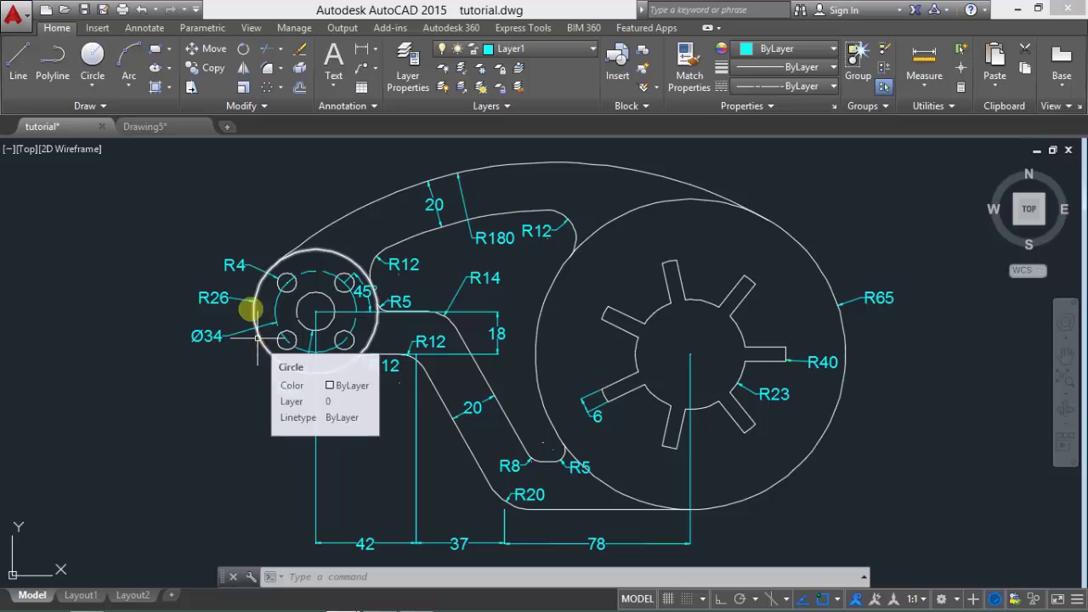
# - Draw a radius-8 circle centred at the top of the 18-unit vertical line
pyautogui.click(146, 125)
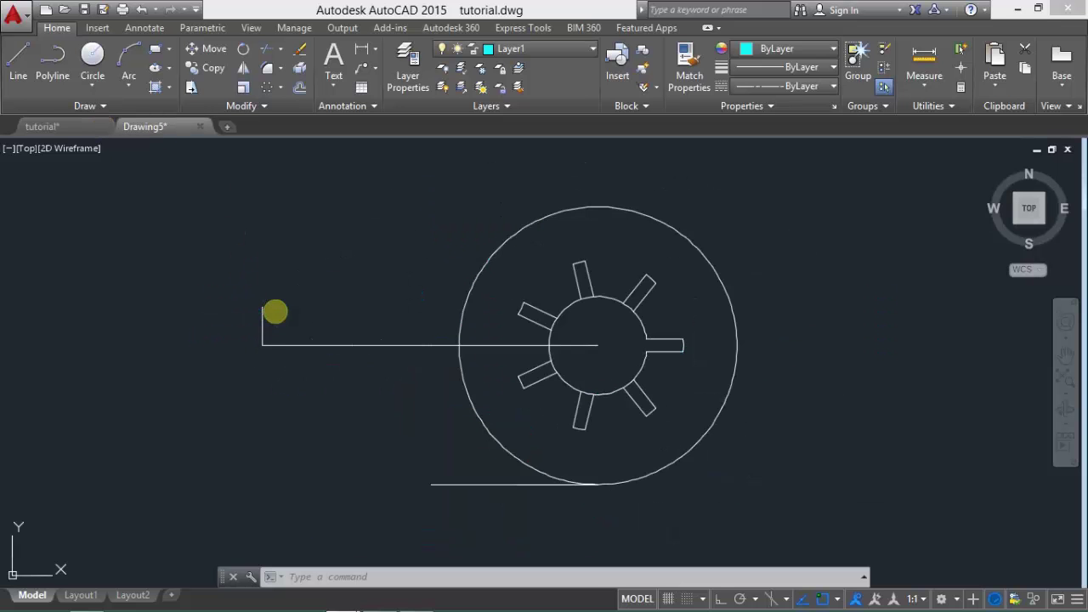
pyautogui.click(94, 58)
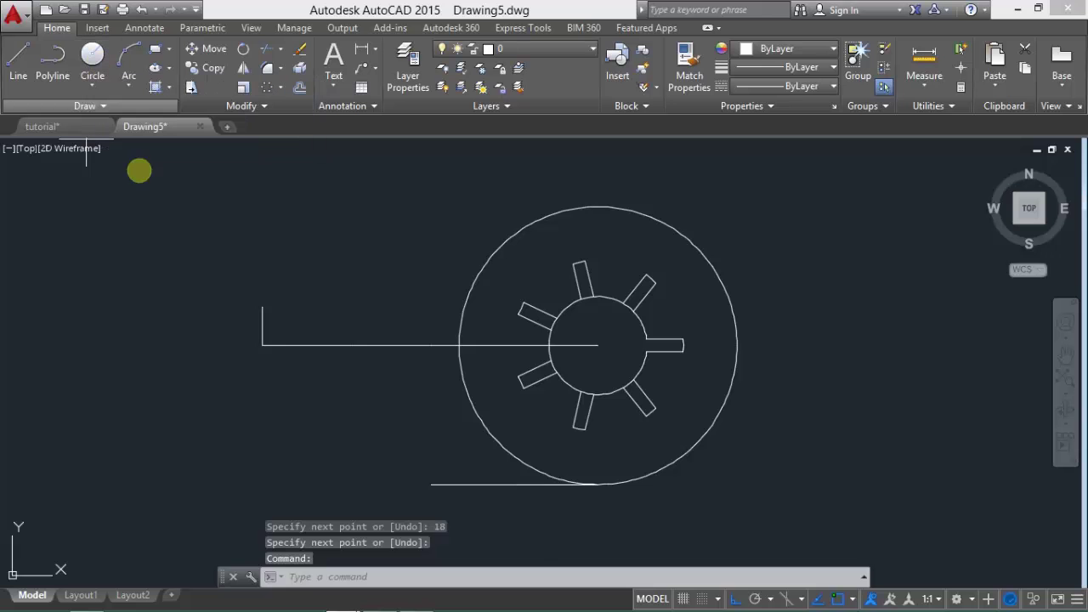
pyautogui.click(262, 307)
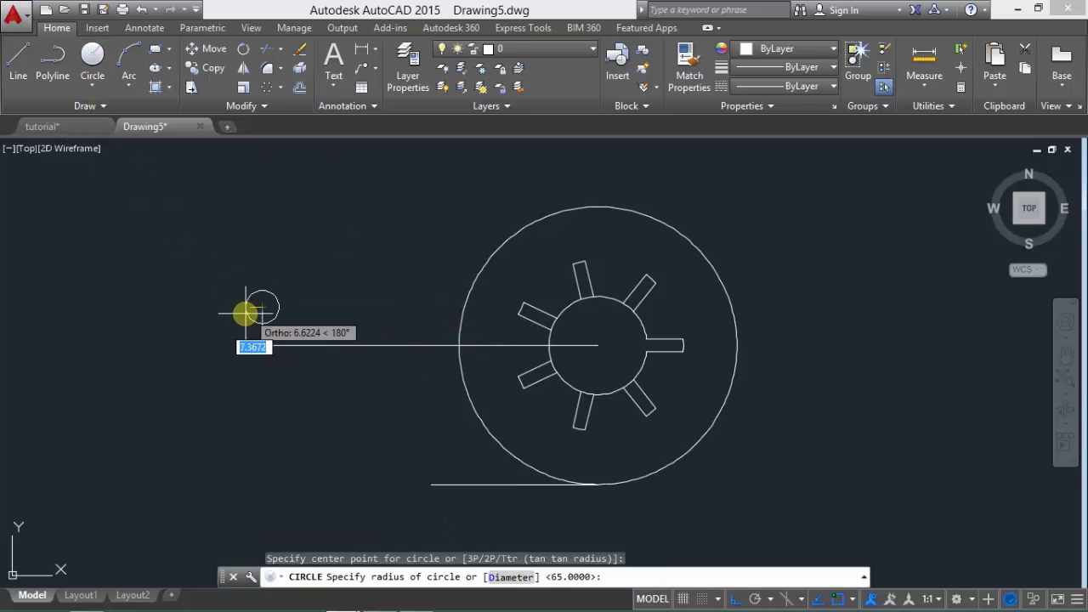
pyautogui.write('8')
pyautogui.press('Return')
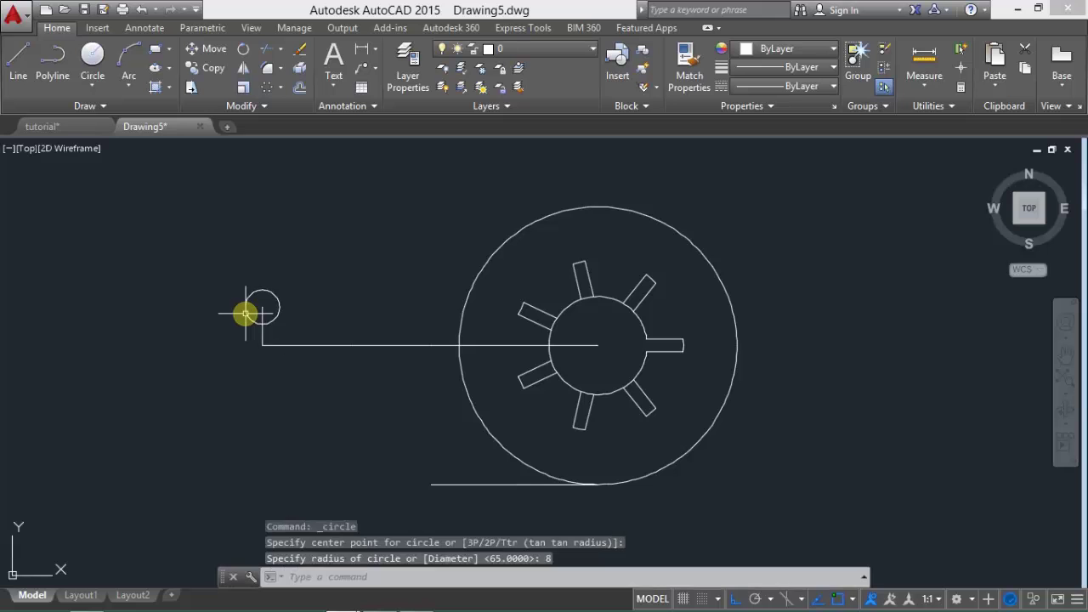
# - Add a concentric radius-26 outer circle around the radius-8 circle
pyautogui.press('Return')
pyautogui.click(261, 306)
pyautogui.write('2')
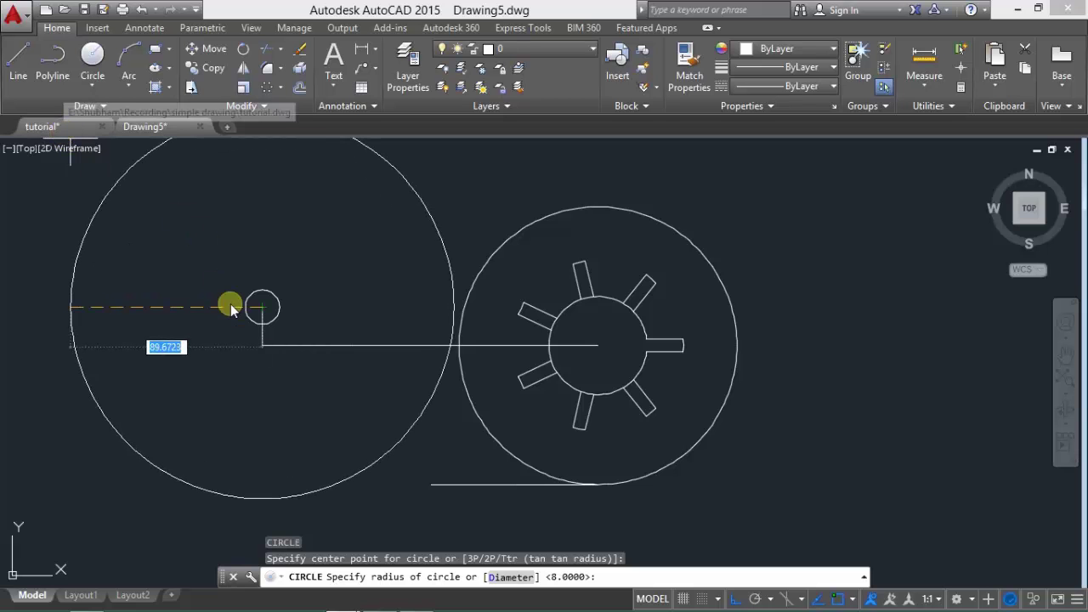
pyautogui.press('Escape')
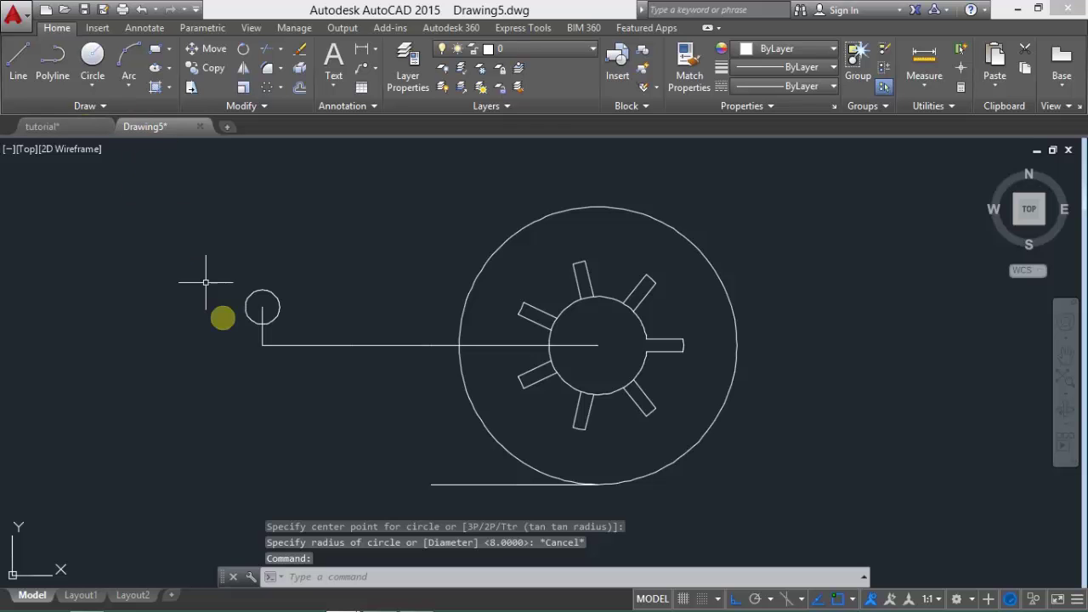
pyautogui.click(39, 126)
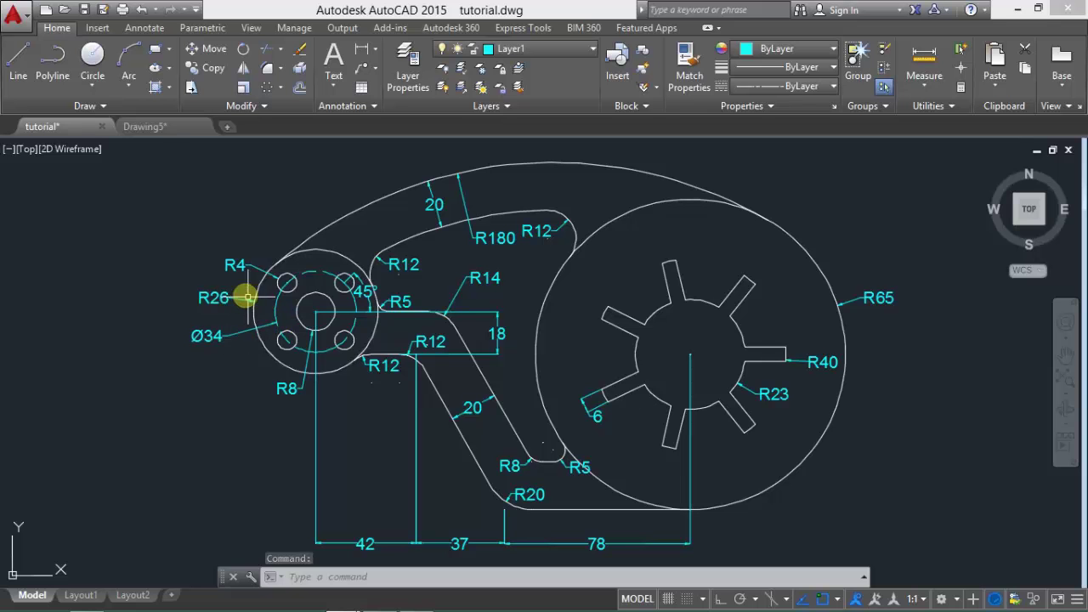
pyautogui.click(132, 127)
pyautogui.click(93, 61)
pyautogui.click(261, 307)
pyautogui.write('26')
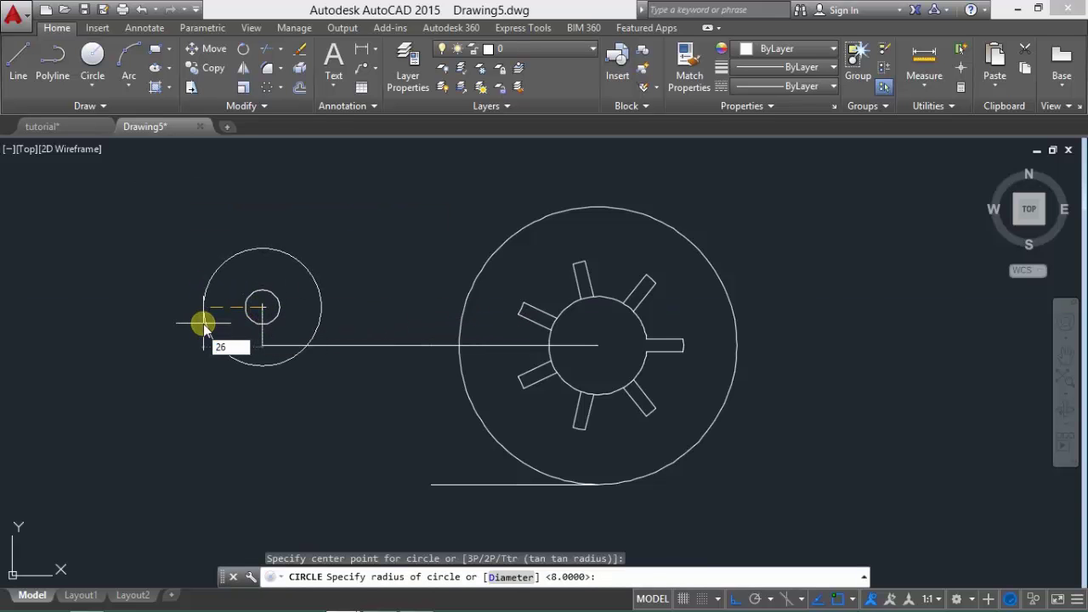
pyautogui.press('Return')
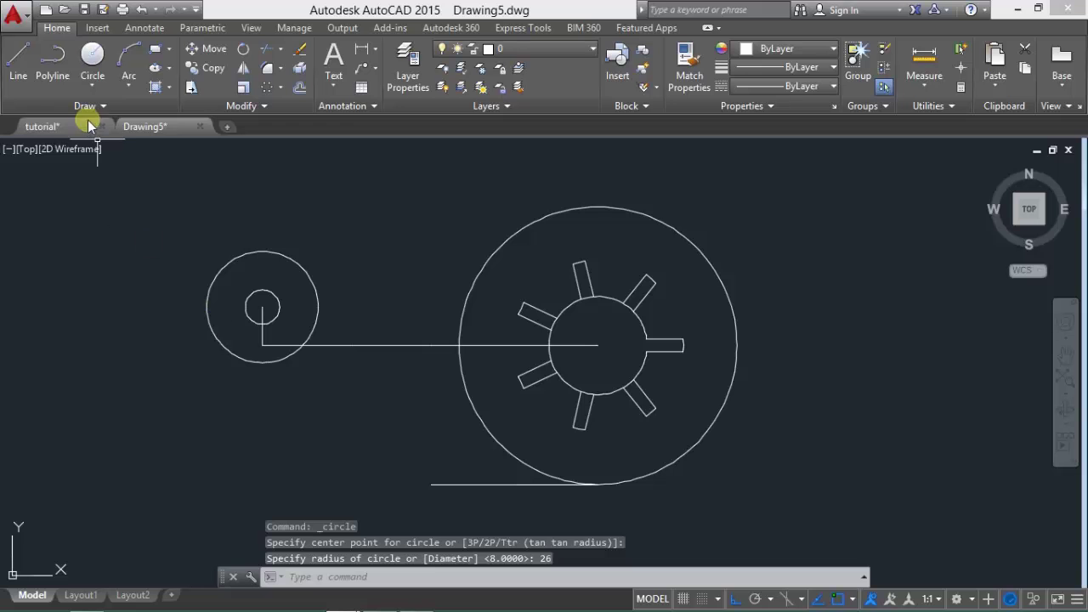
# - Add a concentric Ø34 circle, entered as a diameter, at the hub centre
pyautogui.click(84, 124)
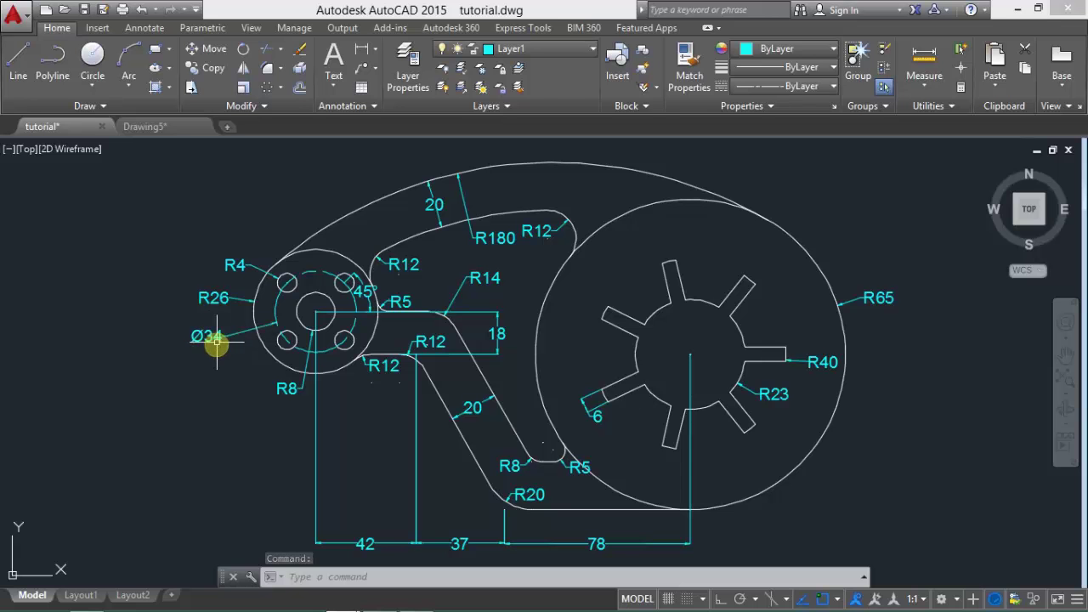
pyautogui.click(155, 130)
pyautogui.click(91, 56)
pyautogui.click(263, 308)
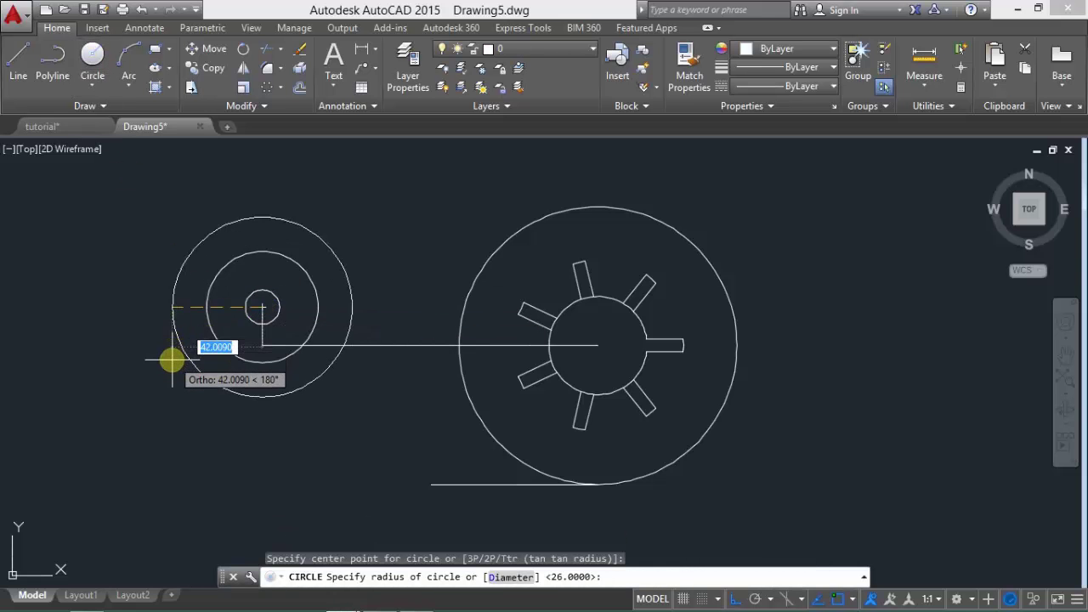
pyautogui.write('d')
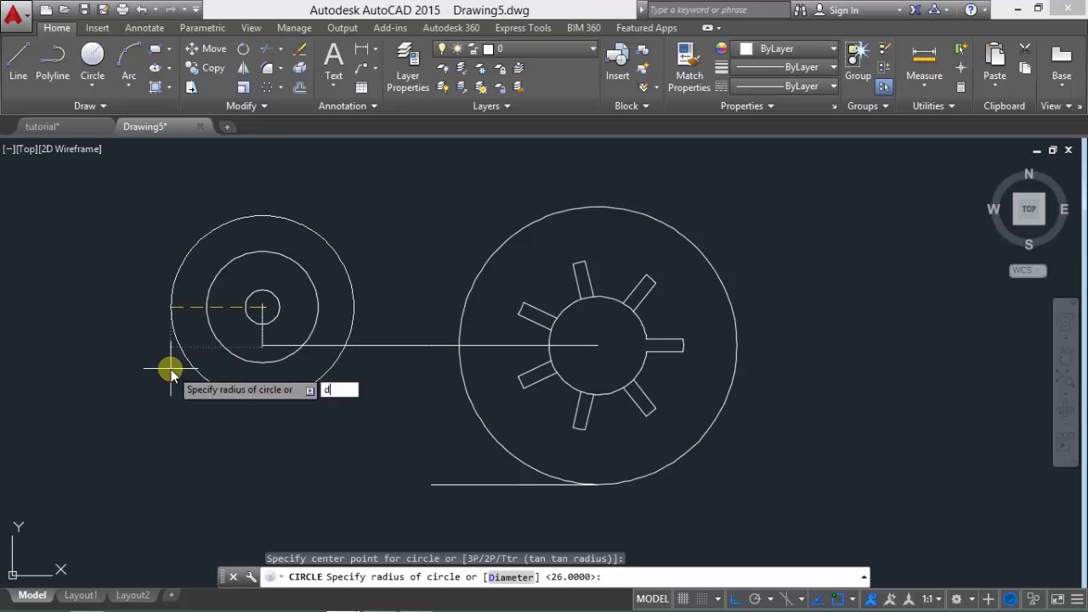
pyautogui.press('Return')
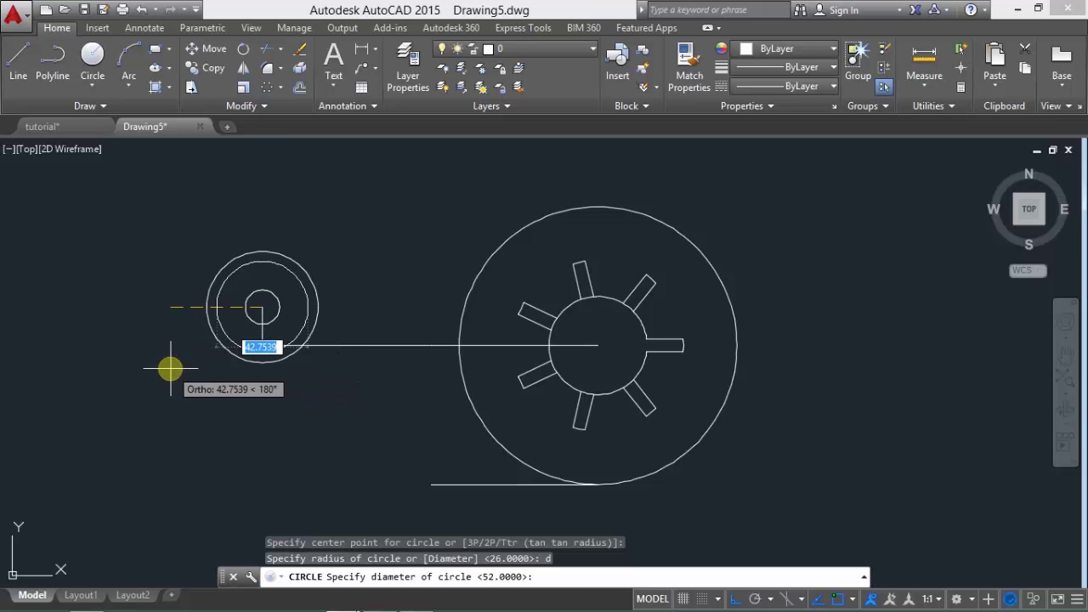
pyautogui.write('34')
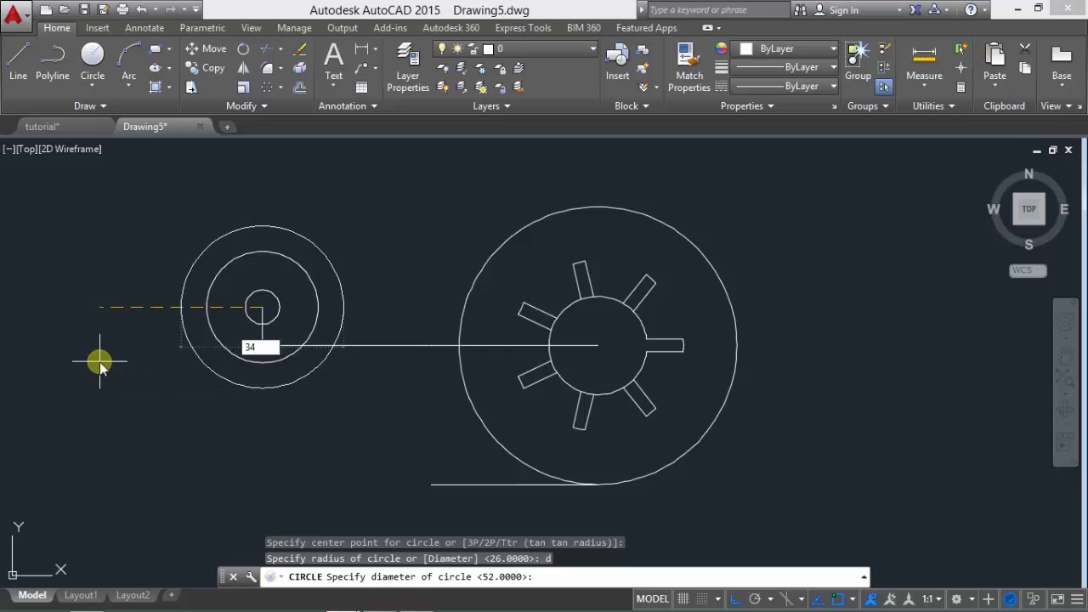
pyautogui.press('Return')
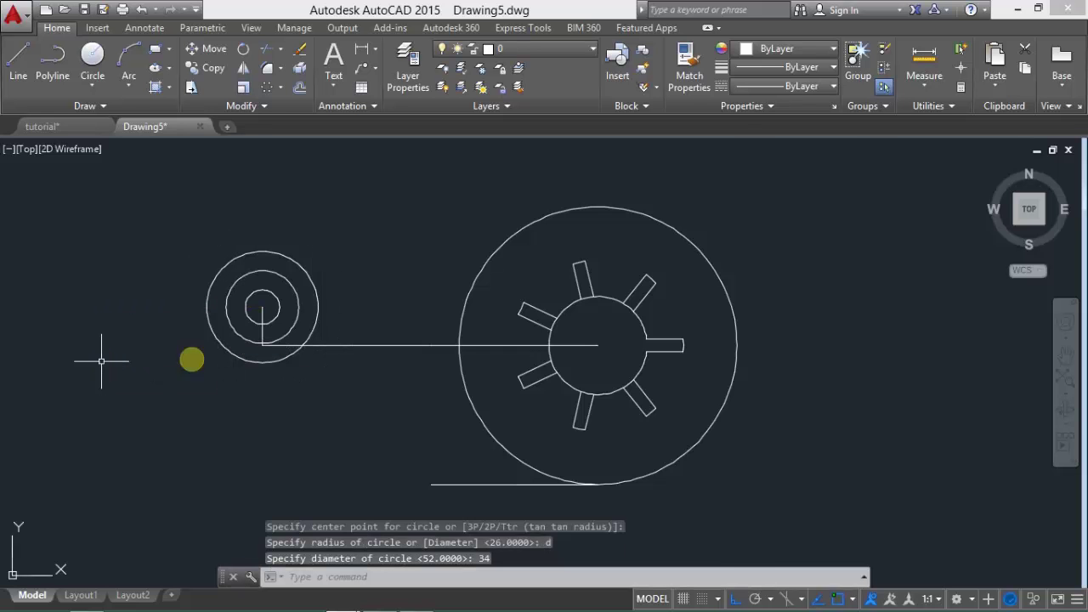
# - Zoom the tutorial drawing in on the hub's R4 bolt holes and 45° angle
pyautogui.scroll(2, 242, 331)
pyautogui.scroll(1, 263, 365)
pyautogui.scroll(1, 262, 364)
pyautogui.moveTo(265, 365); pyautogui.dragTo(354, 365, button='middle')
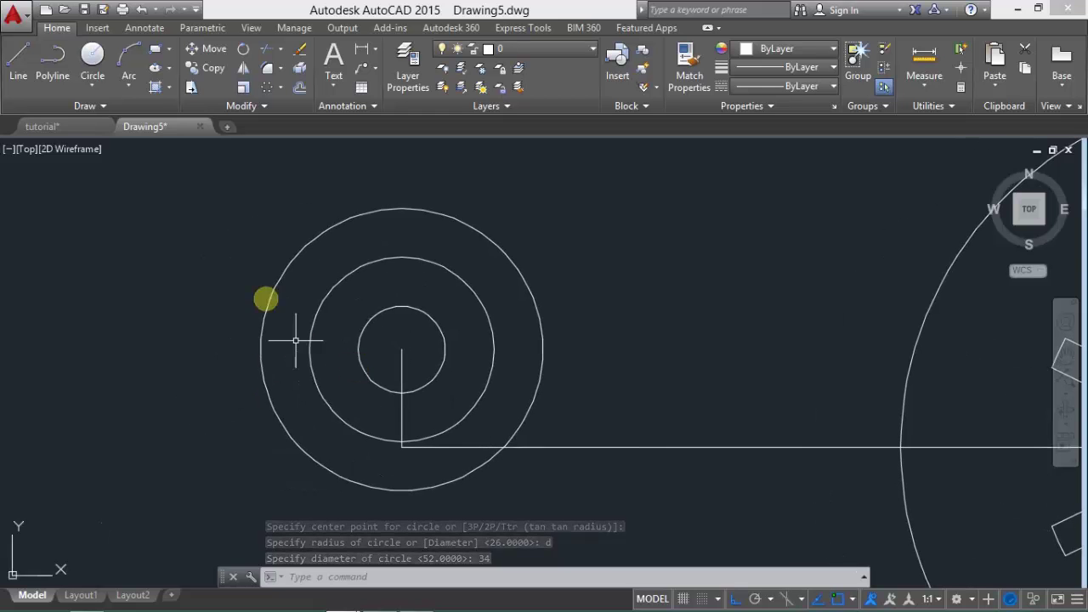
pyautogui.click(86, 131)
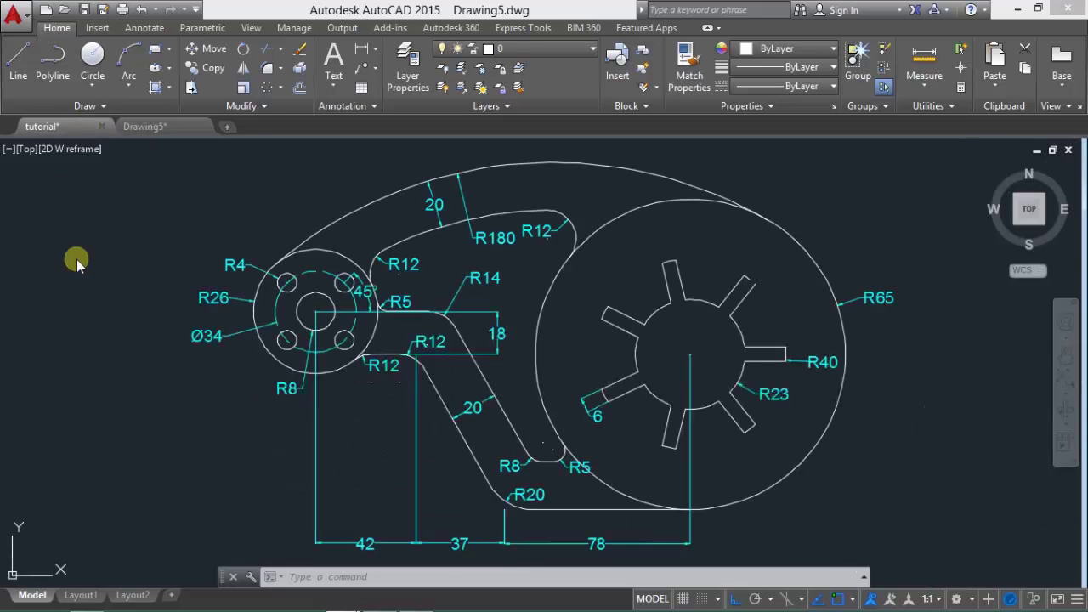
pyautogui.scroll(3, 346, 289)
pyautogui.scroll(2, 340, 297)
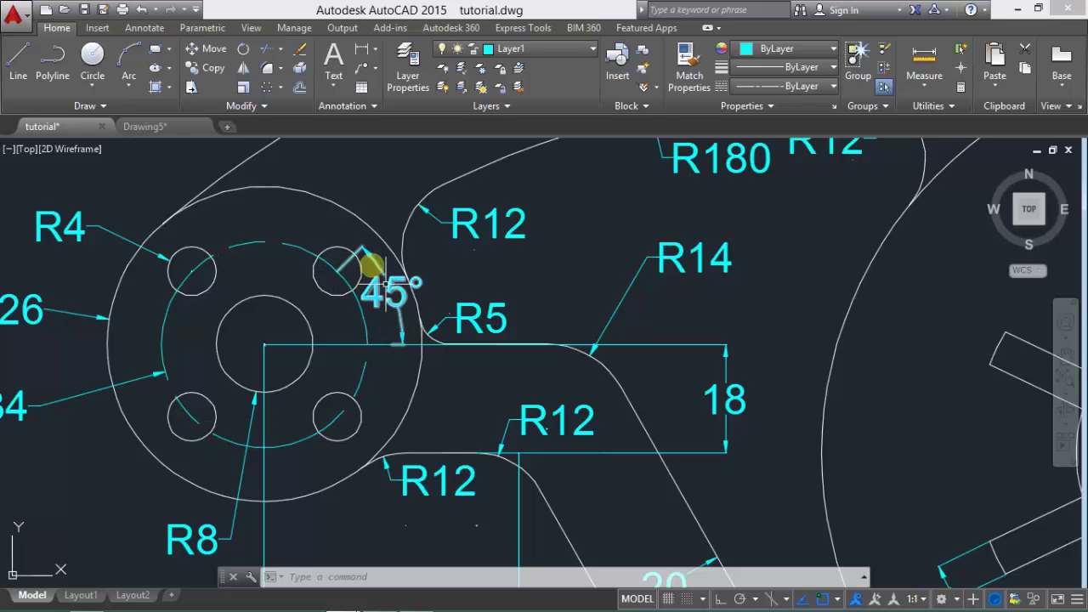
# - Draw a horizontal construction line to the right from the hub centre
pyautogui.click(151, 125)
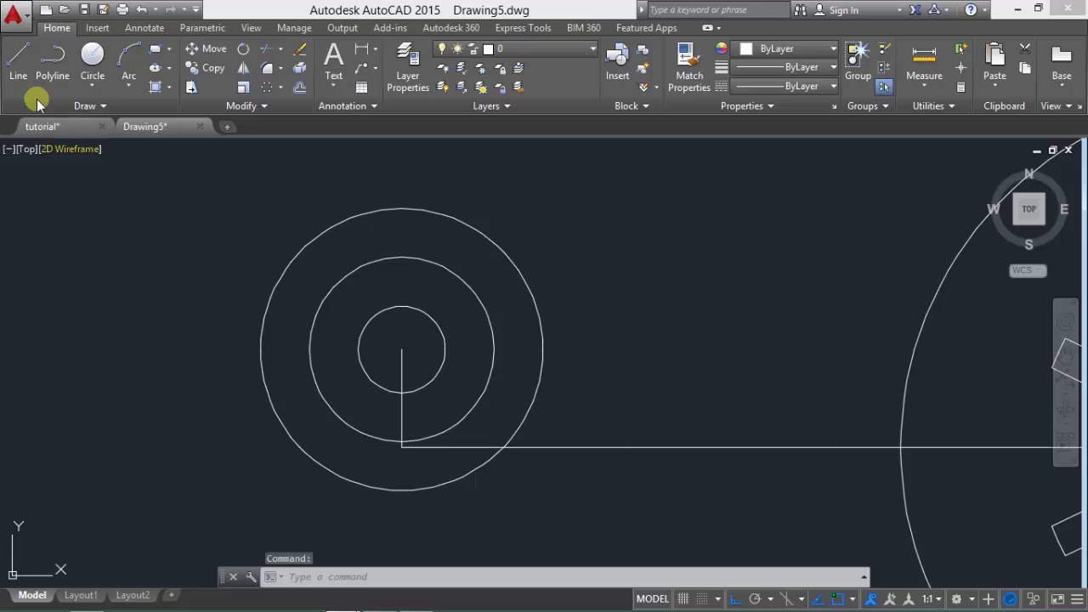
pyautogui.click(25, 72)
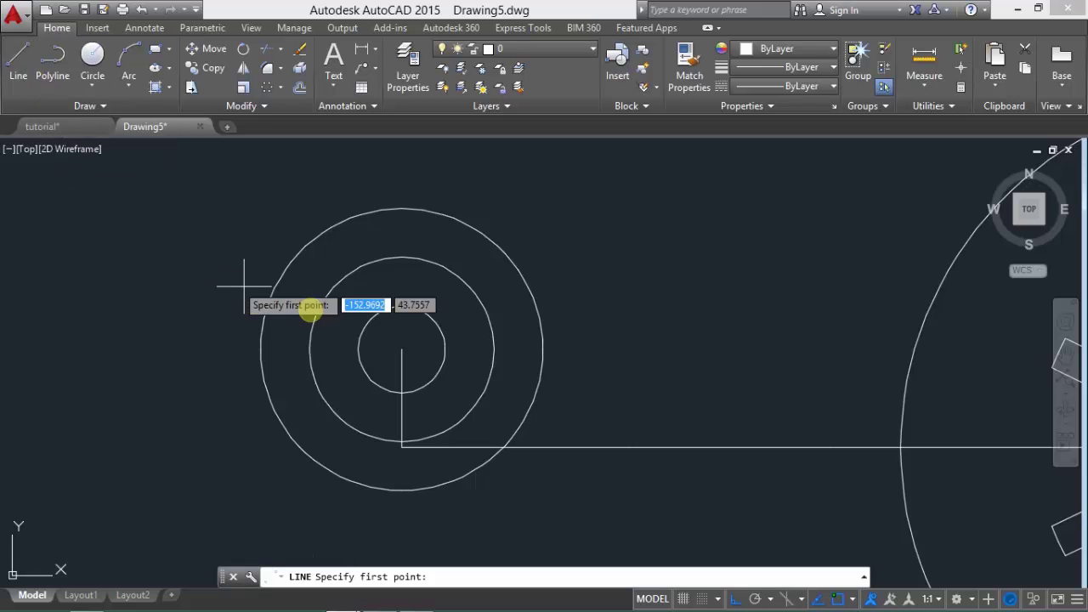
pyautogui.click(396, 355)
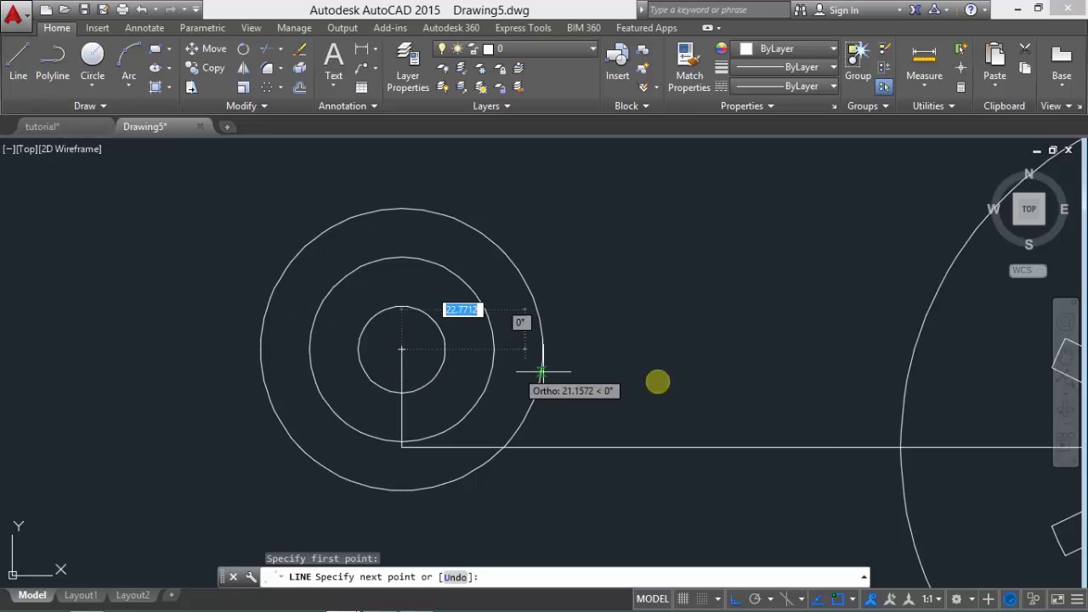
pyautogui.click(746, 357)
pyautogui.press('Return')
pyautogui.press('Return')
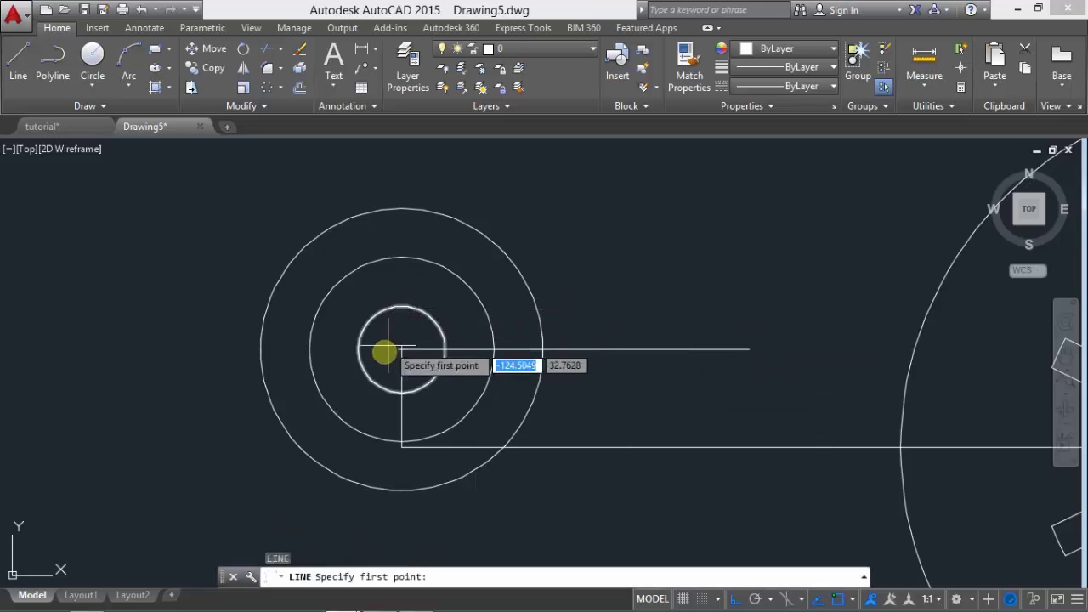
# - With Ortho off, draw a <45 line from the hub centre past the Ø34 circle
pyautogui.click(397, 350)
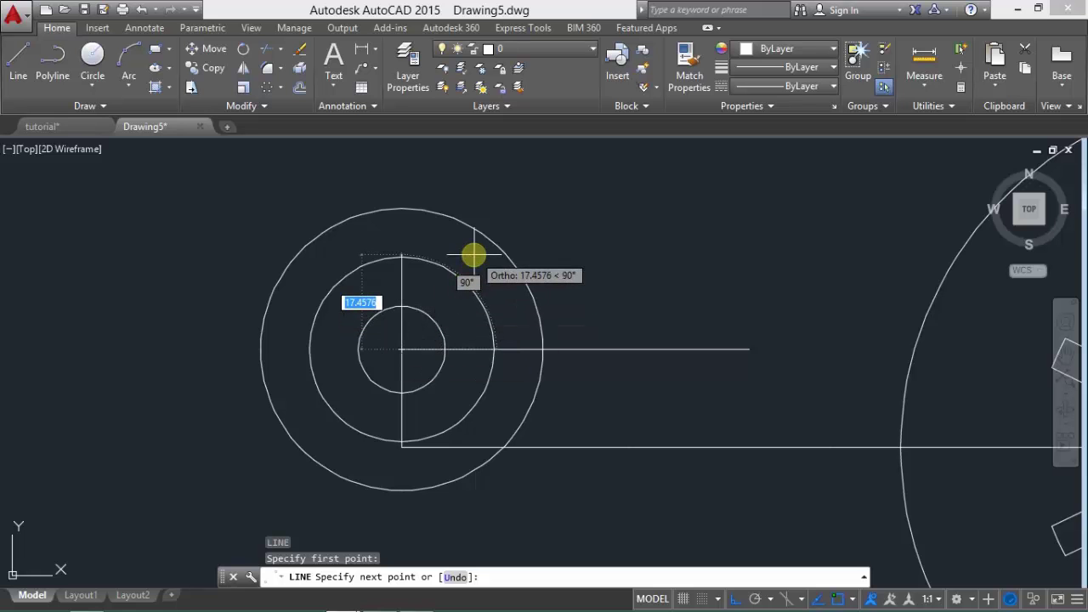
pyautogui.press('F8')
pyautogui.write('<')
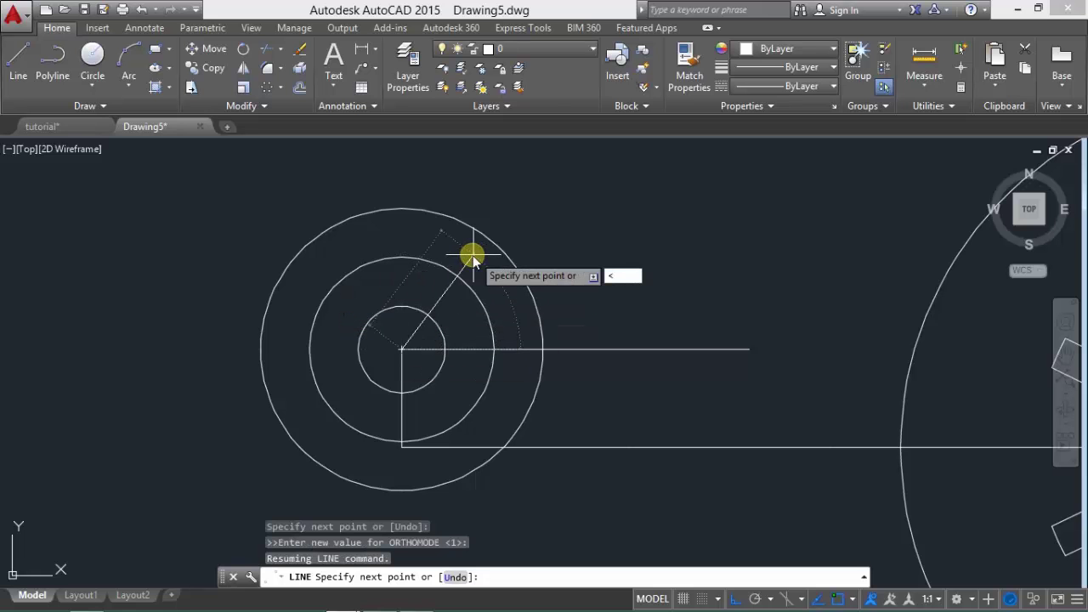
pyautogui.write('45')
pyautogui.press('Return')
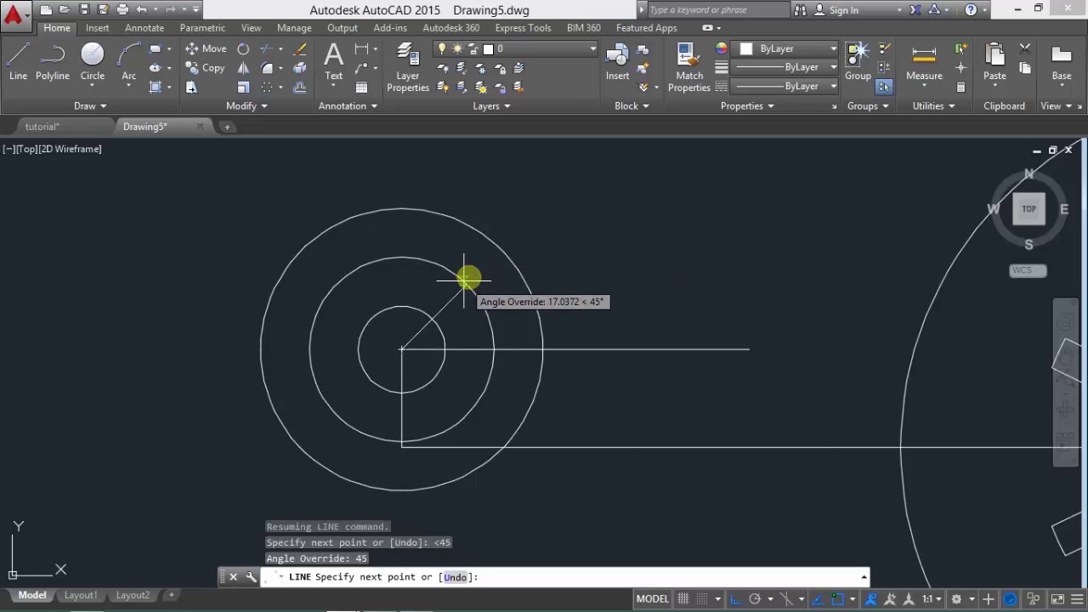
pyautogui.click(483, 270)
pyautogui.press('Return')
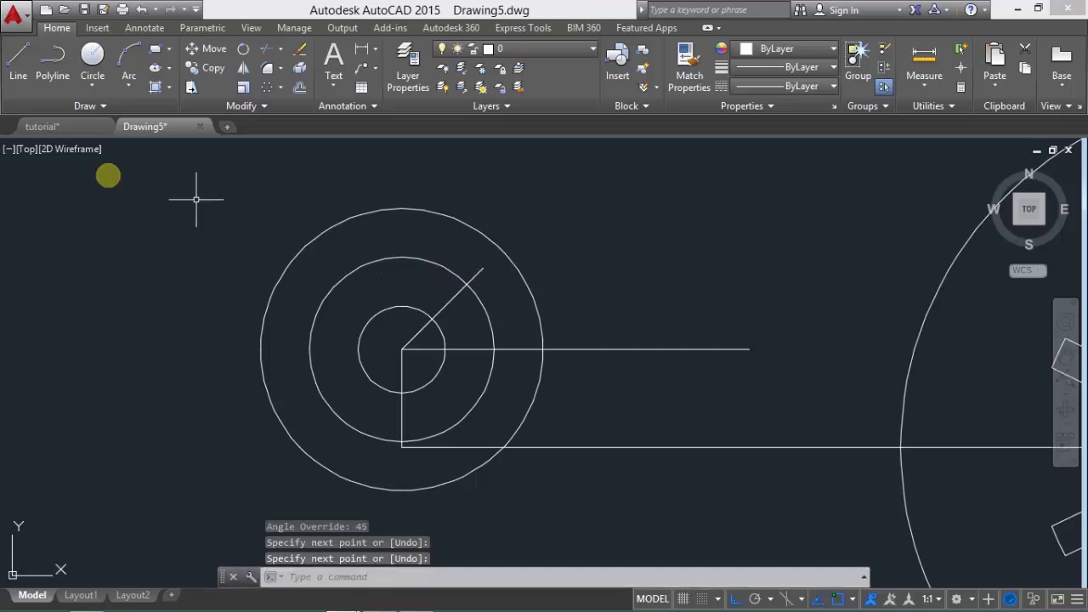
pyautogui.click(74, 126)
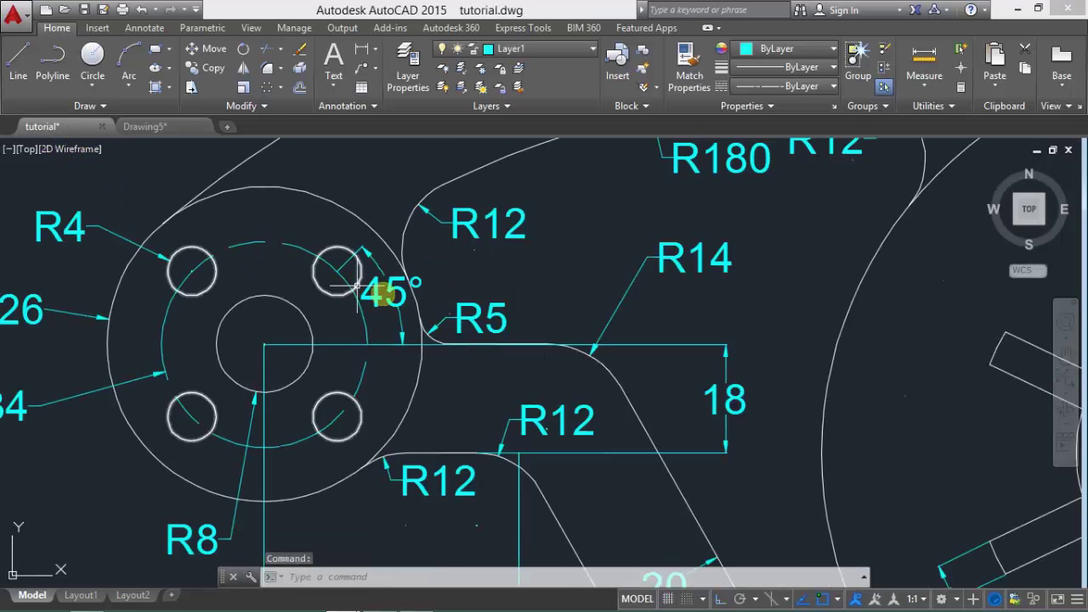
pyautogui.scroll(-2, 367, 305)
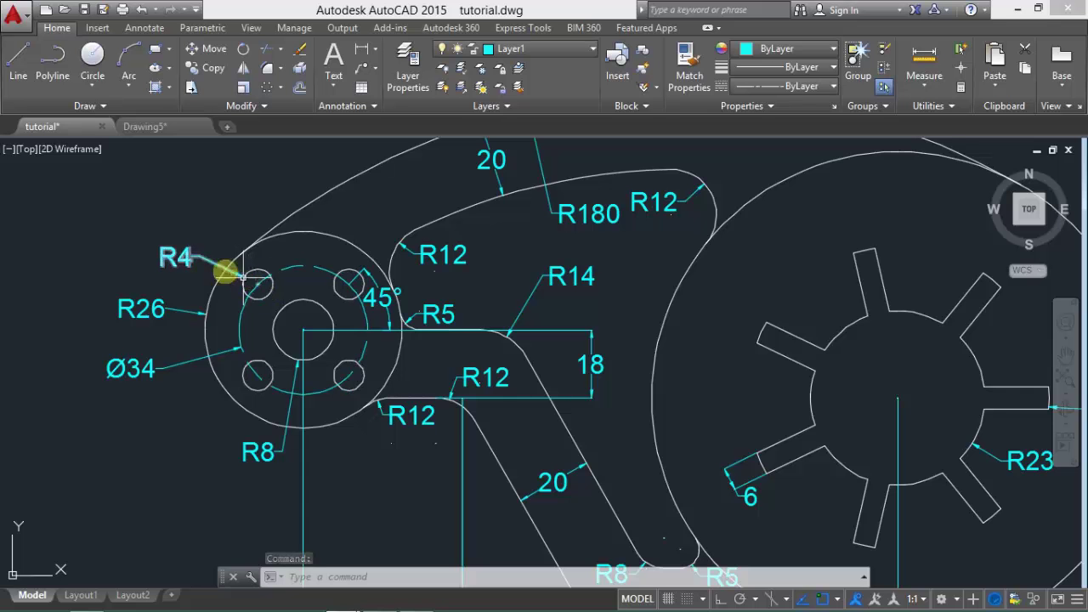
# - Draw an R4 bolt hole where the 45° line meets the Ø34 circle, then delete the 45° line
pyautogui.click(175, 128)
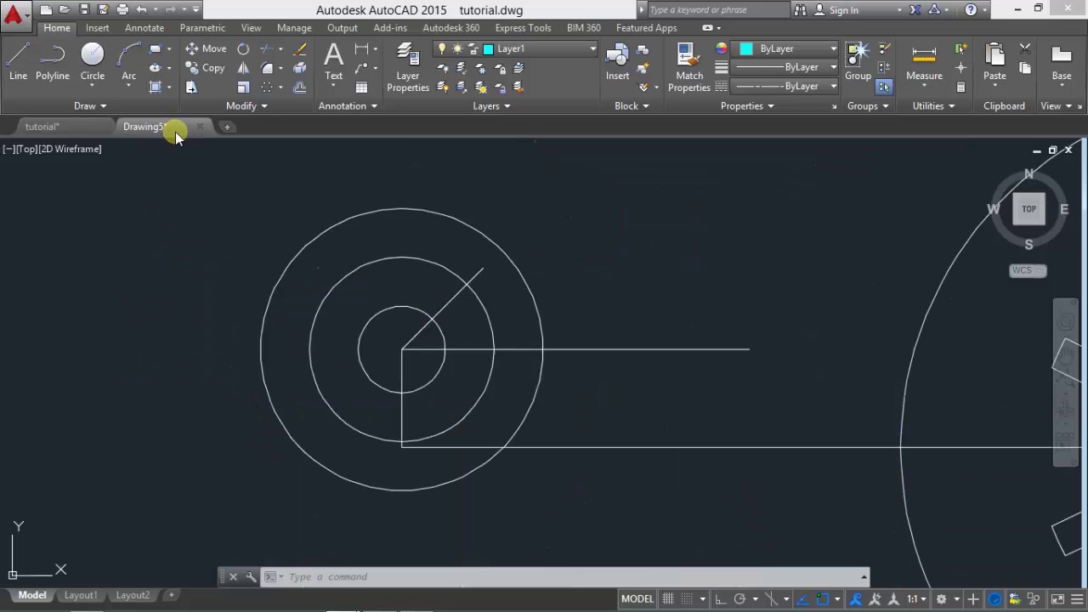
pyautogui.click(88, 75)
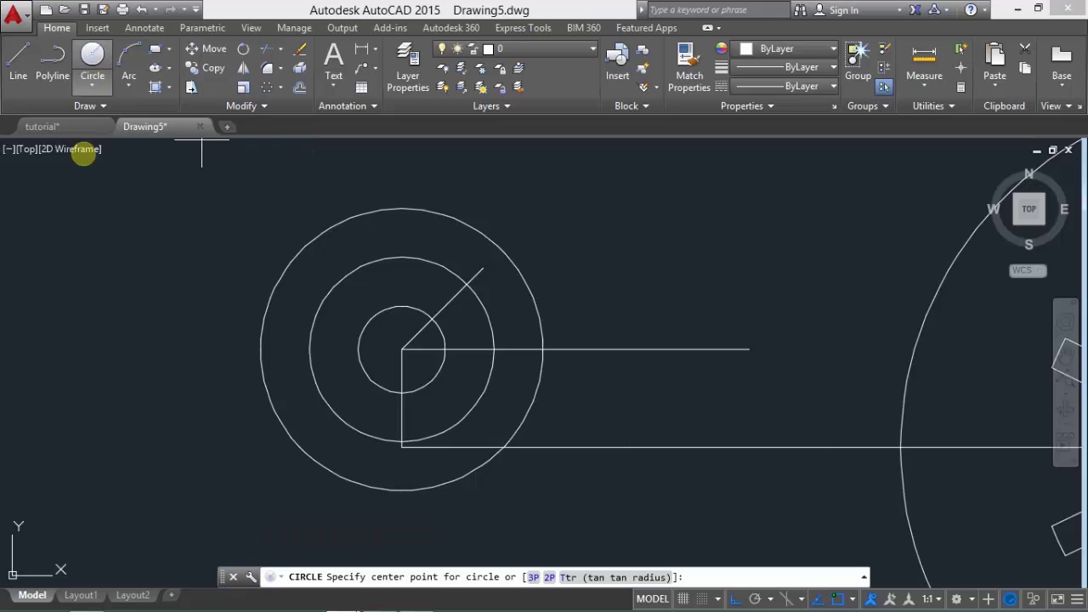
pyautogui.click(466, 283)
pyautogui.write('4')
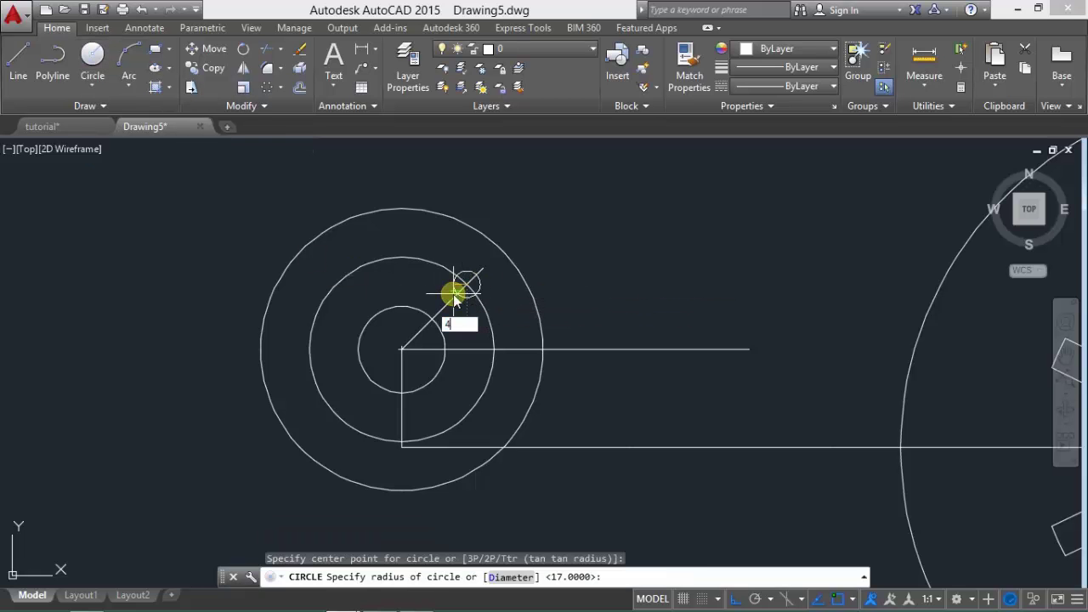
pyautogui.press('Return')
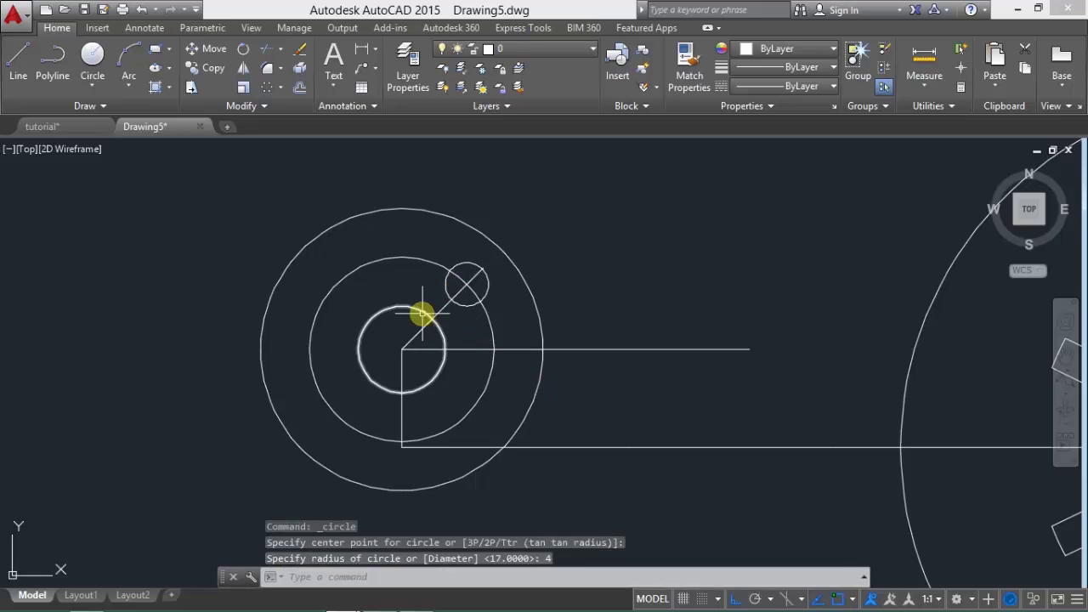
pyautogui.click(440, 312)
pyautogui.press('Delete')
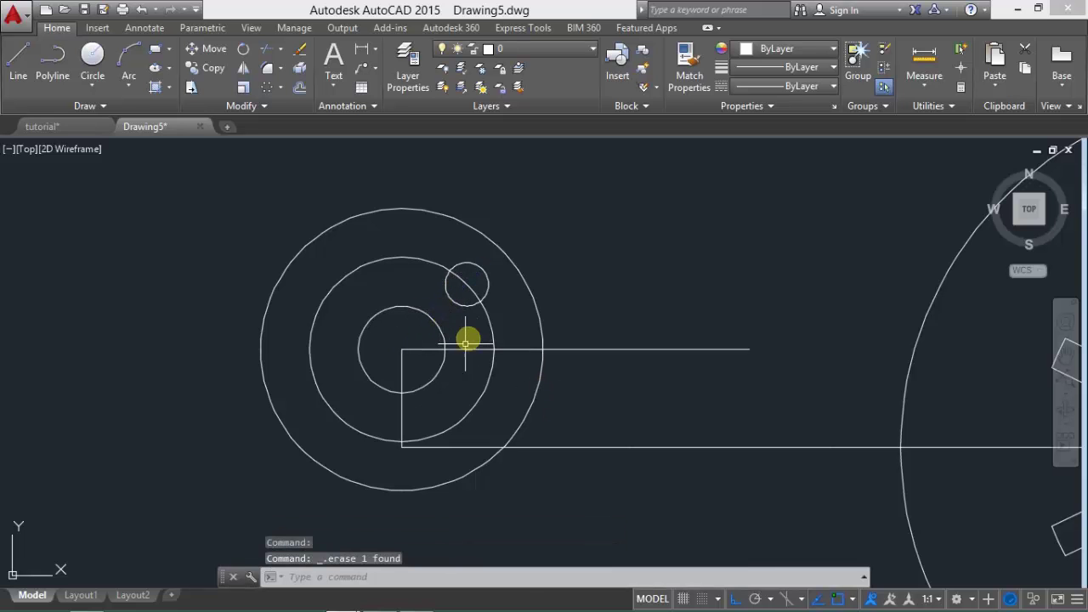
# - Polar-array the bolt hole about the hub centre into 4 items
pyautogui.click(270, 88)
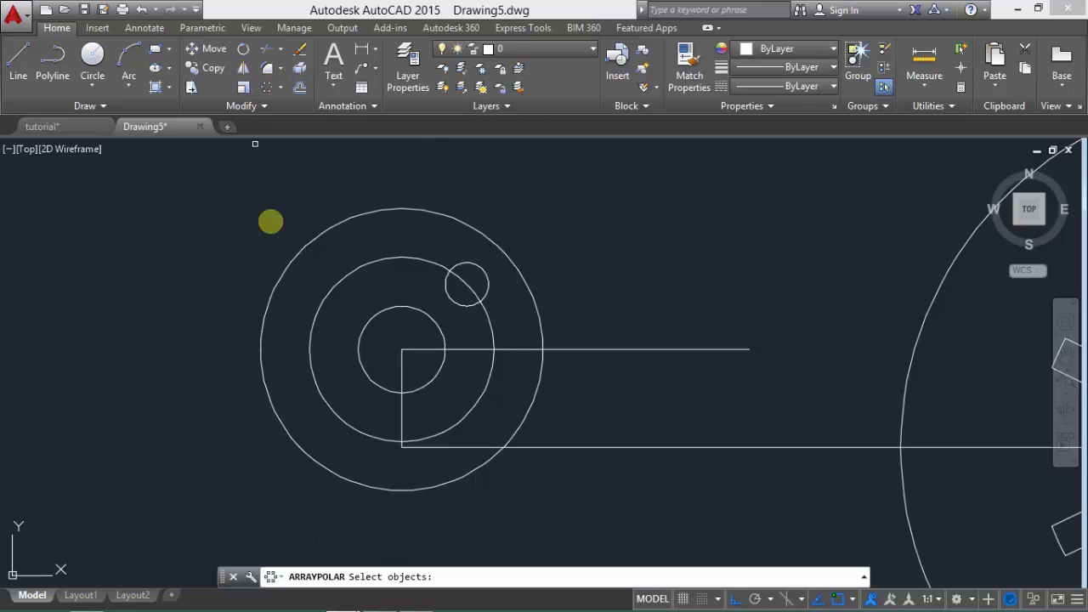
pyautogui.click(463, 307)
pyautogui.press('Return')
pyautogui.click(402, 349)
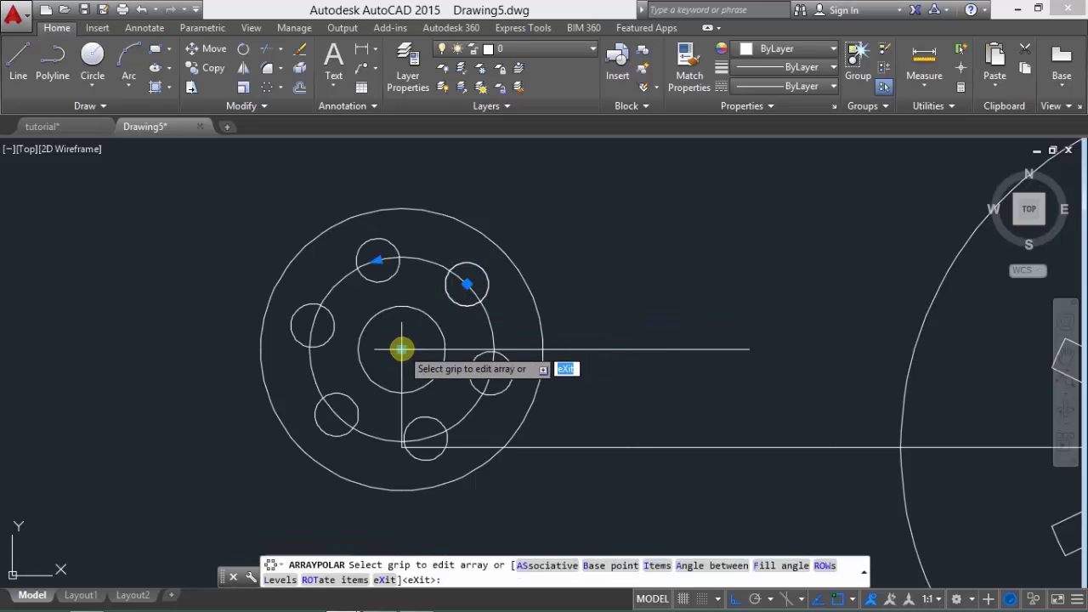
pyautogui.click(656, 565)
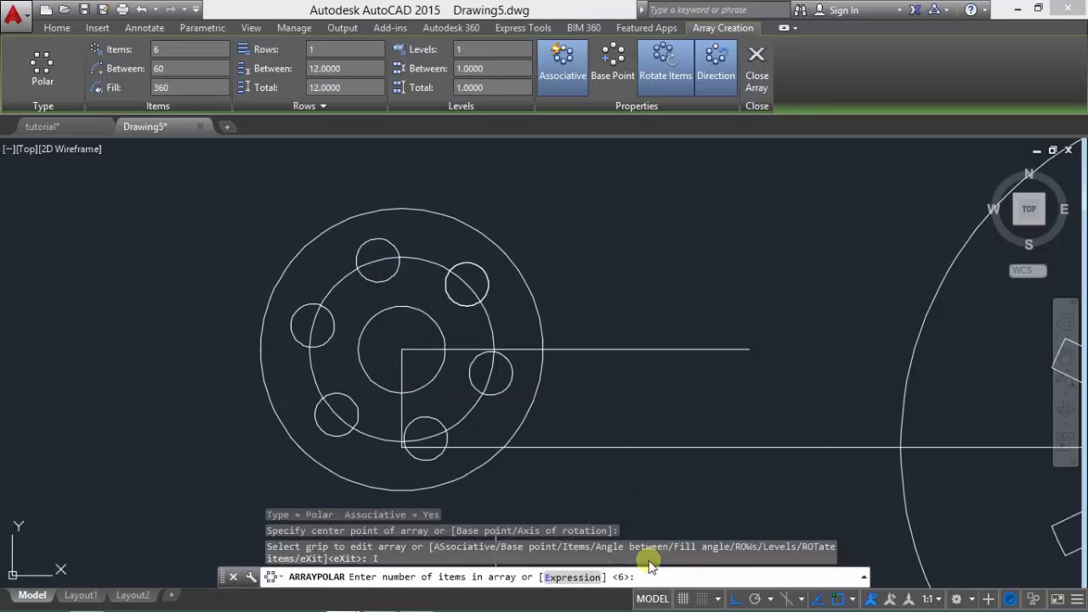
pyautogui.write('4')
pyautogui.press('Return')
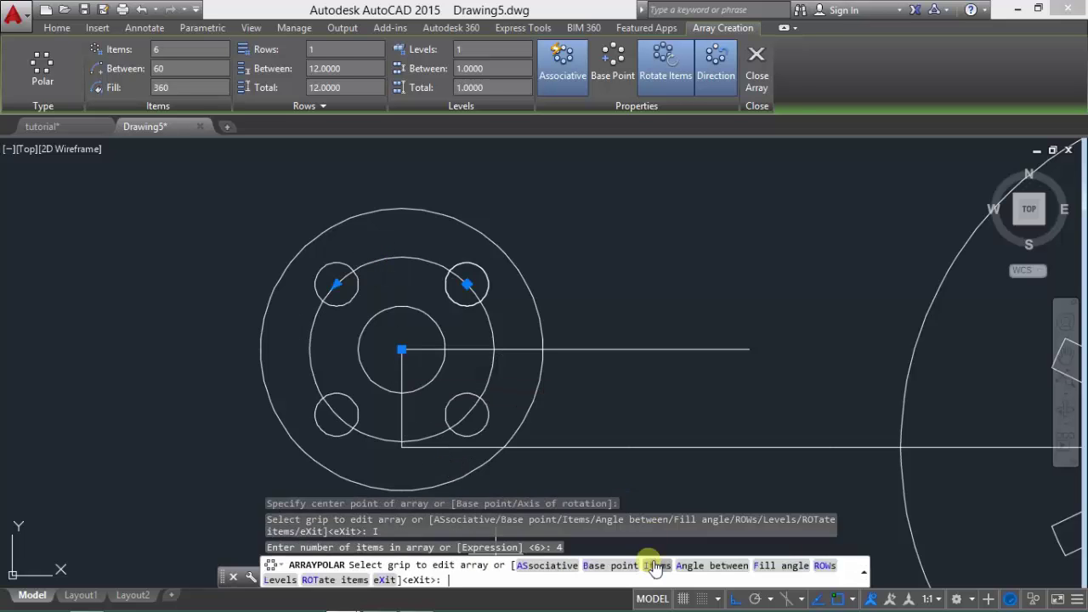
pyautogui.press('Return')
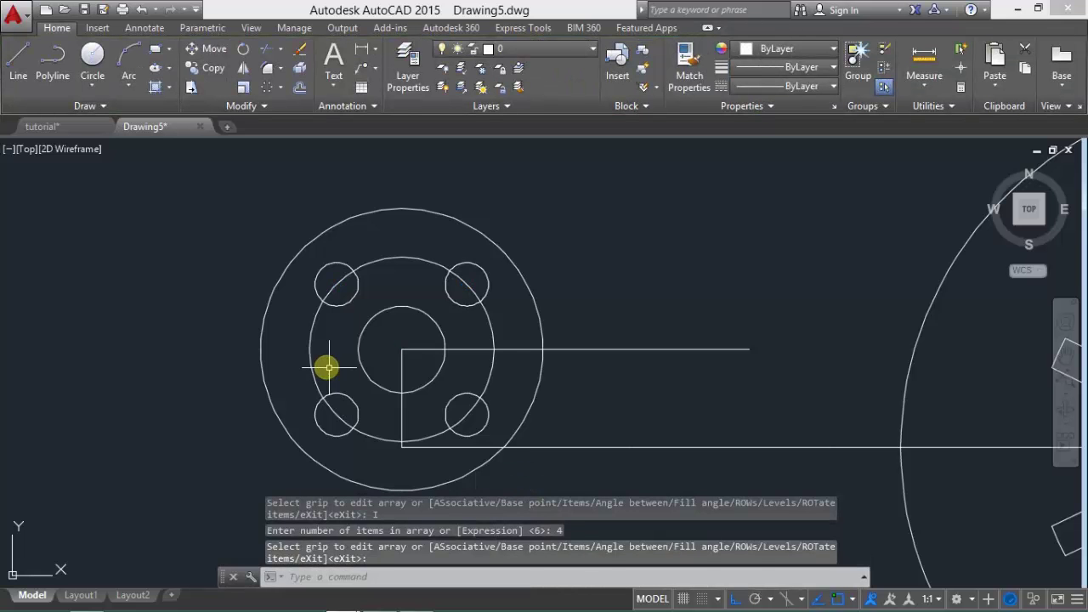
# - Erase the Ø34 construction circle and bring the large wheel into view
pyautogui.click(311, 357)
pyautogui.press('Delete')
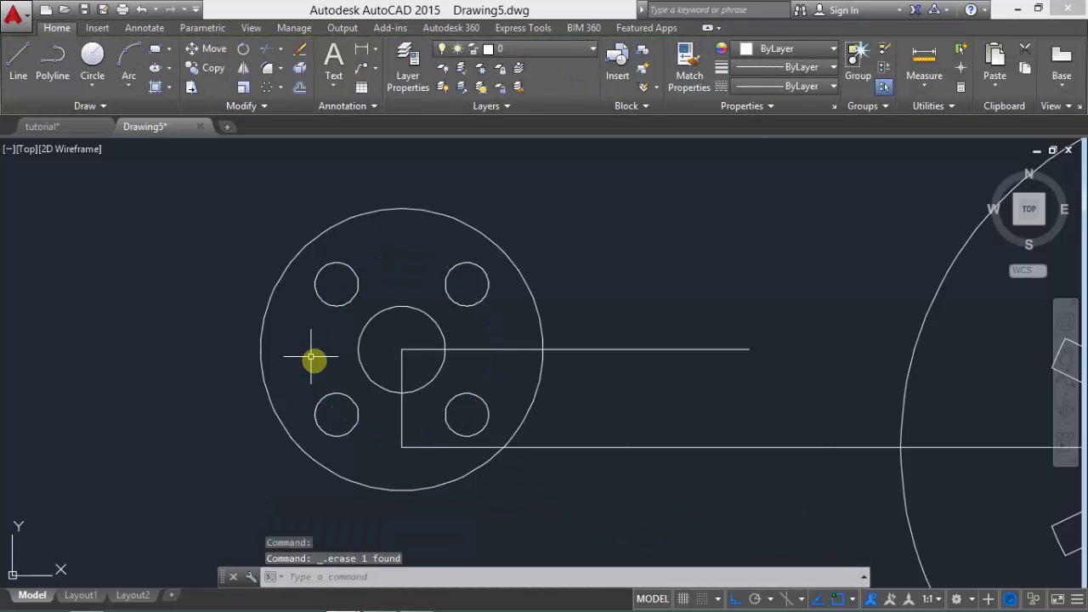
pyautogui.scroll(-2, 315, 361)
pyautogui.moveTo(316, 360); pyautogui.dragTo(333, 303, button='middle')
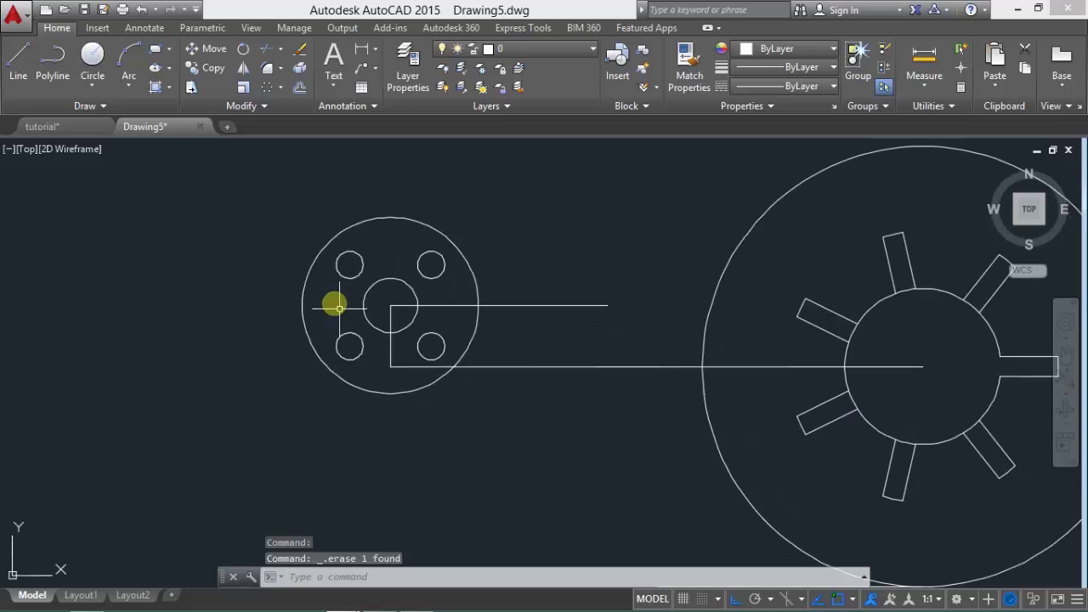
# - Examine the whole part in the tutorial reference drawing
pyautogui.click(43, 126)
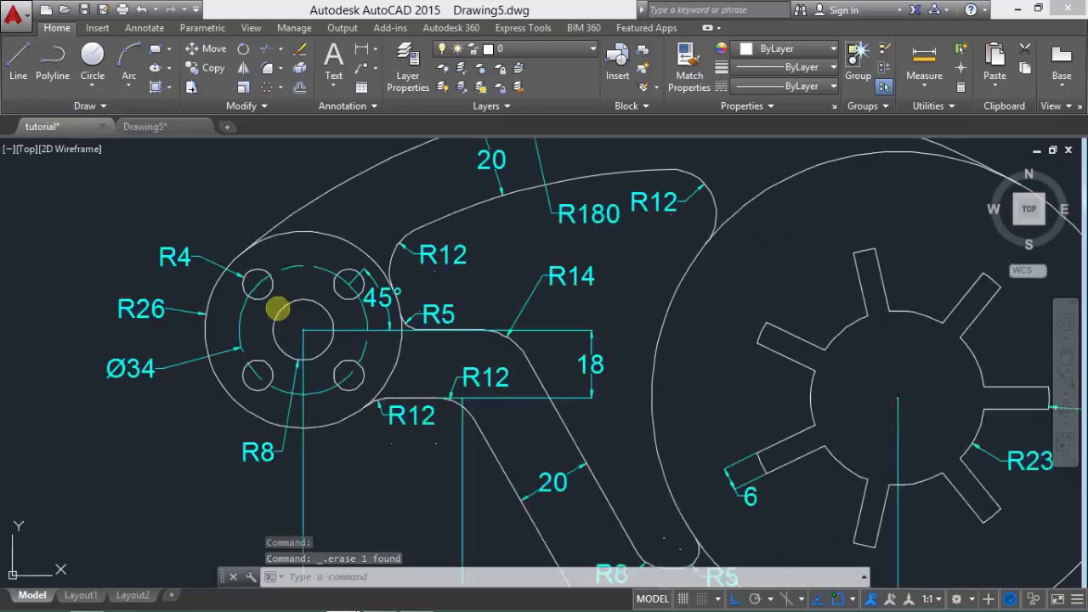
pyautogui.click(252, 388)
pyautogui.scroll(-3, 360, 417)
pyautogui.moveTo(388, 413); pyautogui.dragTo(396, 371, button='middle')
pyautogui.scroll(-1, 425, 377)
pyautogui.scroll(2, 425, 378)
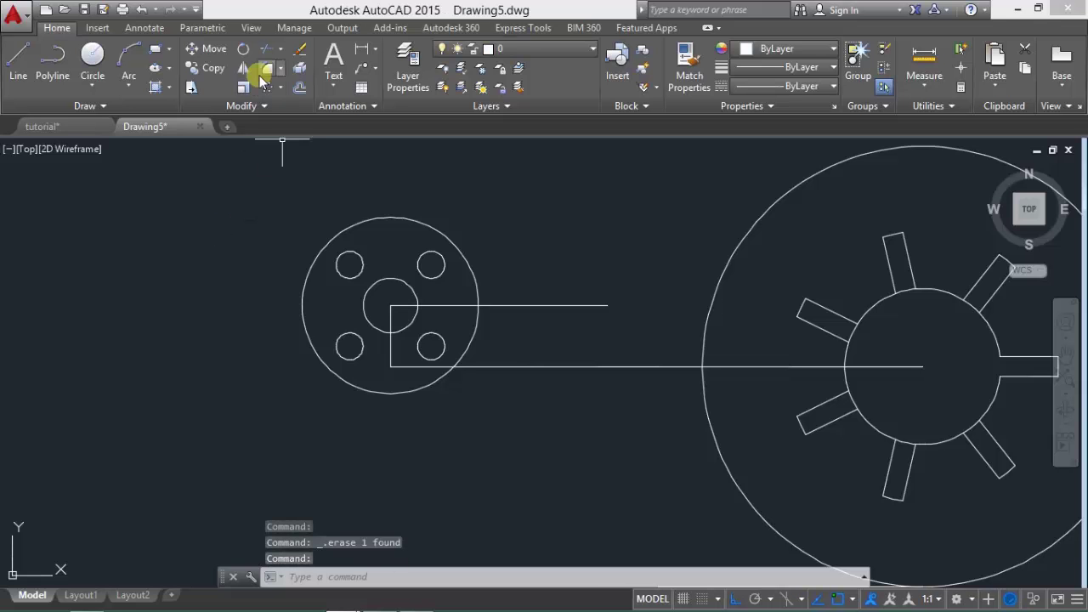
# - Draw a Tan, Tan, Radius circle of radius 180 touching the wheel and hub circles
pyautogui.click(102, 79)
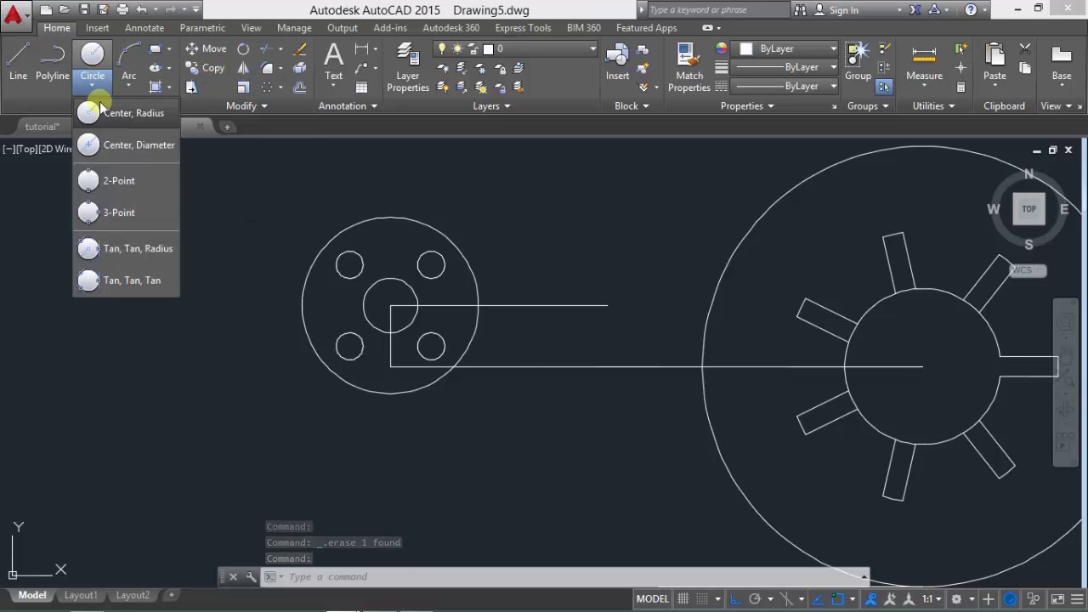
pyautogui.click(145, 249)
pyautogui.scroll(-2, 530, 260)
pyautogui.moveTo(530, 260); pyautogui.dragTo(360, 279, button='middle')
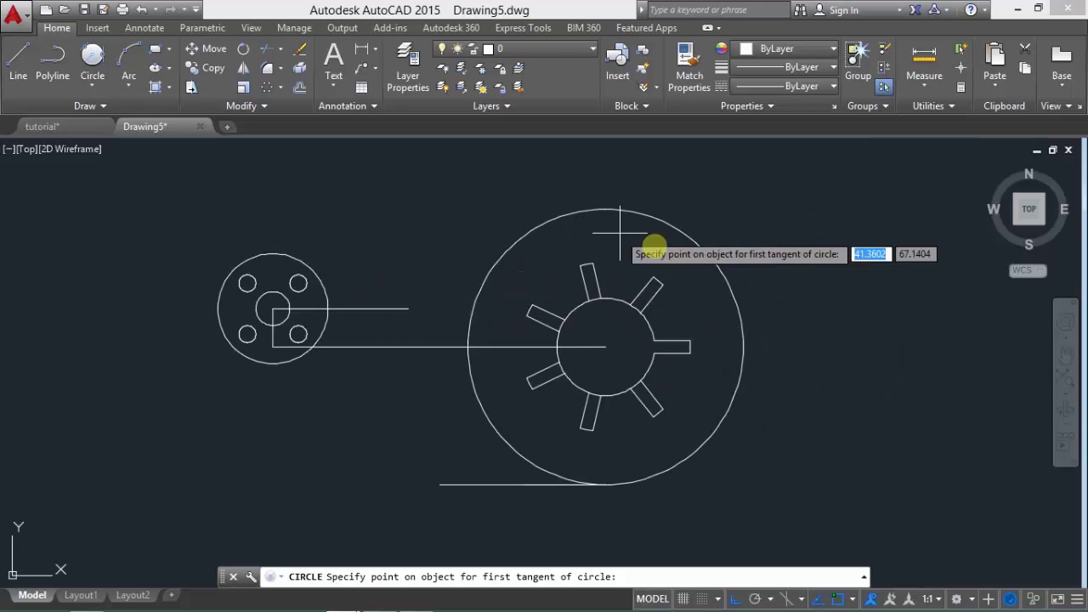
pyautogui.click(703, 247)
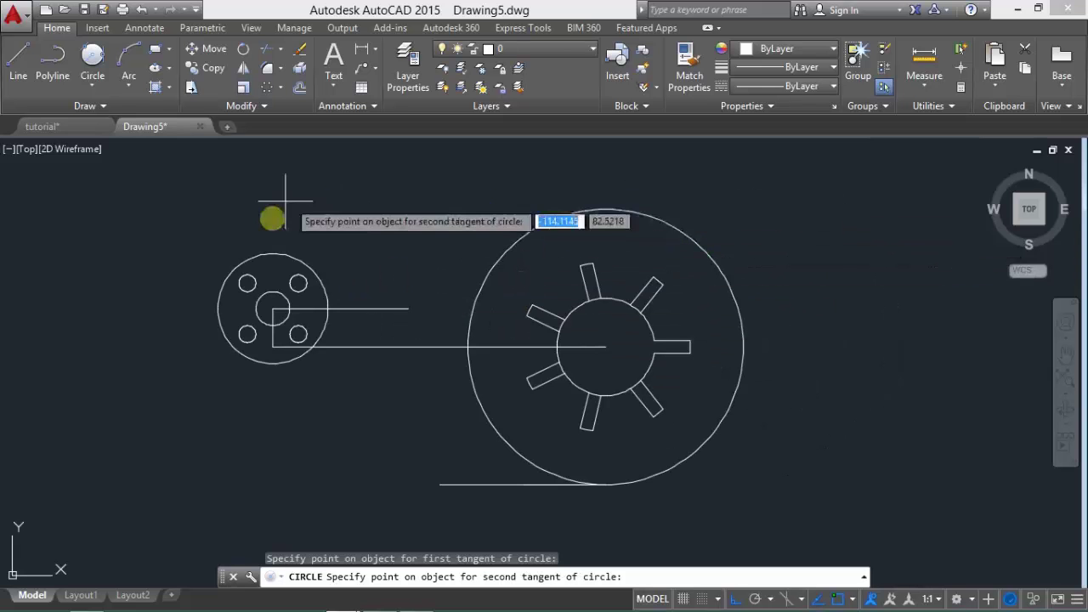
pyautogui.click(222, 273)
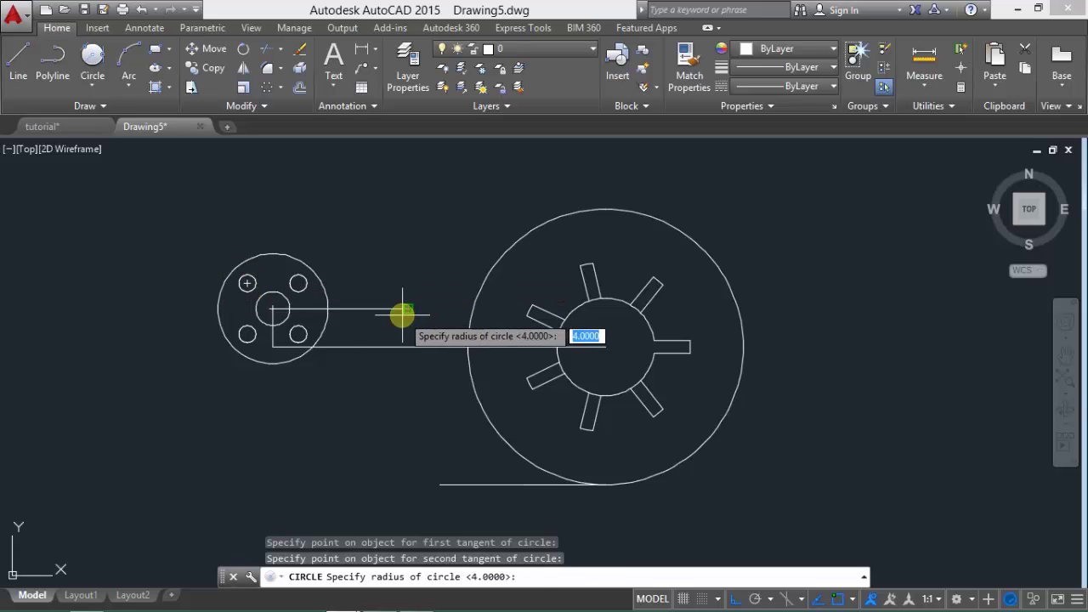
pyautogui.press('Return')
pyautogui.scroll(-2, 442, 259)
pyautogui.moveTo(439, 263); pyautogui.dragTo(491, 238, button='middle')
pyautogui.scroll(-2, 493, 228)
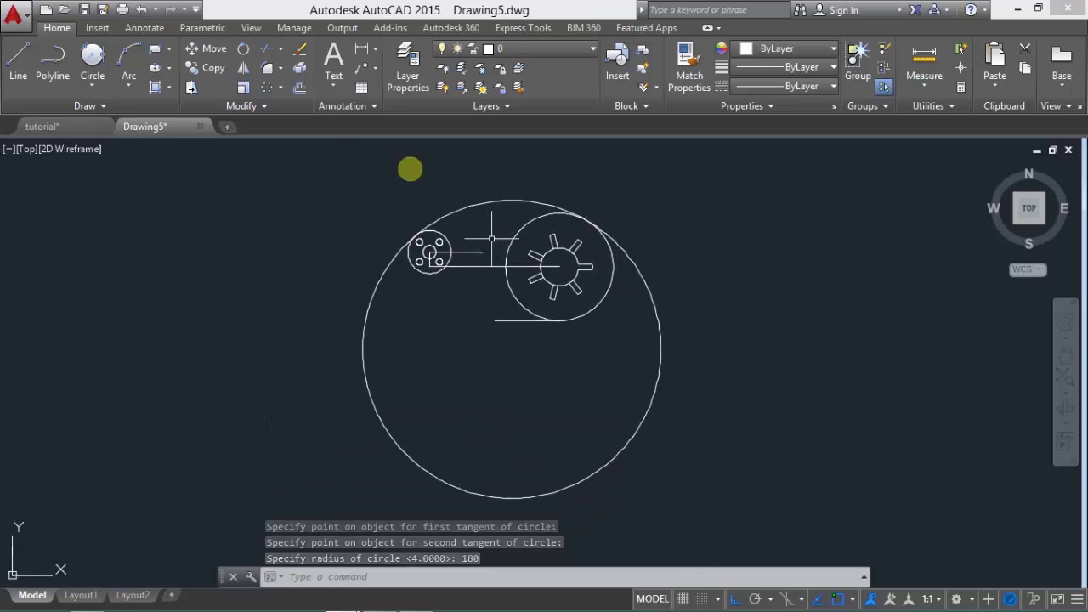
pyautogui.click(265, 53)
# - Trim away the R180 circle's lower arc, keeping the upper arc between hub and wheel
pyautogui.press('Return')
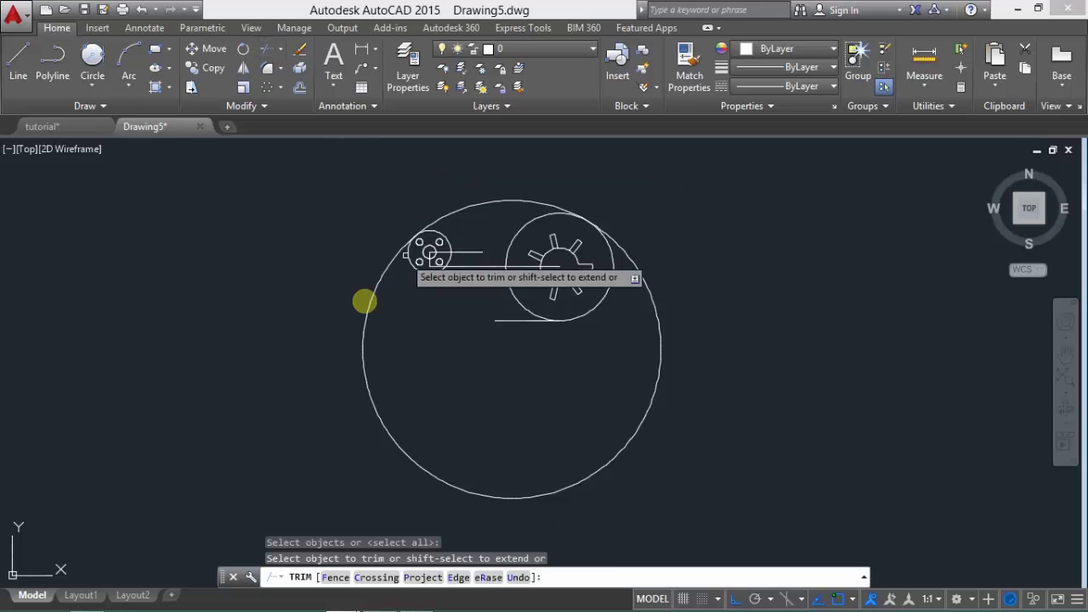
pyautogui.click(357, 309)
pyautogui.click(347, 310)
pyautogui.press('Escape')
pyautogui.scroll(4, 470, 231)
pyautogui.moveTo(470, 230); pyautogui.dragTo(468, 357, button='middle')
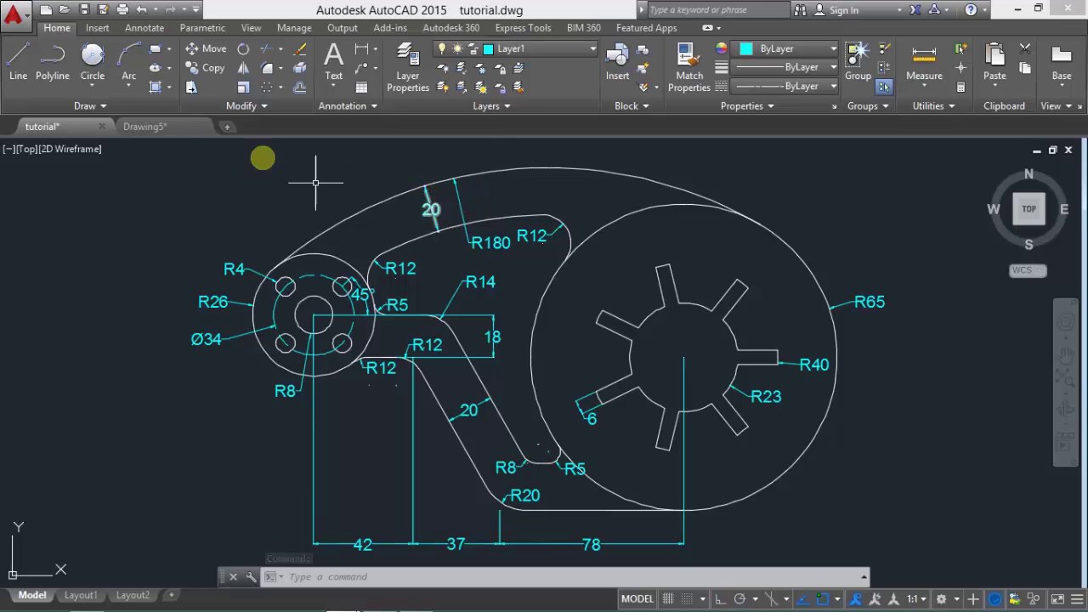
pyautogui.click(180, 132)
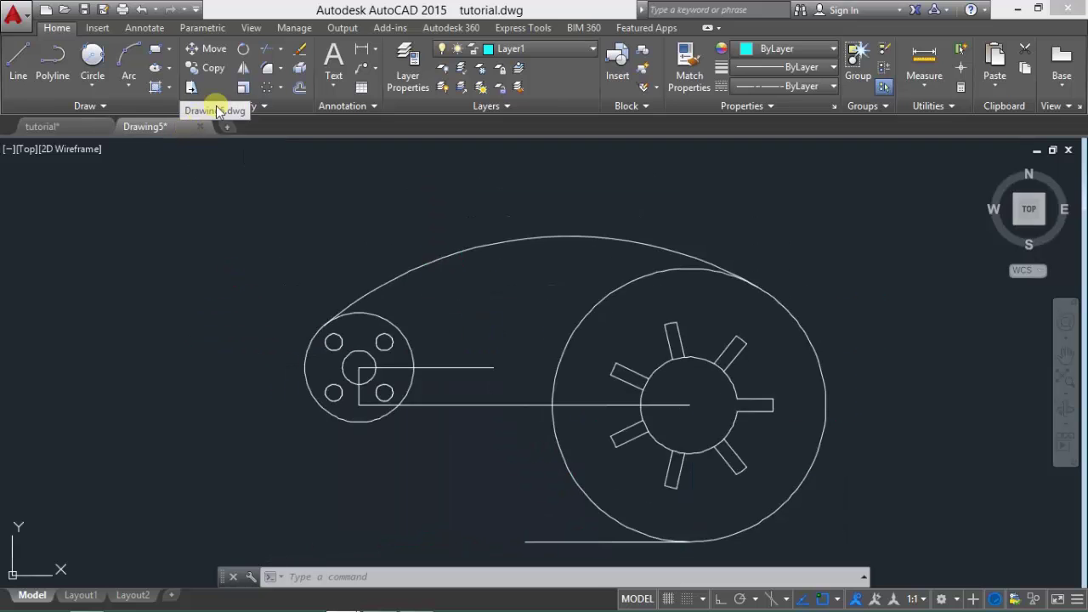
pyautogui.click(300, 89)
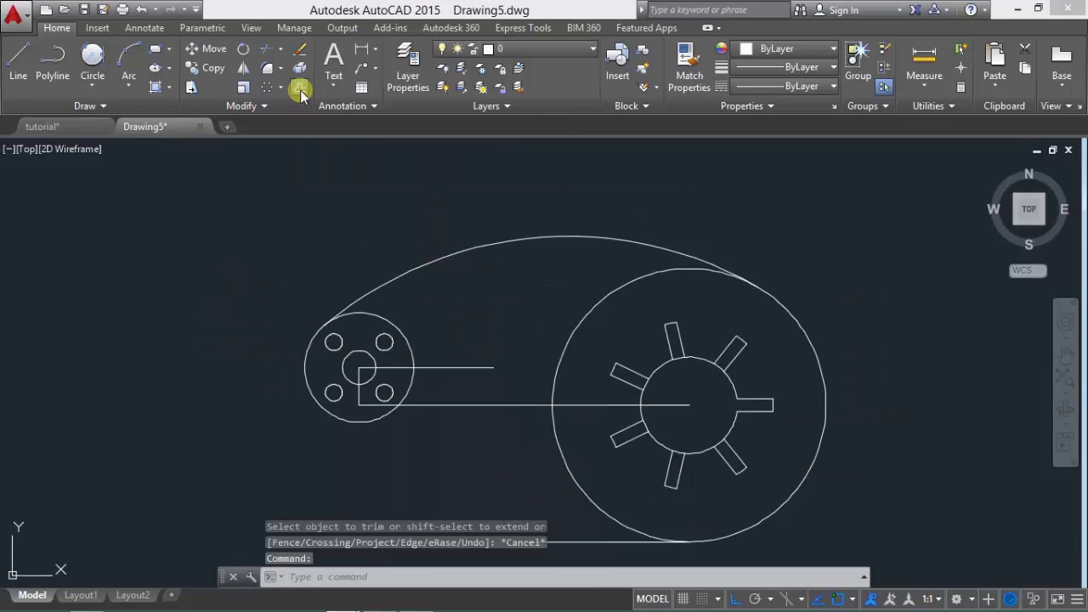
pyautogui.write('20')
# - Offset the upper R180 arc 20 units to its inner side
pyautogui.press('Return')
pyautogui.click(501, 248)
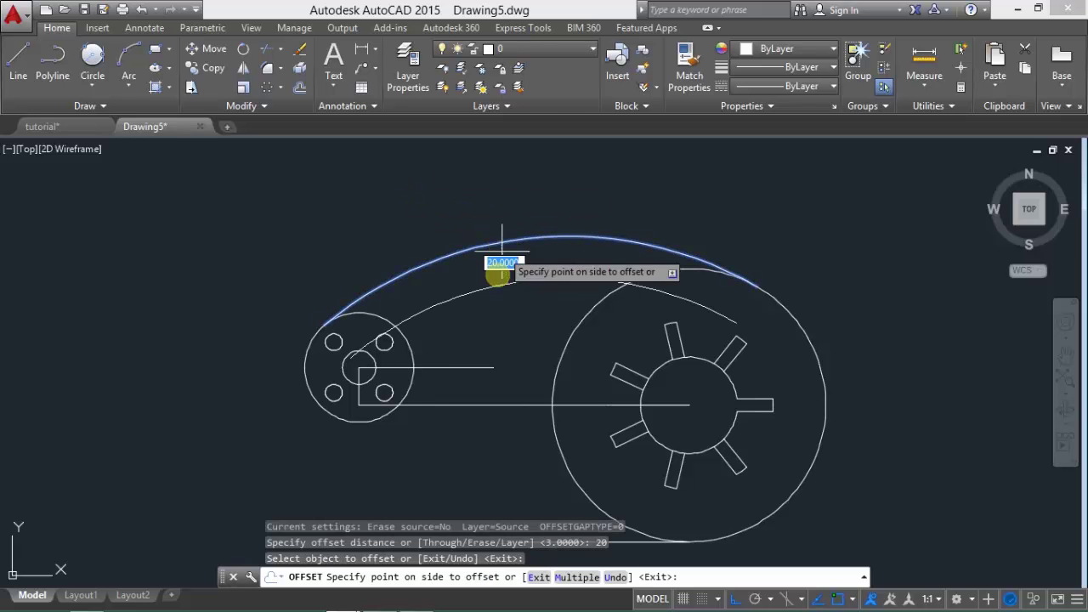
pyautogui.click(498, 298)
pyautogui.press('Return')
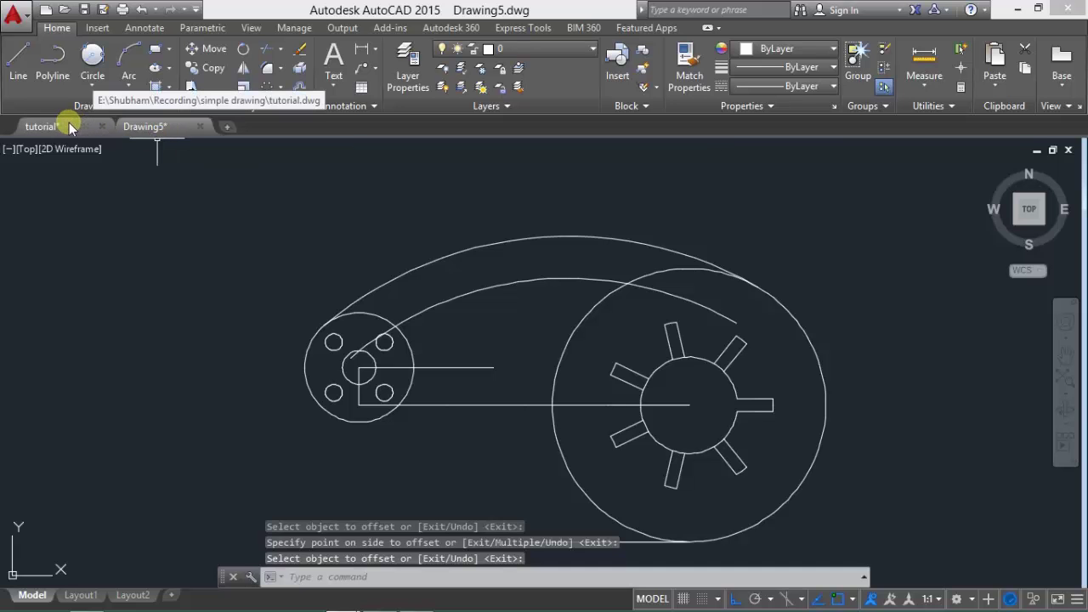
pyautogui.click(68, 121)
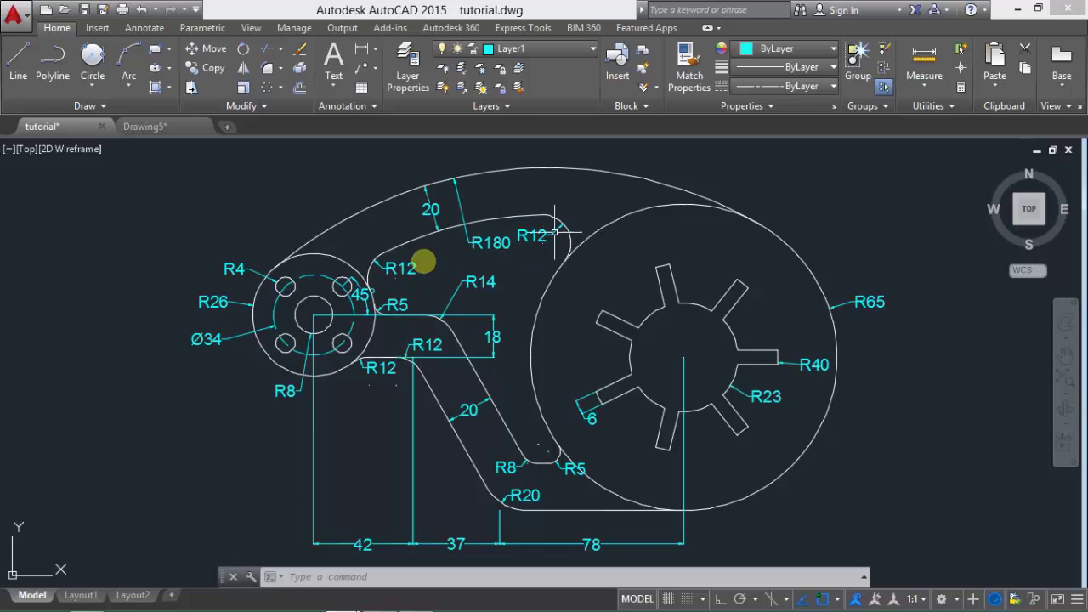
pyautogui.click(159, 128)
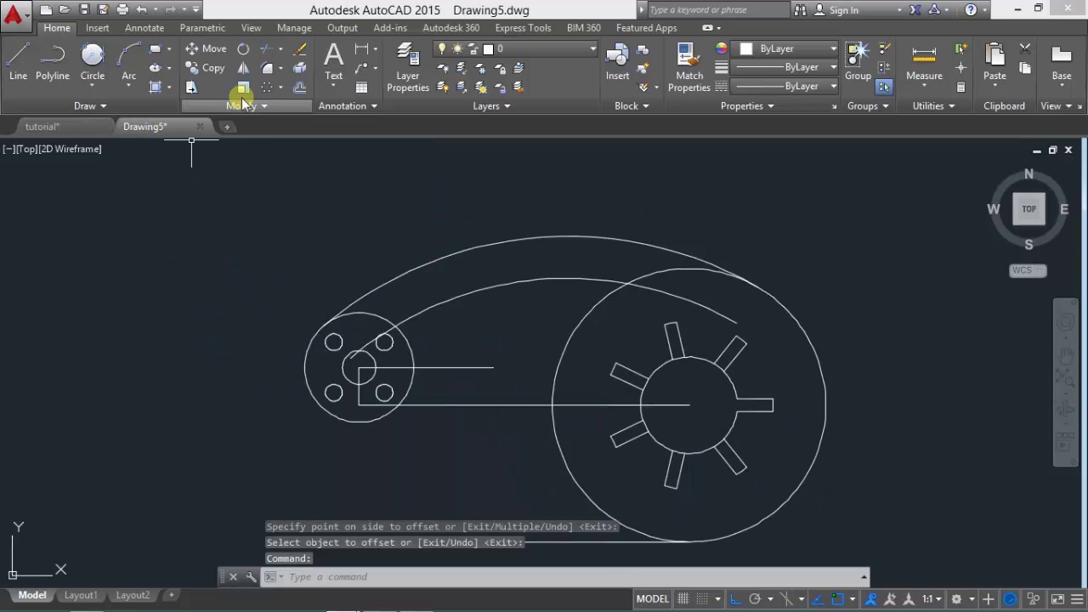
# - Fillet both ends of the inner arc into the wheel and hub circles with radius 12
pyautogui.click(271, 73)
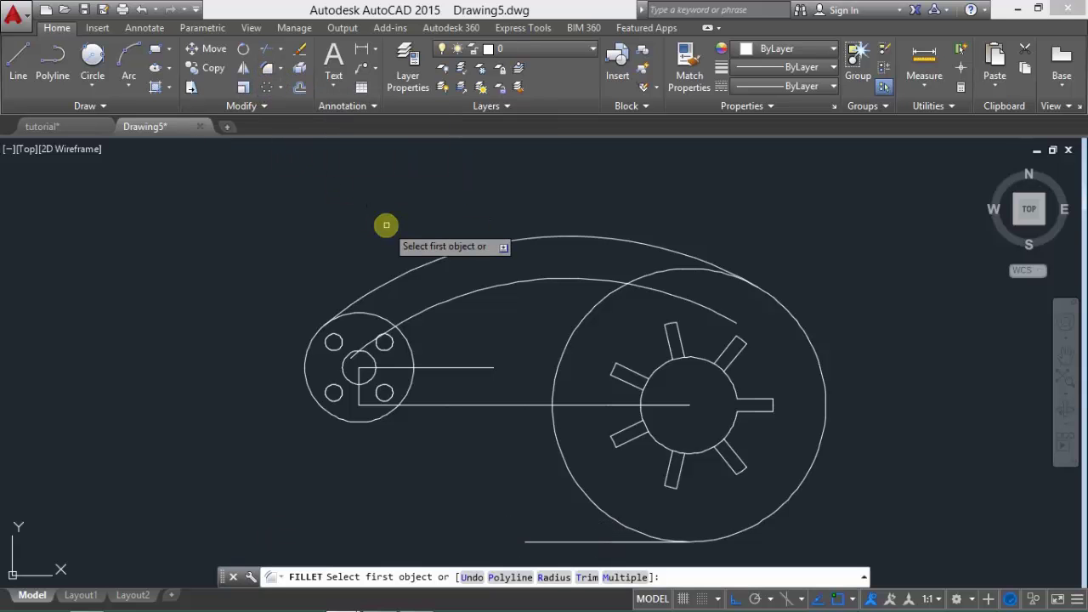
pyautogui.write('r')
pyautogui.press('Return')
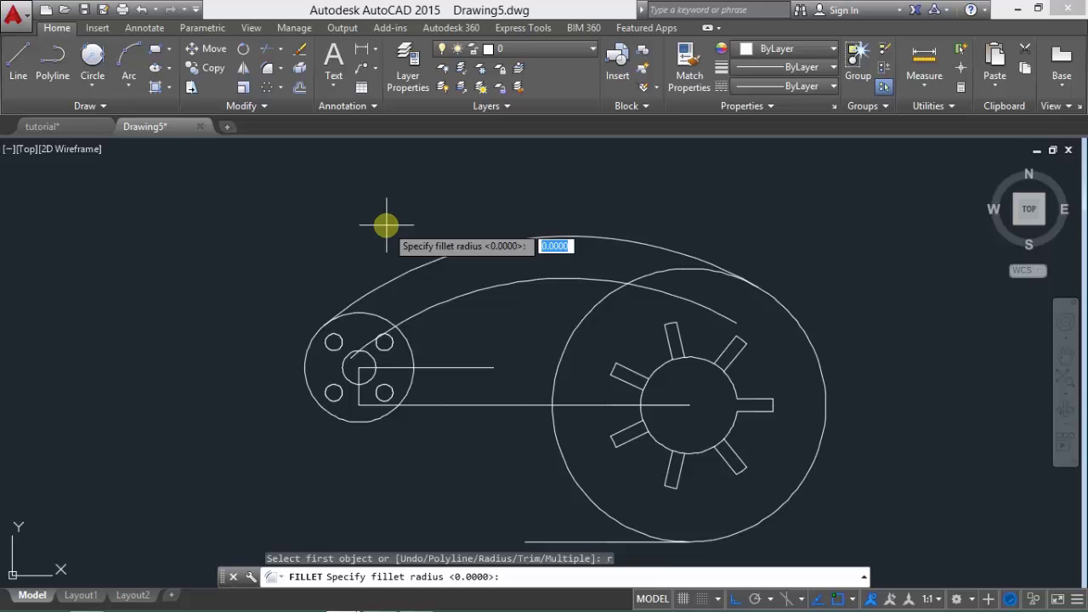
pyautogui.write('12')
pyautogui.press('Return')
pyautogui.click(597, 279)
pyautogui.click(600, 295)
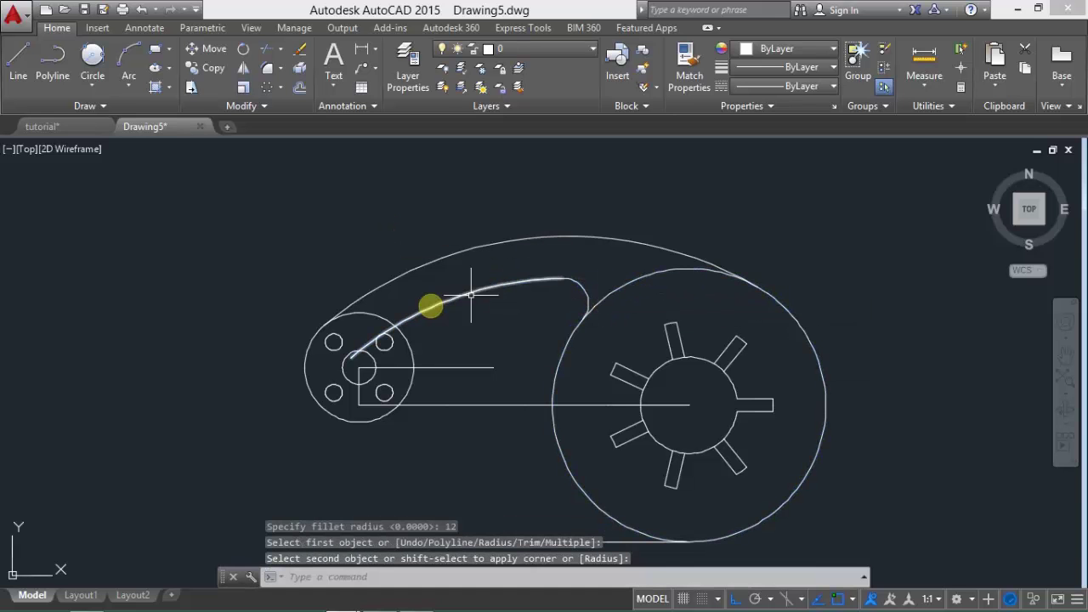
pyautogui.press('Return')
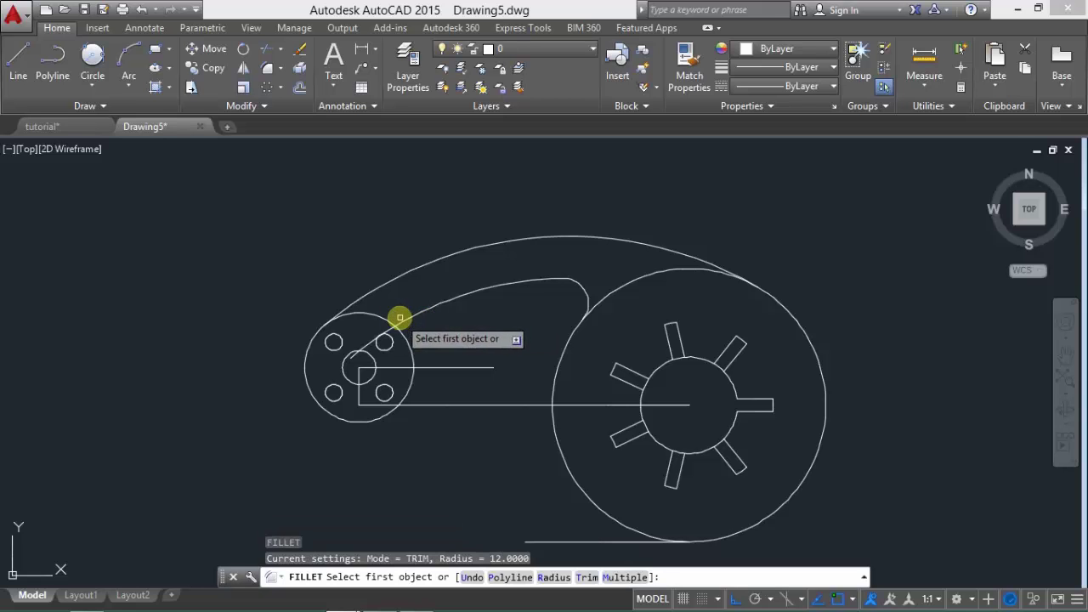
pyautogui.click(404, 320)
pyautogui.click(407, 338)
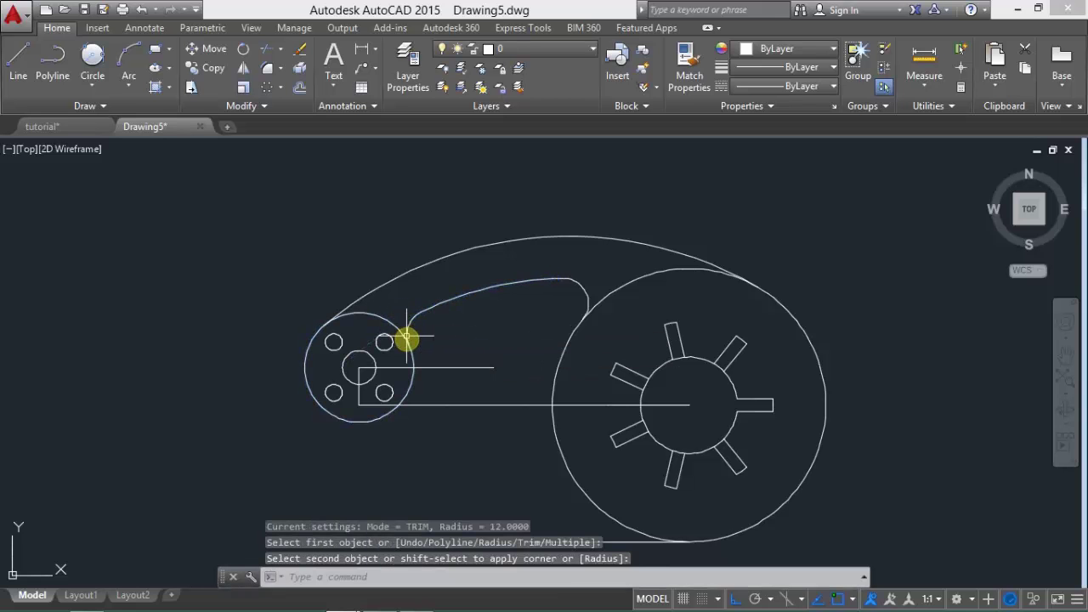
pyautogui.moveTo(468, 341); pyautogui.dragTo(493, 318, button='middle')
pyautogui.click(449, 300)
pyautogui.click(94, 127)
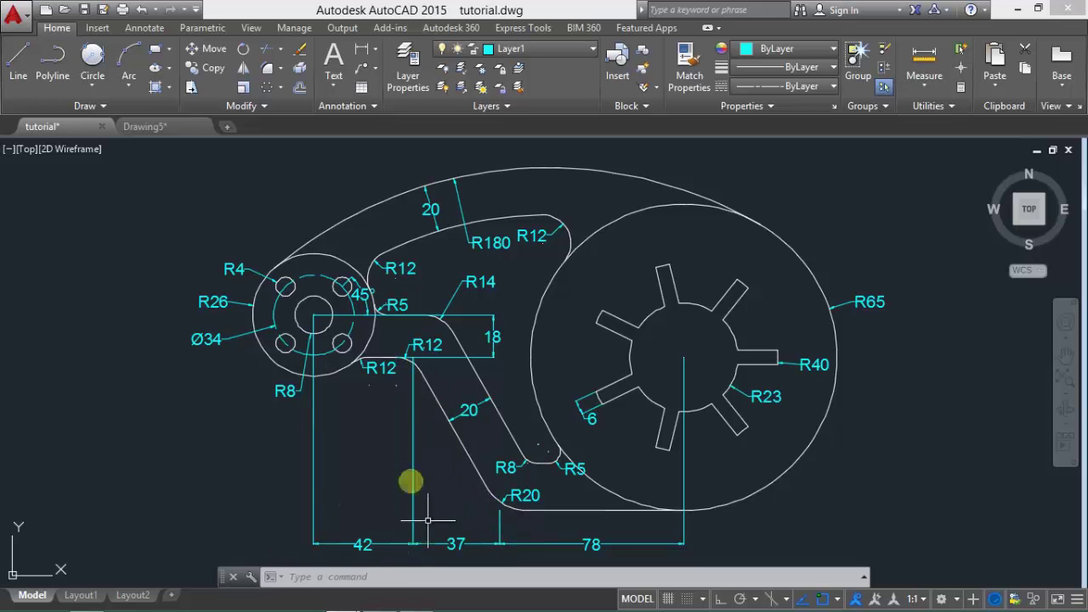
# - Draw a slanted line from the horizontal line's endpoint down to the bottom line
pyautogui.click(160, 129)
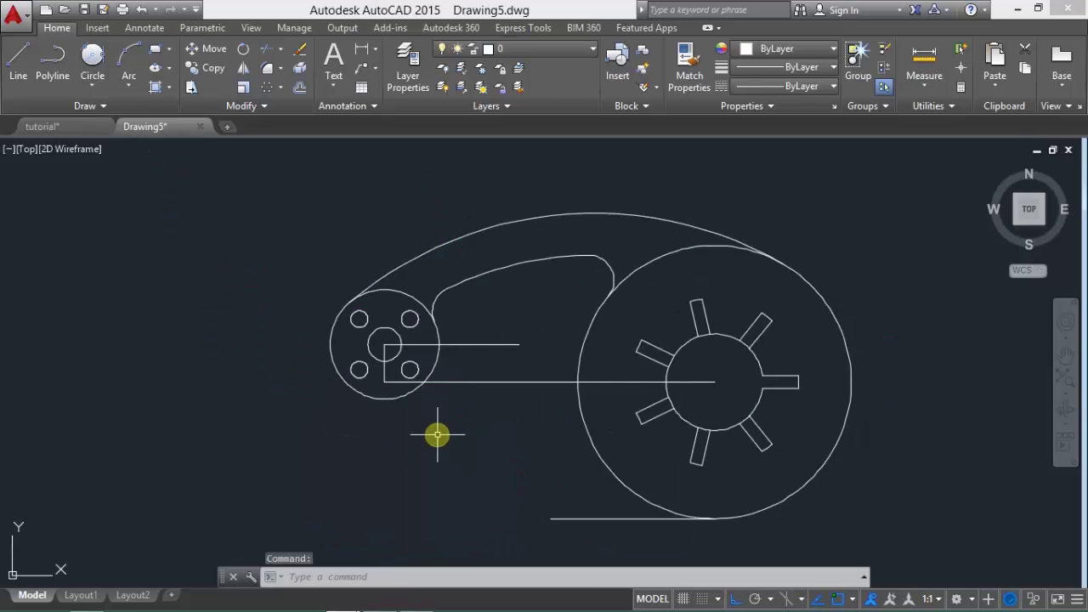
pyautogui.moveTo(438, 434); pyautogui.dragTo(394, 372, button='middle')
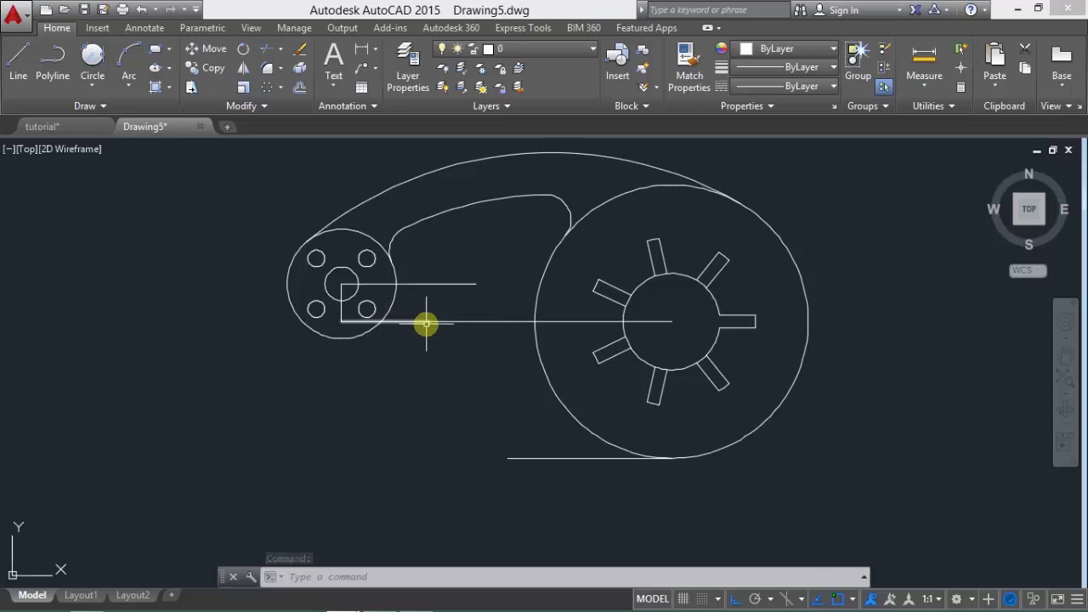
pyautogui.scroll(4, 421, 321)
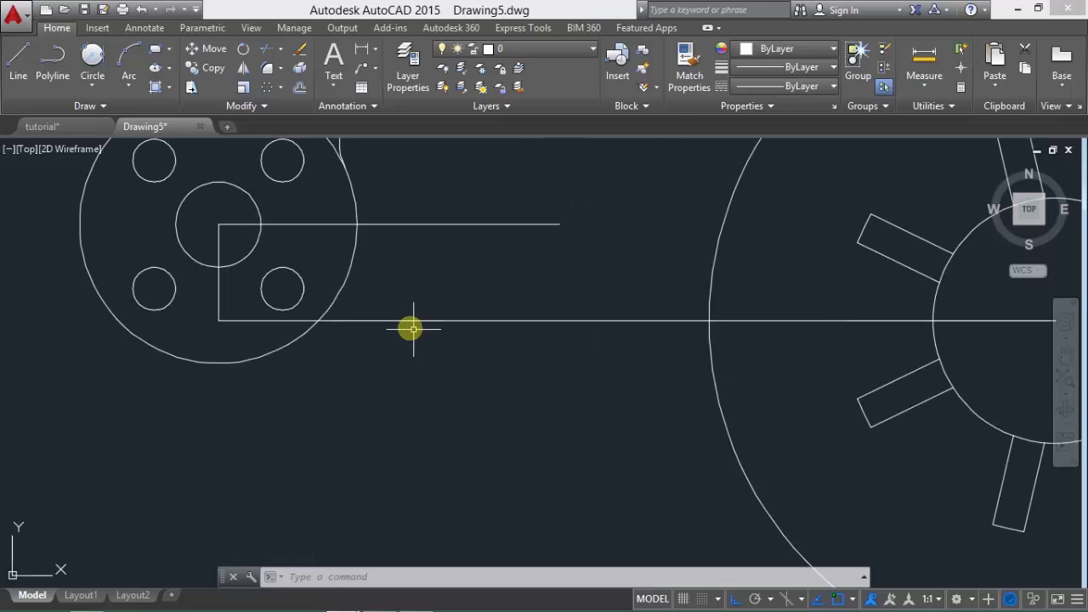
pyautogui.click(18, 64)
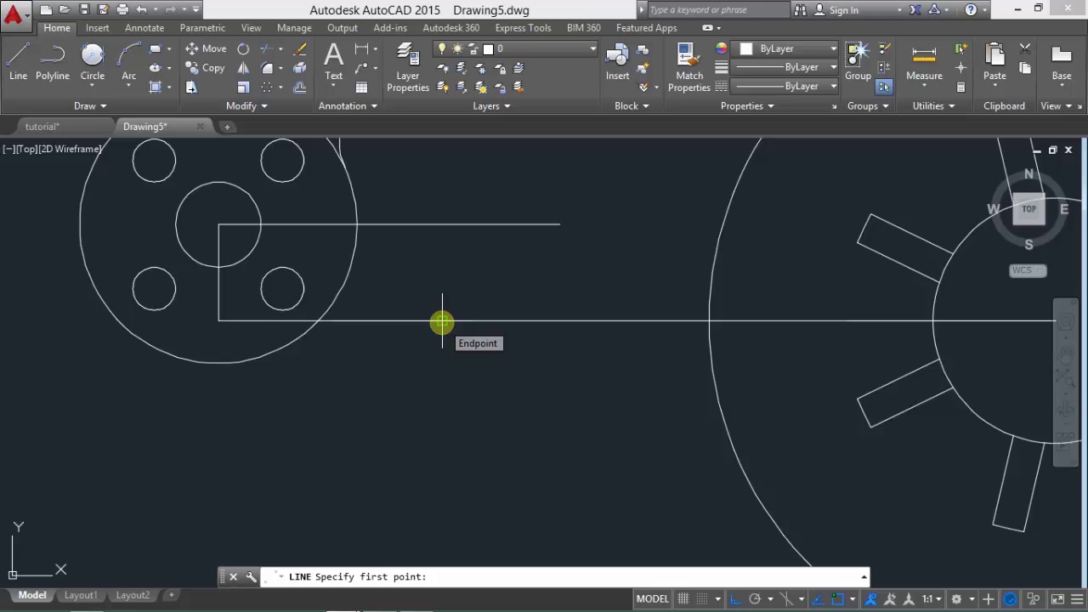
pyautogui.click(442, 322)
pyautogui.scroll(-4, 456, 425)
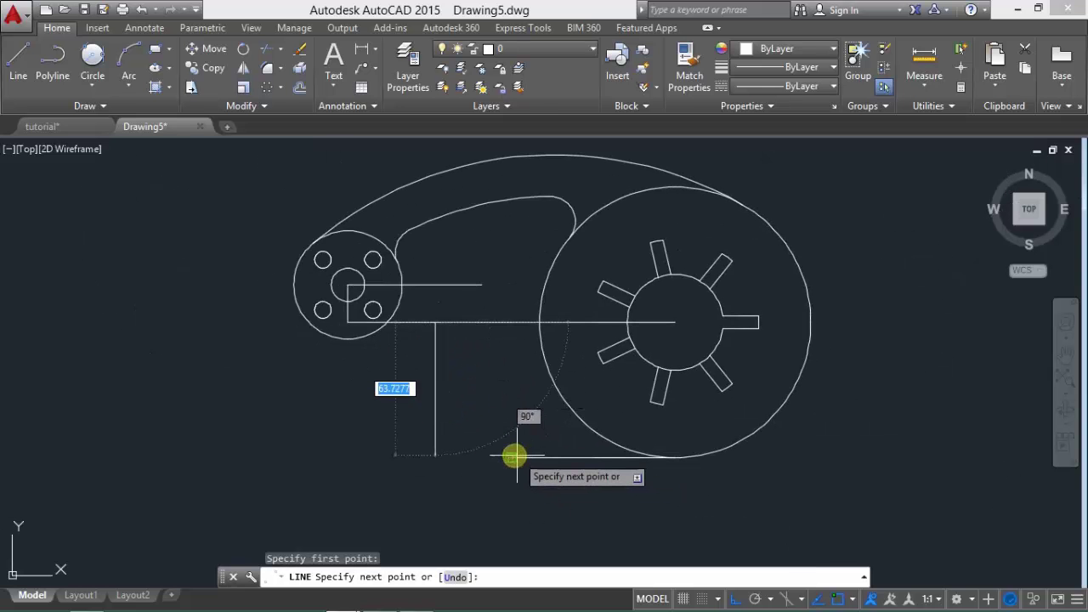
pyautogui.click(513, 456)
pyautogui.press('Return')
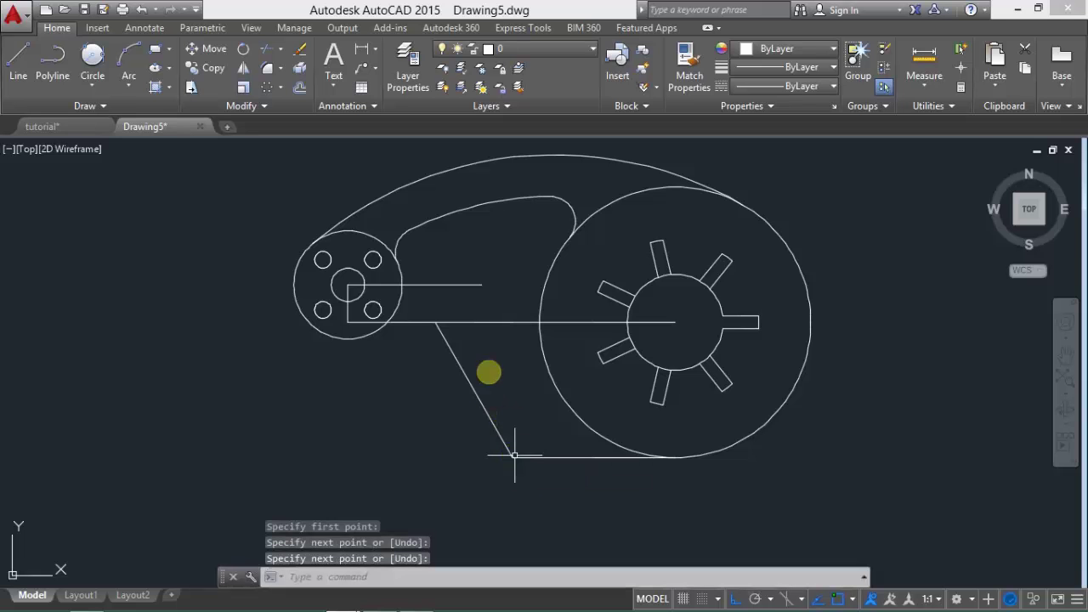
pyautogui.scroll(2, 441, 399)
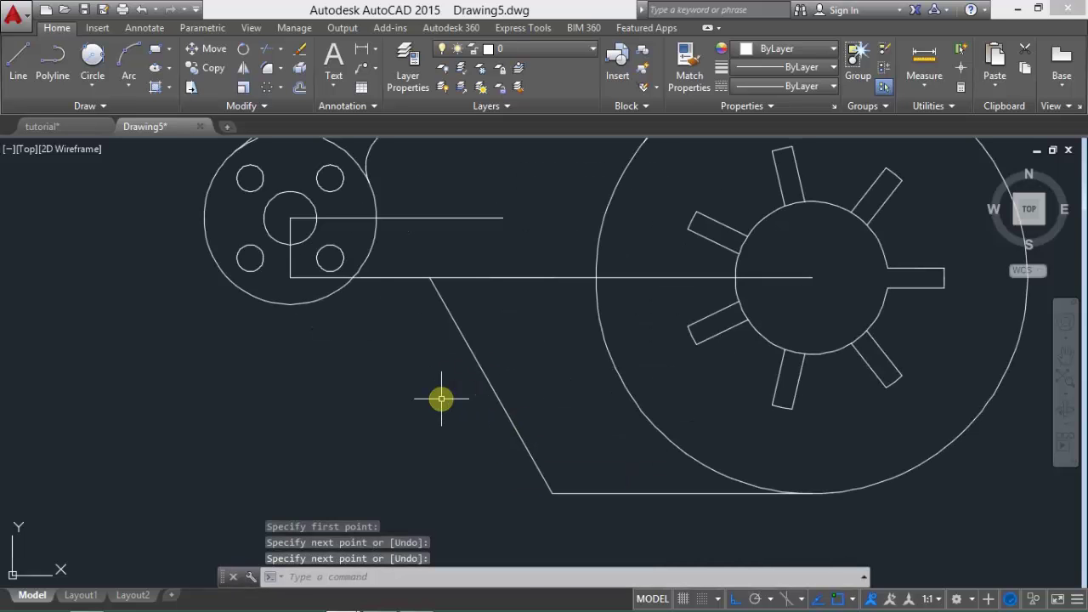
pyautogui.click(73, 129)
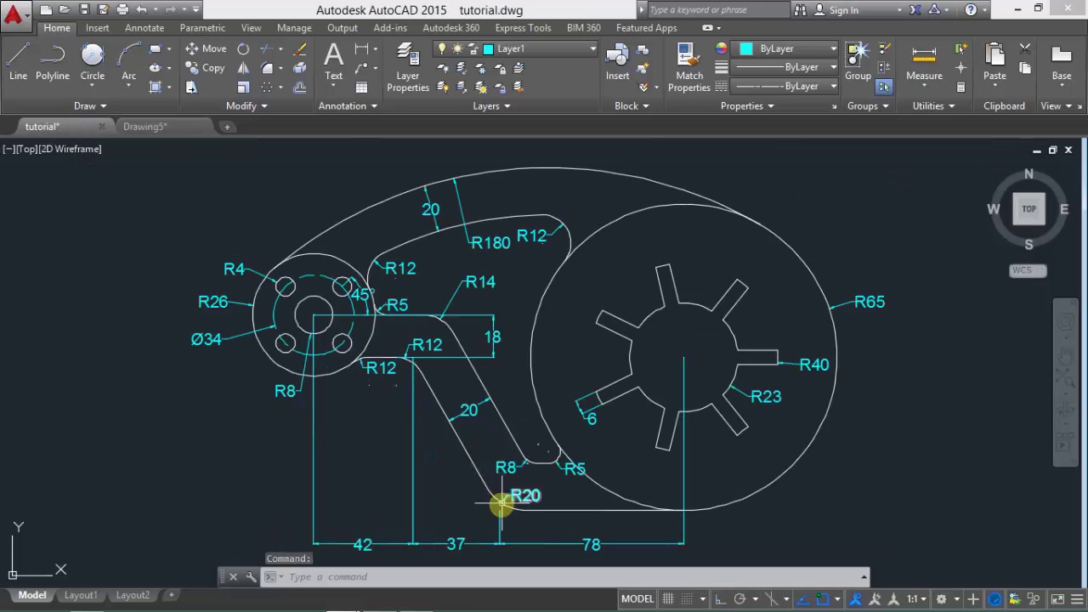
# - Fillet the corner between the horizontal line and the slanted line with R12
pyautogui.click(168, 132)
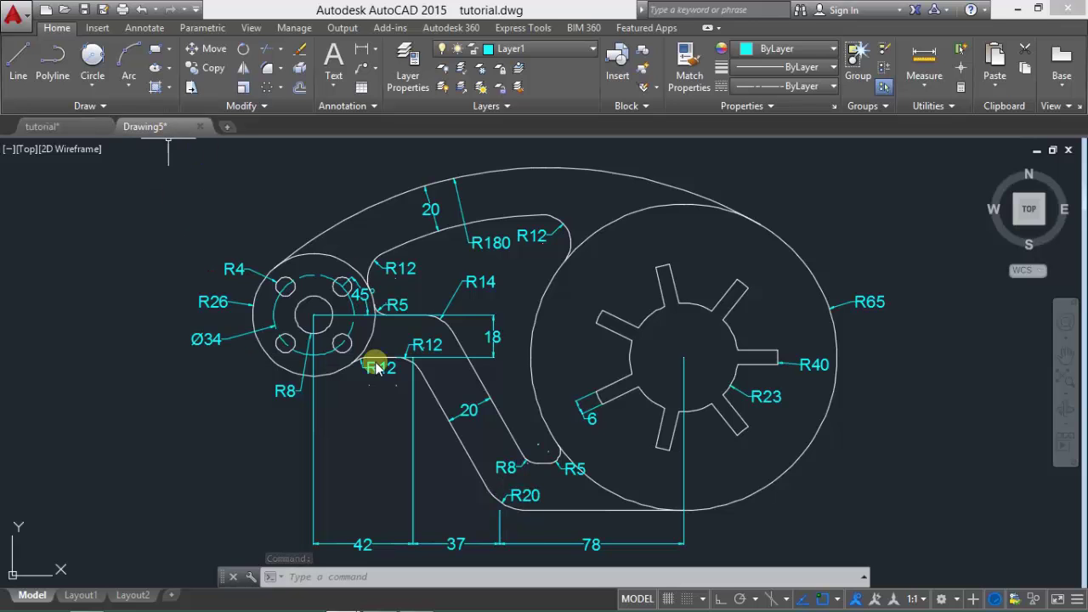
pyautogui.moveTo(430, 360); pyautogui.dragTo(445, 419, button='middle')
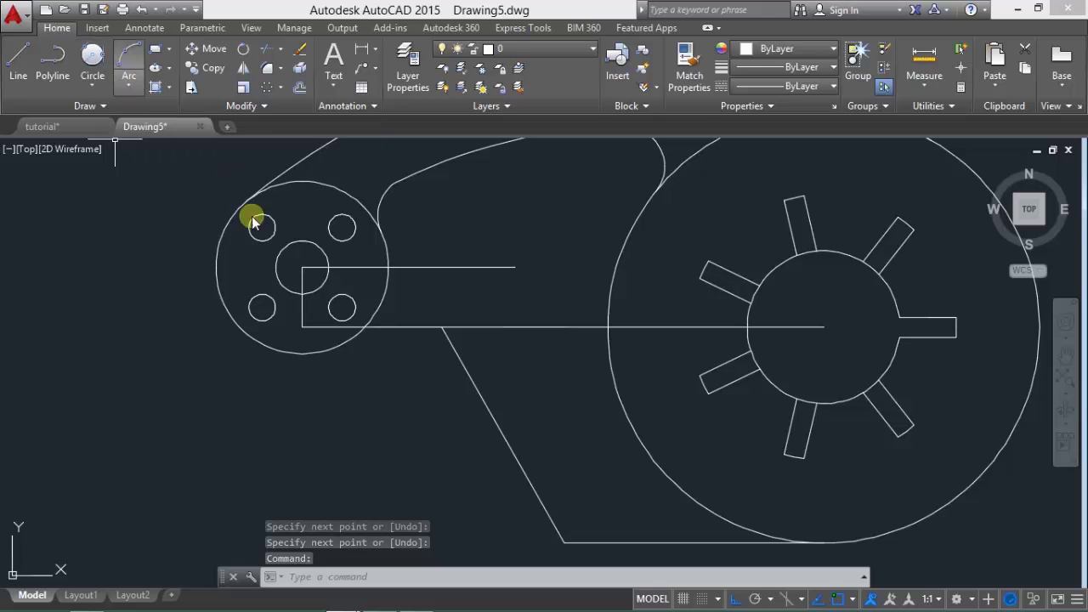
pyautogui.click(270, 69)
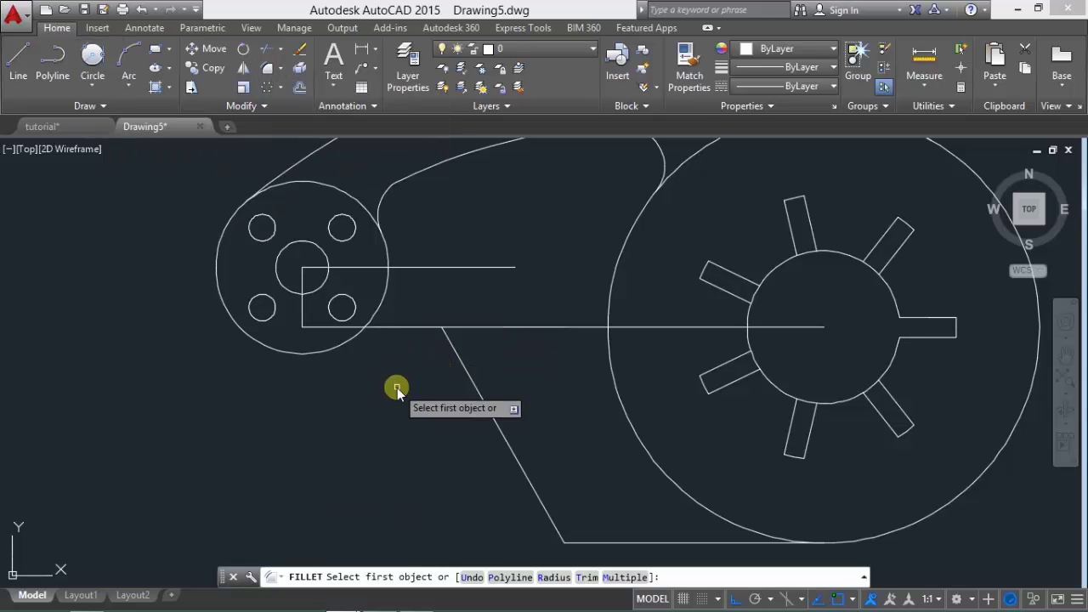
pyautogui.write('r')
pyautogui.press('Return')
pyautogui.press('Return')
pyautogui.click(418, 326)
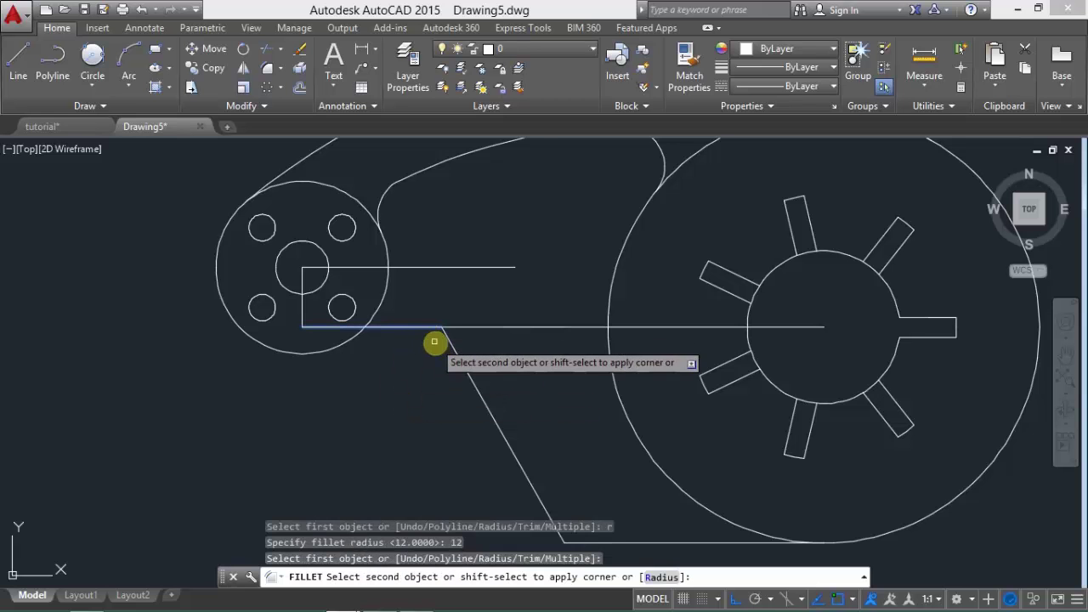
pyautogui.click(452, 347)
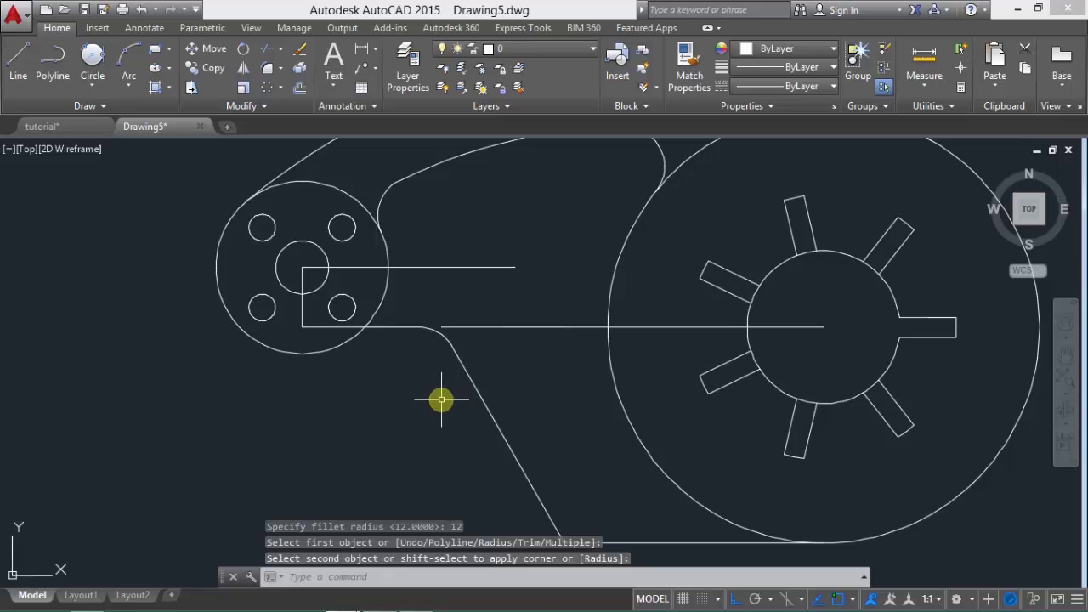
pyautogui.moveTo(451, 416); pyautogui.dragTo(428, 311, button='middle')
# - Fillet the corner between the slanted line and the bottom line with R20
pyautogui.press('Return')
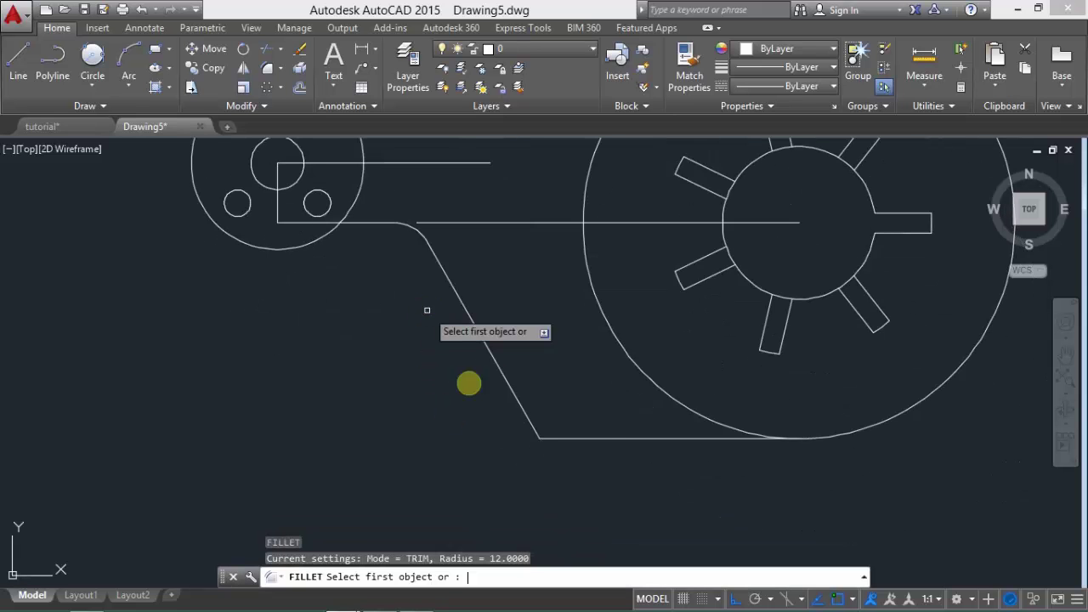
pyautogui.write('r')
pyautogui.press('Return')
pyautogui.press('Return')
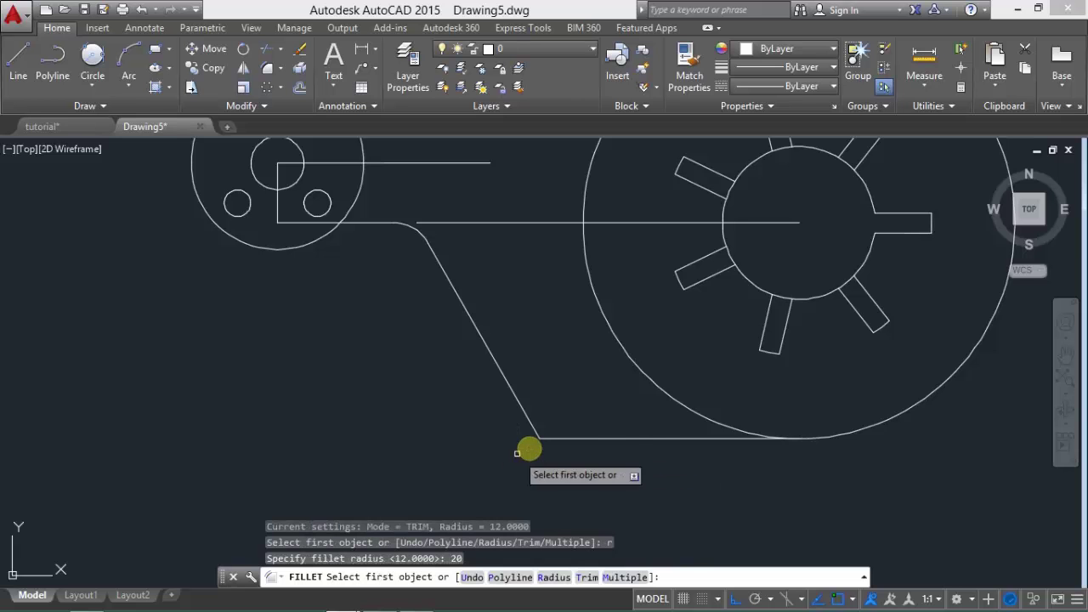
pyautogui.click(541, 435)
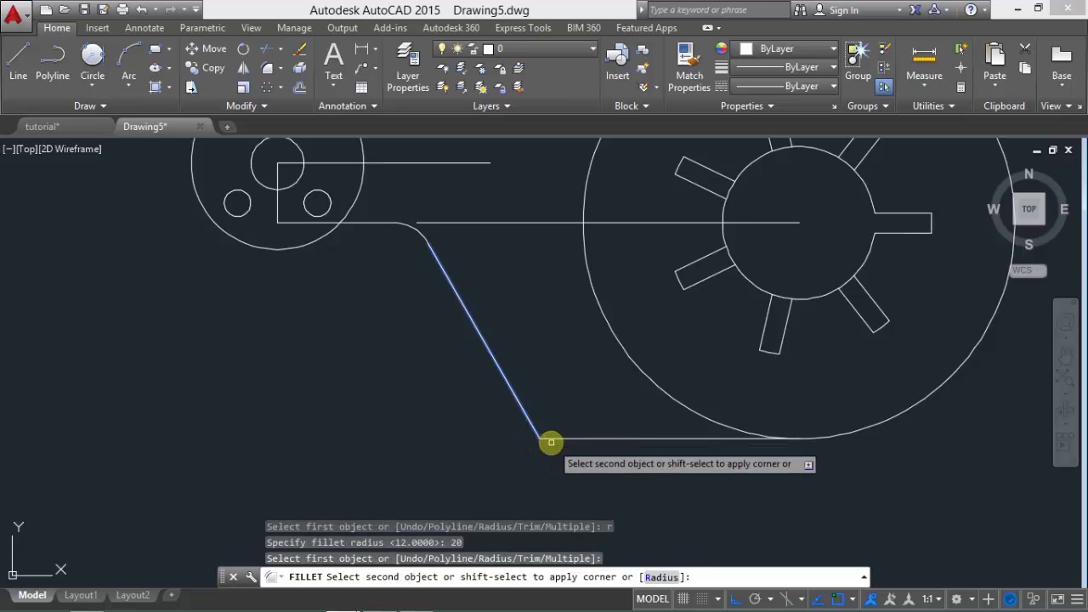
pyautogui.click(556, 440)
pyautogui.scroll(-1, 505, 340)
pyautogui.scroll(-1, 506, 342)
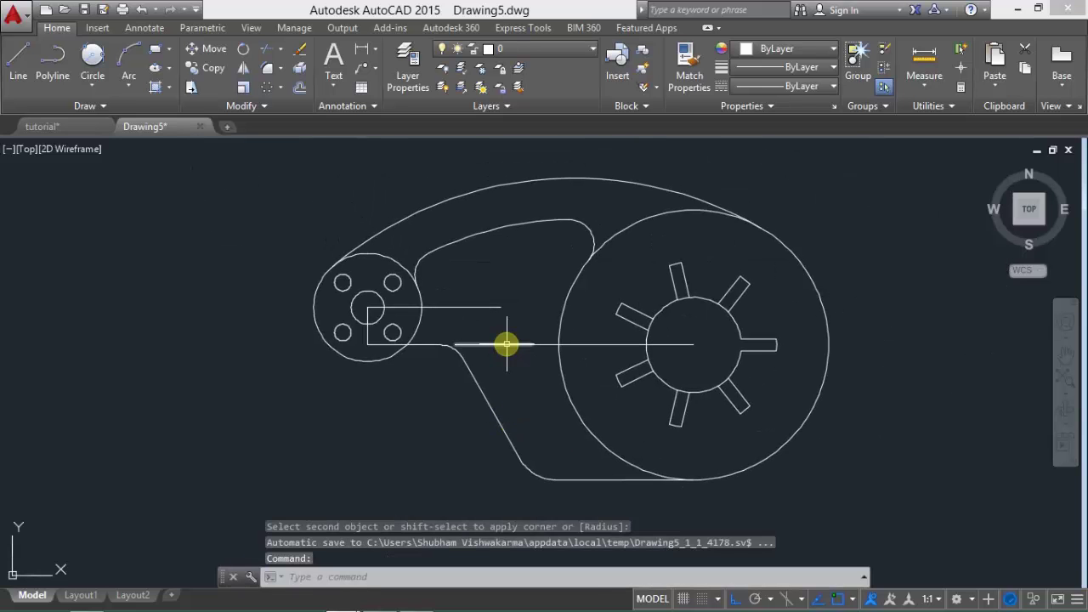
# - Offset the slanted arm edge and the bottom edge 20 units inward, checking the reference drawing
pyautogui.click(73, 126)
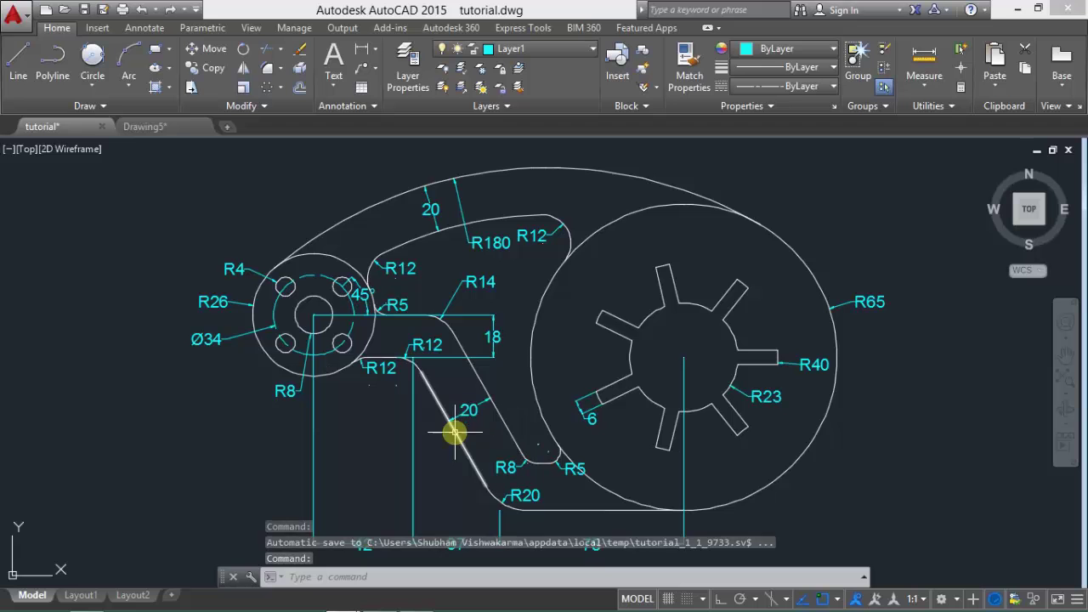
pyautogui.click(154, 126)
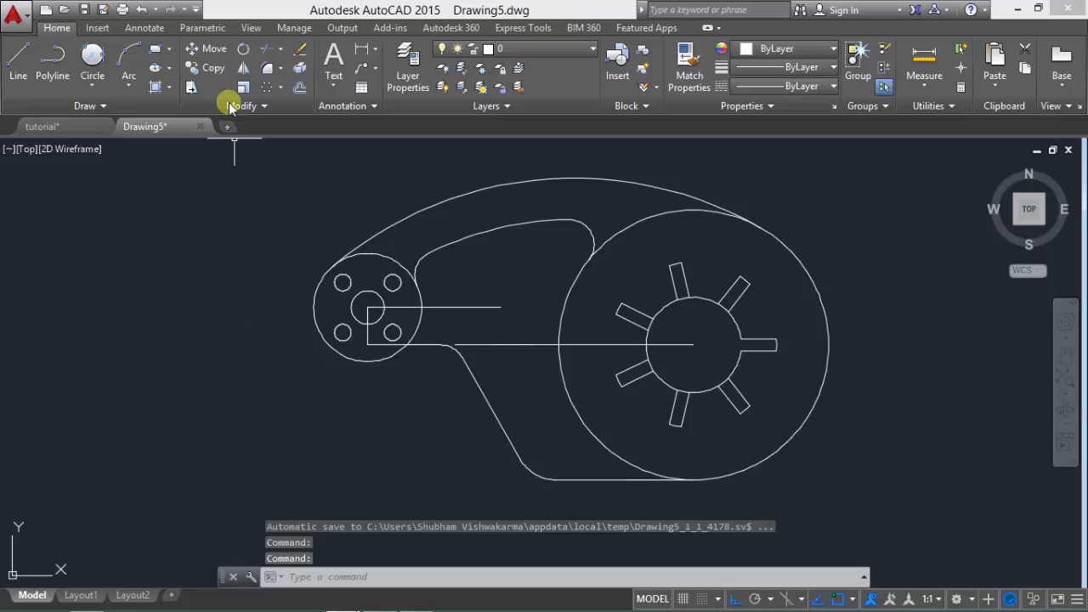
pyautogui.click(297, 90)
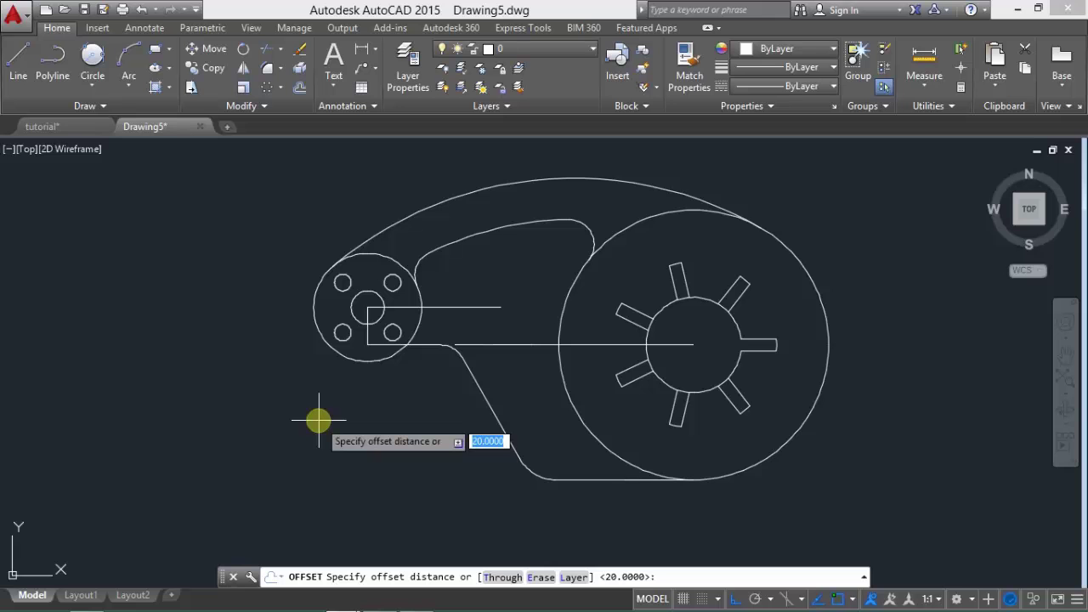
pyautogui.write('20')
pyautogui.press('Return')
pyautogui.click(478, 388)
pyautogui.click(508, 384)
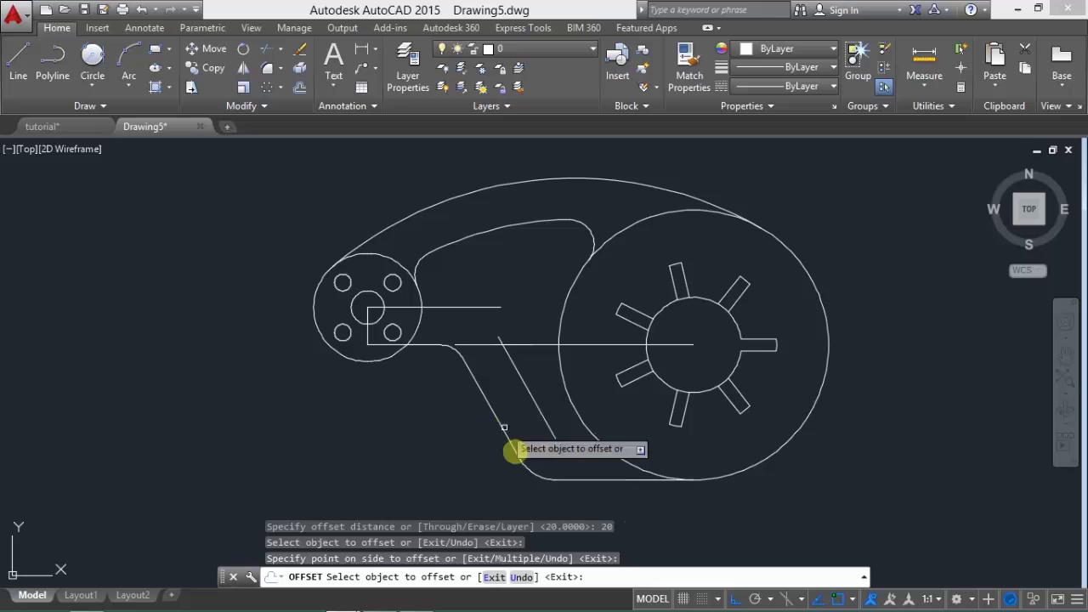
pyautogui.click(583, 482)
pyautogui.click(581, 445)
pyautogui.press('Return')
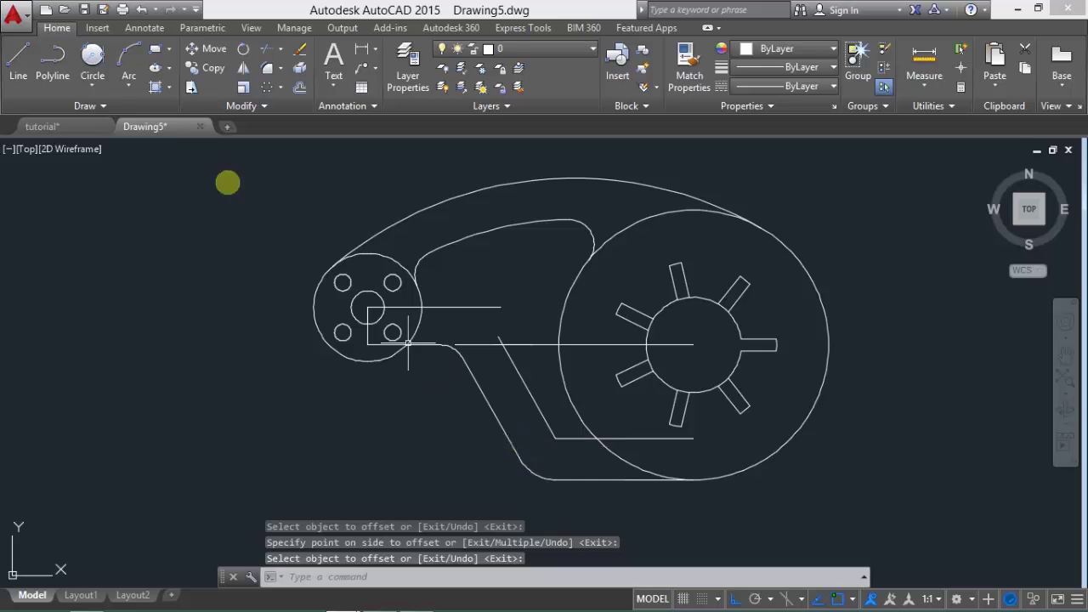
pyautogui.click(83, 126)
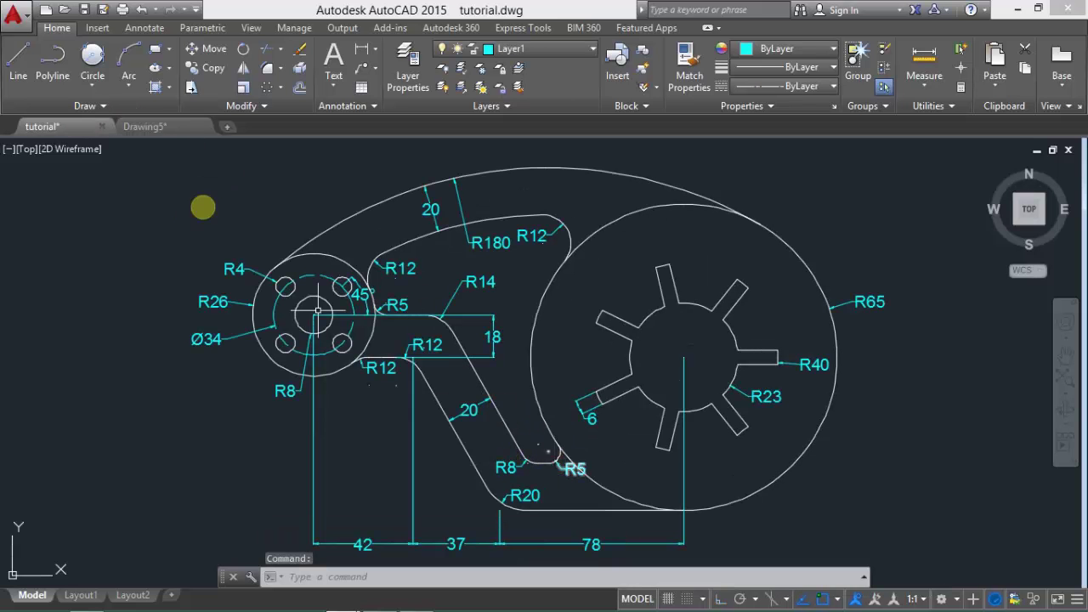
pyautogui.click(204, 129)
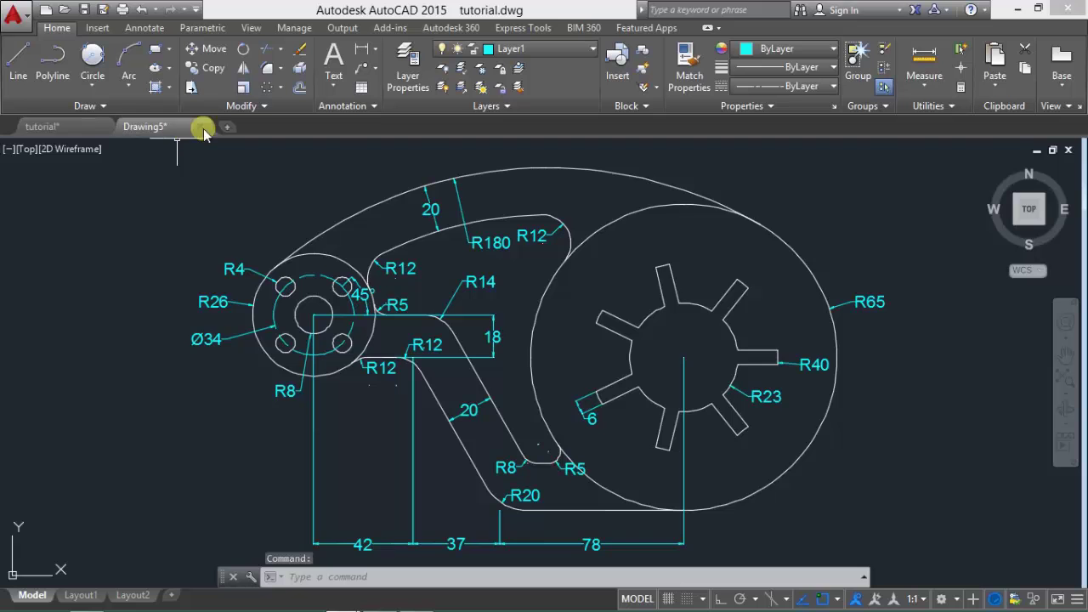
# - Round the slot's lower corner with an R8 fillet
pyautogui.click(271, 73)
pyautogui.click(270, 71)
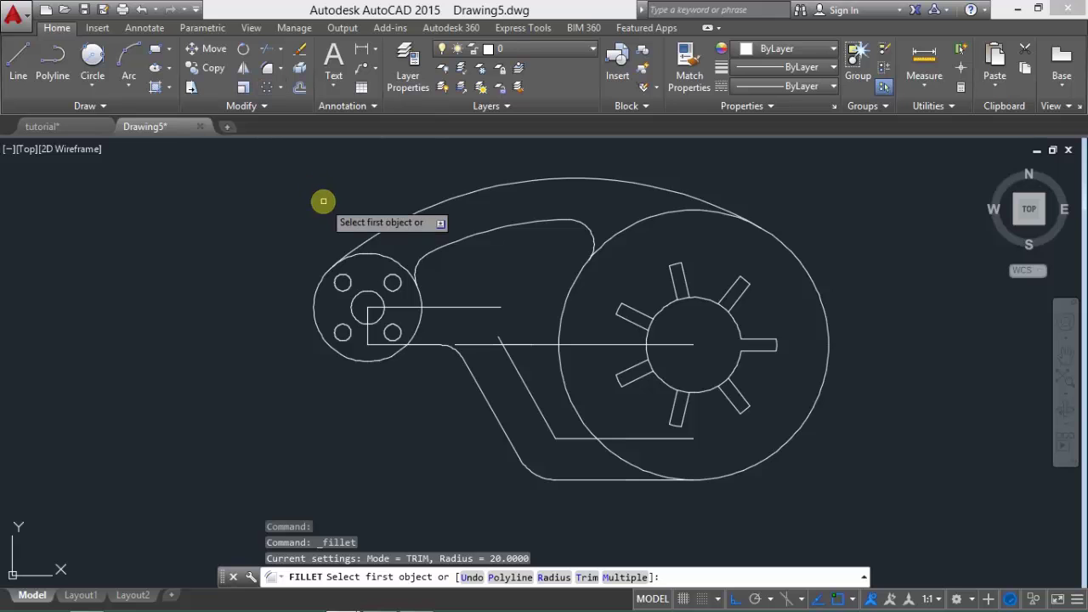
pyautogui.write('r')
pyautogui.press('Return')
pyautogui.write('8')
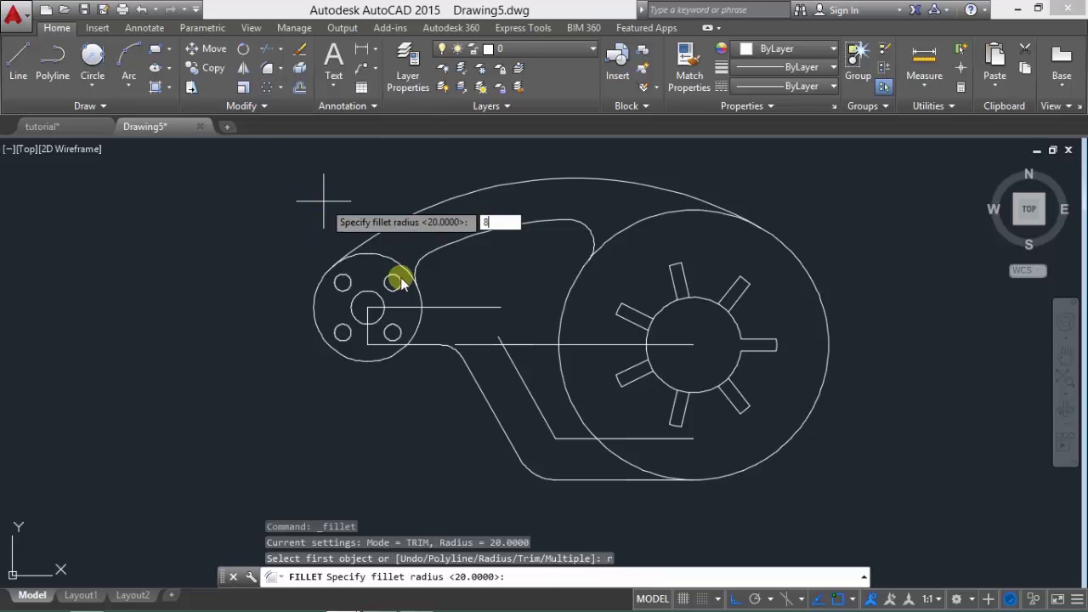
pyautogui.press('Return')
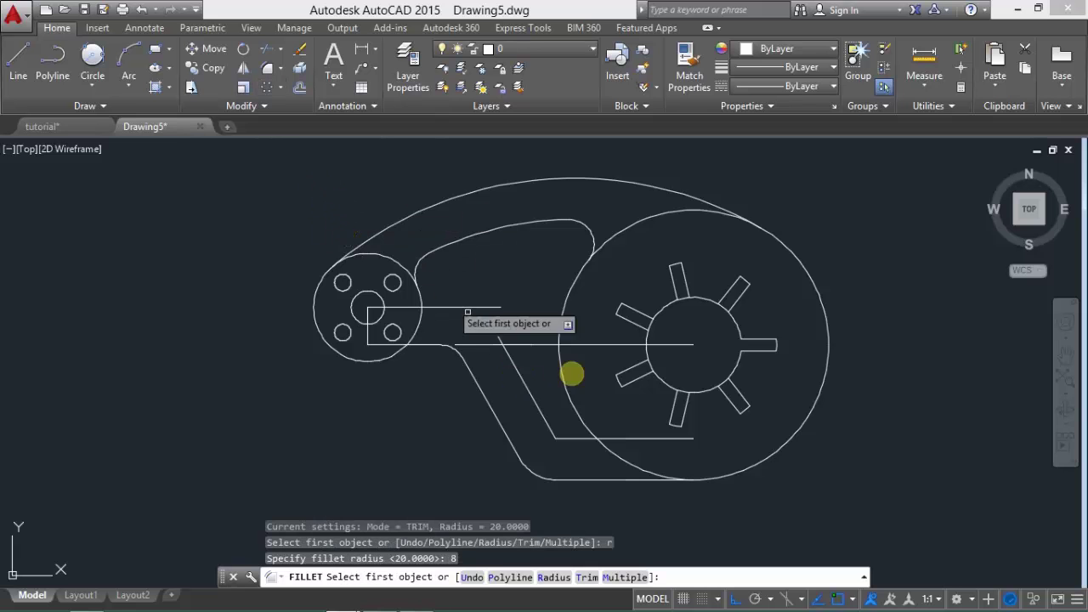
pyautogui.scroll(3, 560, 371)
pyautogui.click(577, 450)
pyautogui.click(570, 447)
# - Blend the slot's bottom line into the R65 wheel circle with an R5 fillet
pyautogui.press('Return')
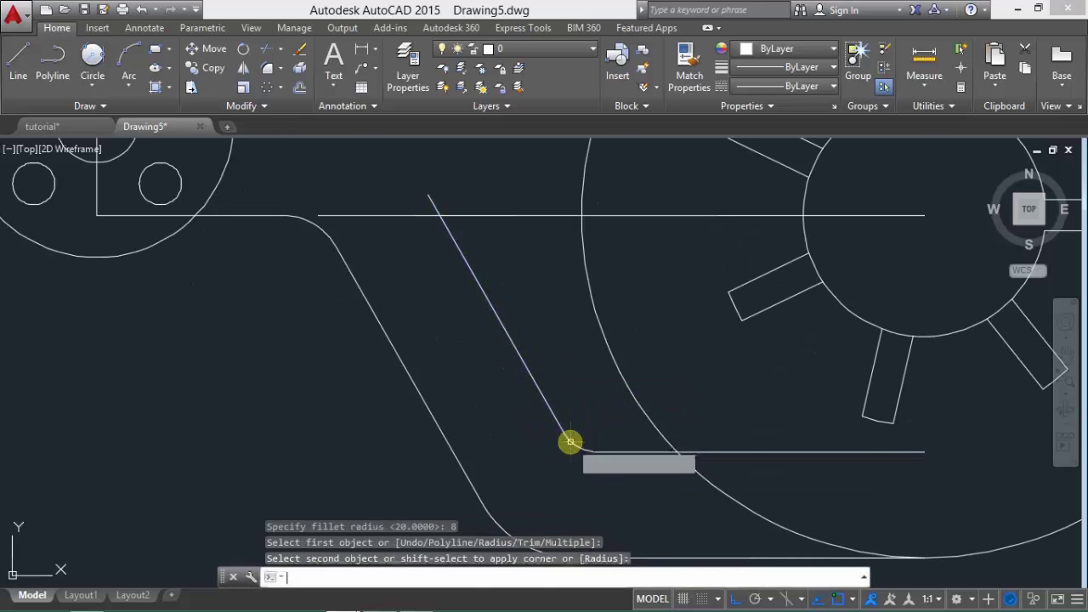
pyautogui.write('r')
pyautogui.press('Return')
pyautogui.press('Return')
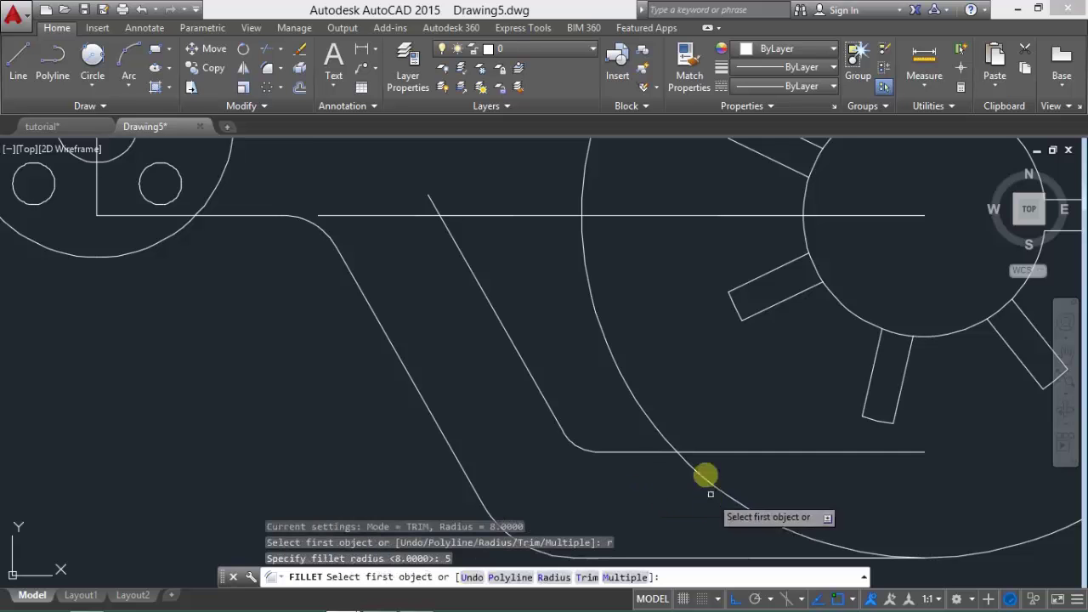
pyautogui.click(667, 450)
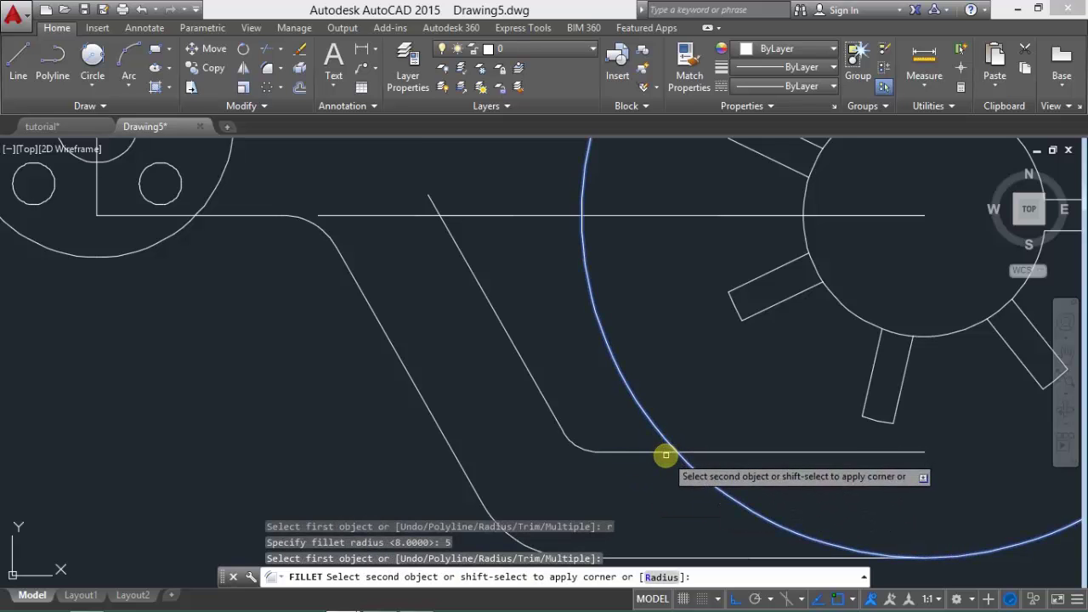
pyautogui.click(660, 447)
# - Delete the short stray horizontal line near the arm, then check the reference drawing
pyautogui.scroll(-2, 611, 473)
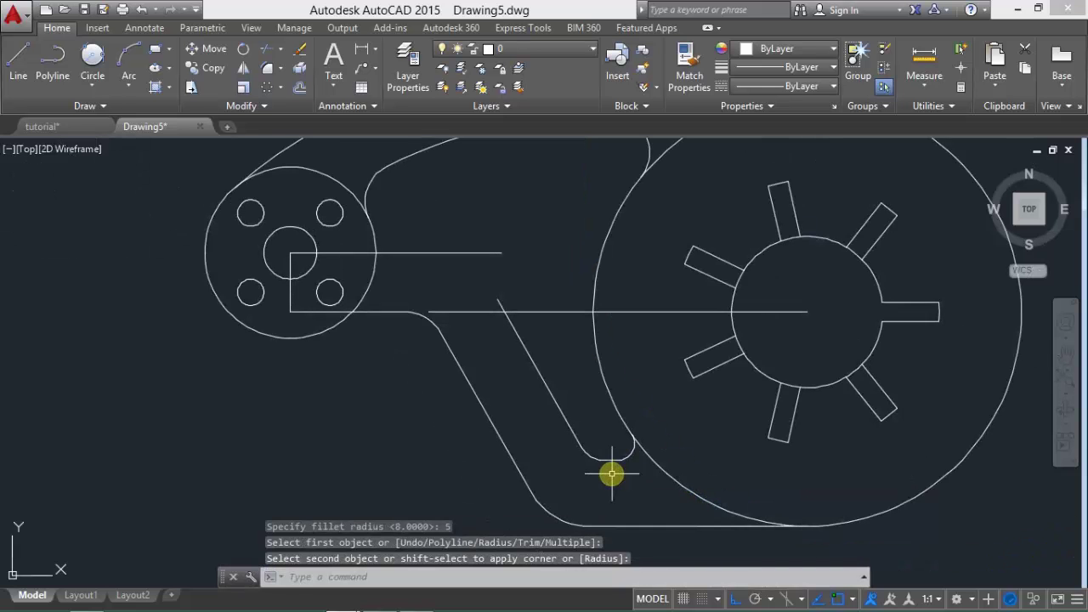
pyautogui.moveTo(611, 473); pyautogui.dragTo(636, 466, button='middle')
pyautogui.click(479, 303)
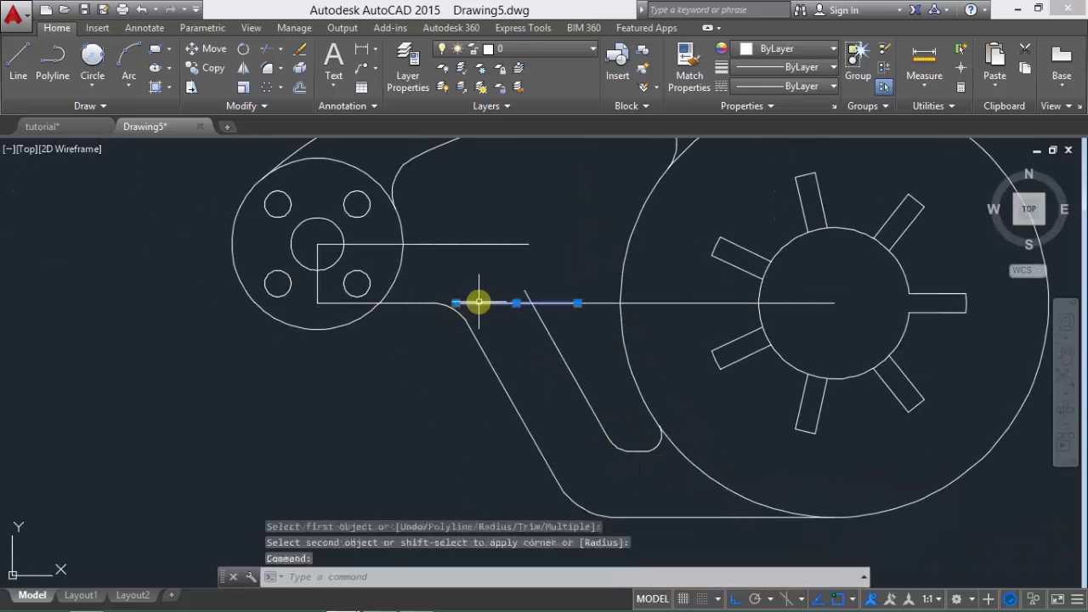
pyautogui.press('Delete')
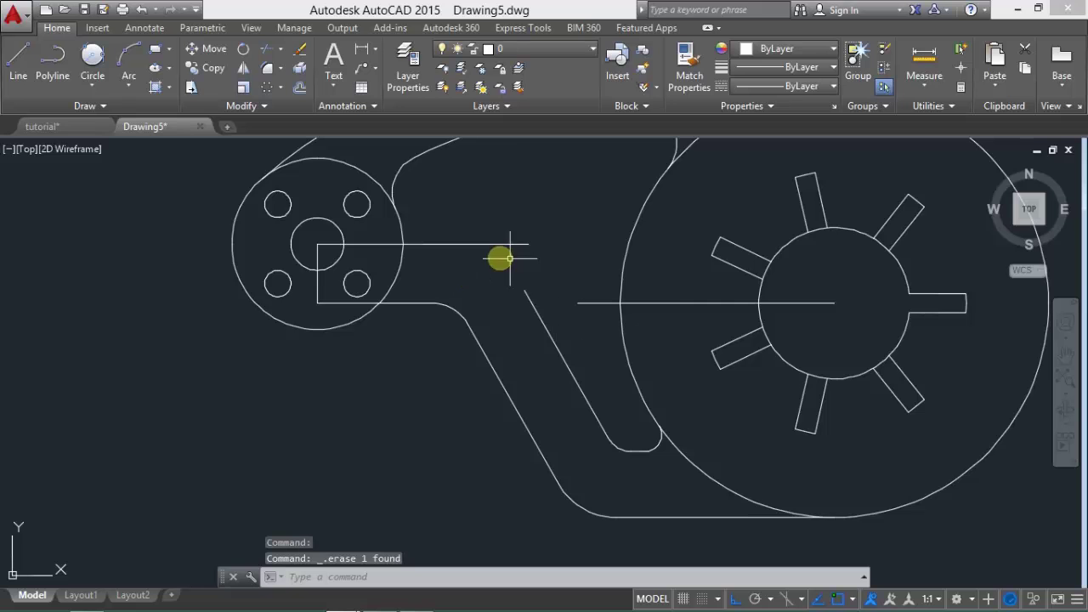
pyautogui.click(94, 124)
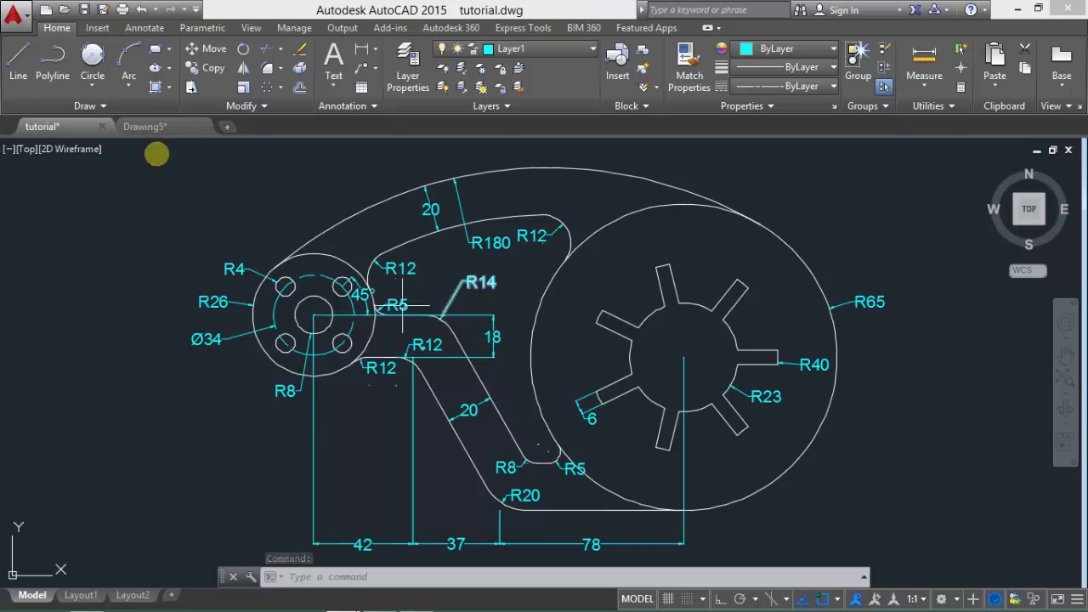
# - Extend the slot's inner slanted edge up to the upper horizontal line
pyautogui.click(157, 127)
pyautogui.press('Delete')
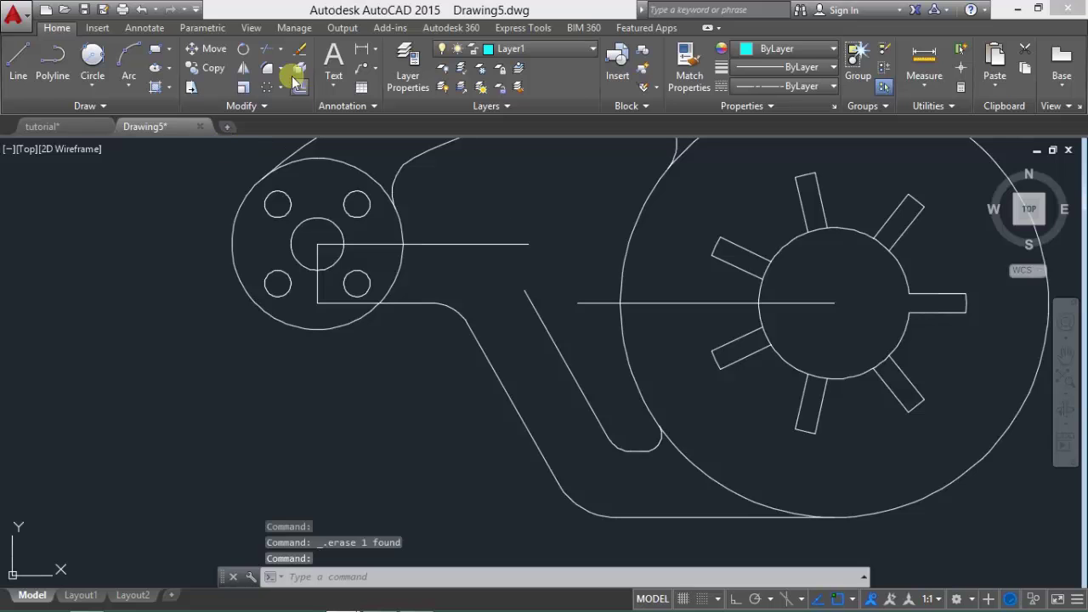
pyautogui.click(283, 51)
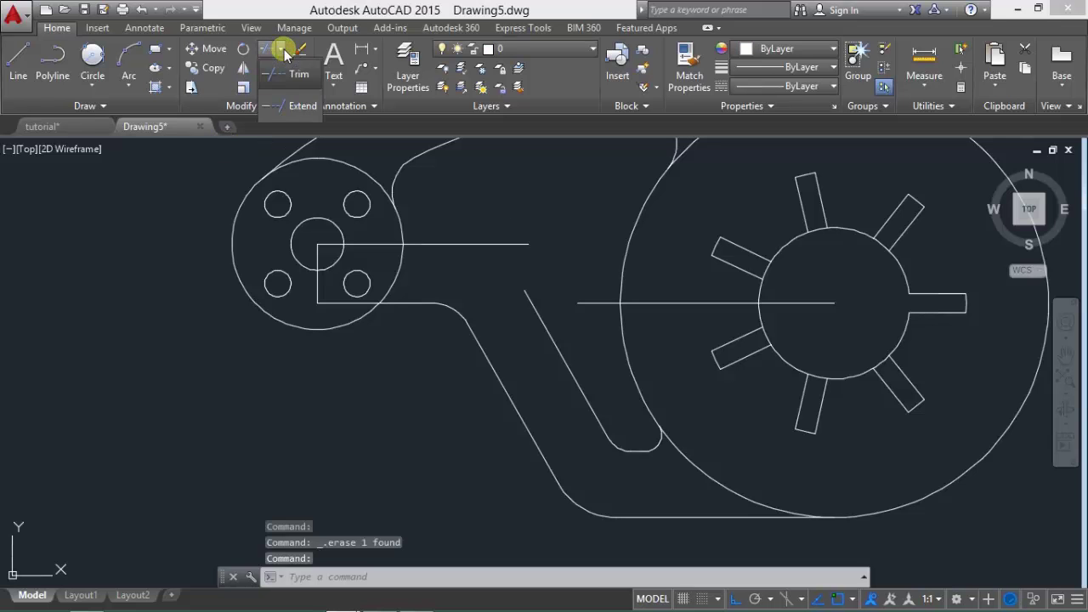
pyautogui.click(295, 108)
pyautogui.click(549, 334)
pyautogui.click(470, 246)
pyautogui.press('Return')
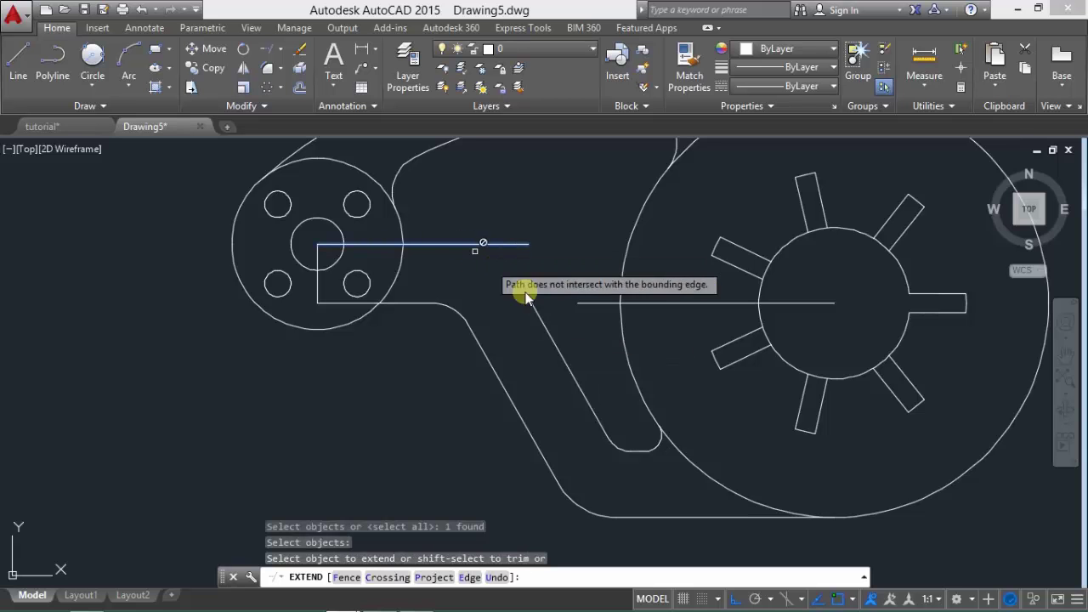
pyautogui.click(533, 304)
pyautogui.press('Return')
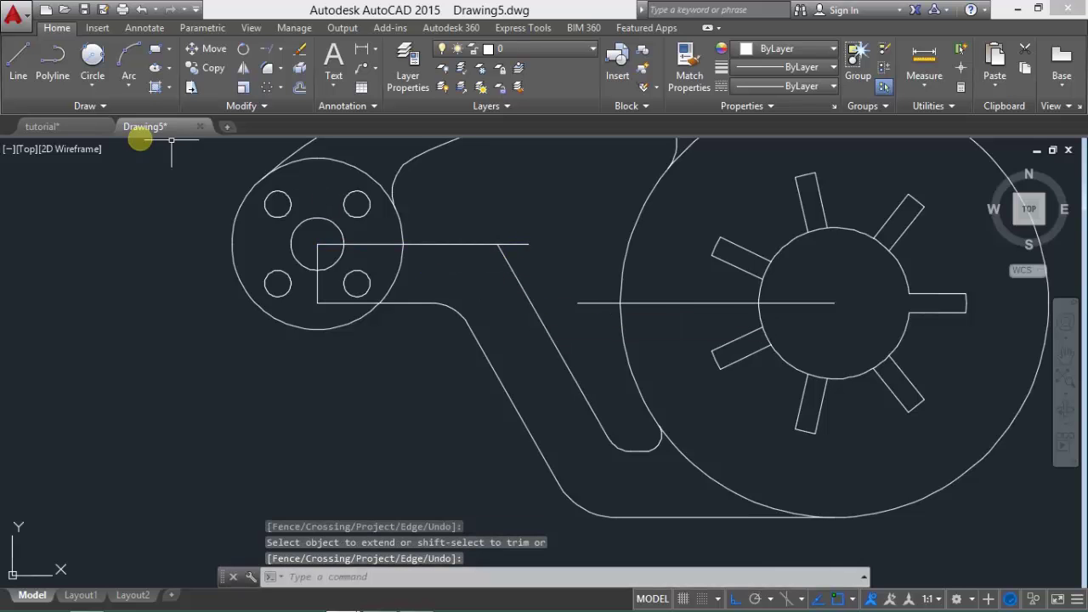
pyautogui.click(73, 125)
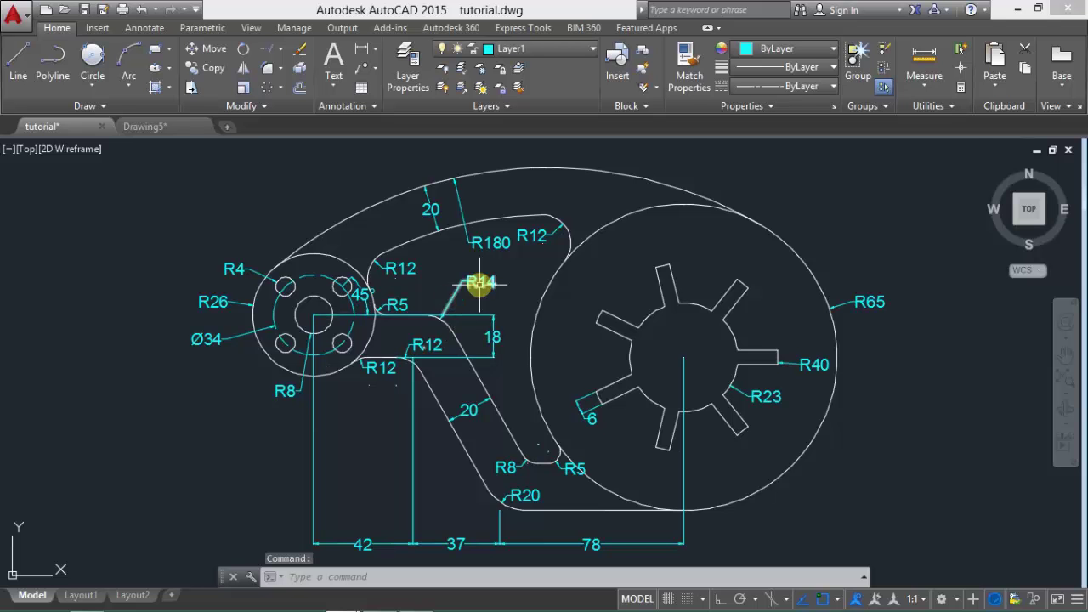
# - Fillet the upper slot line and the slanted edge with radius 14
pyautogui.click(174, 126)
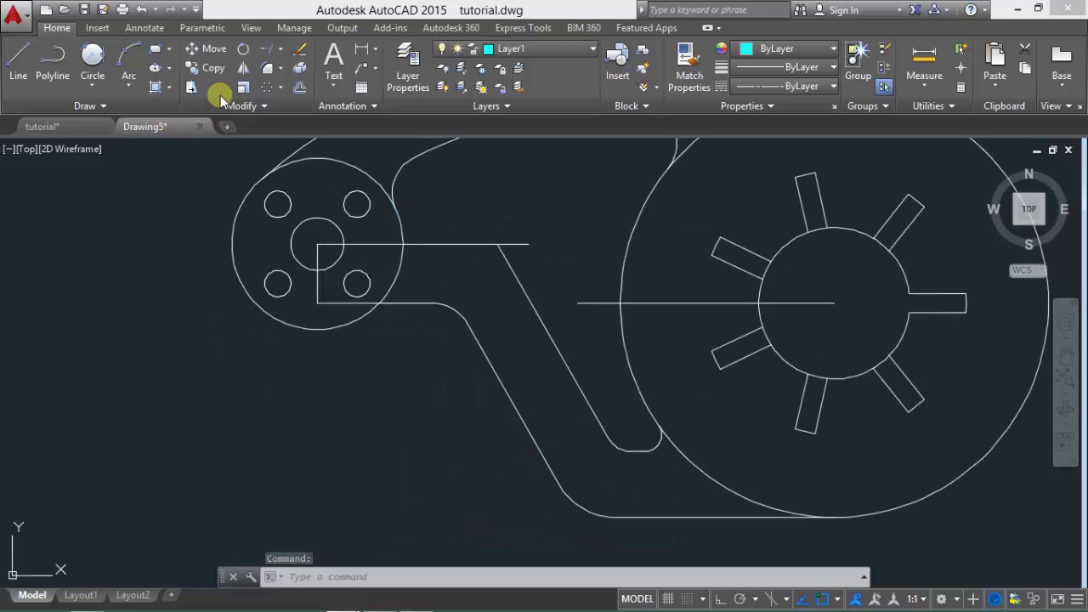
pyautogui.click(266, 71)
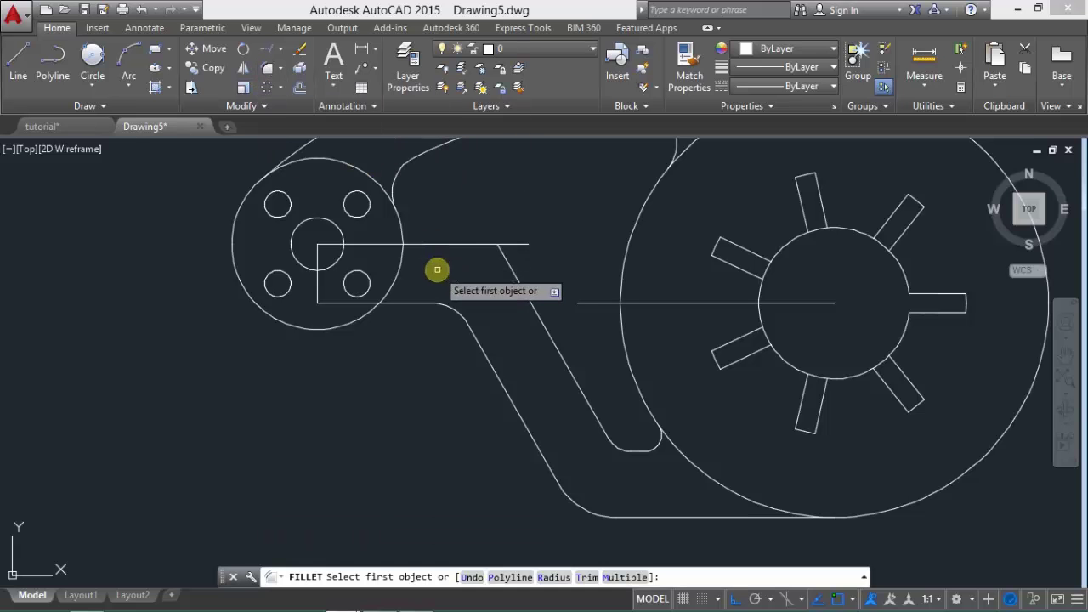
pyautogui.write('r')
pyautogui.press('Return')
pyautogui.write('14')
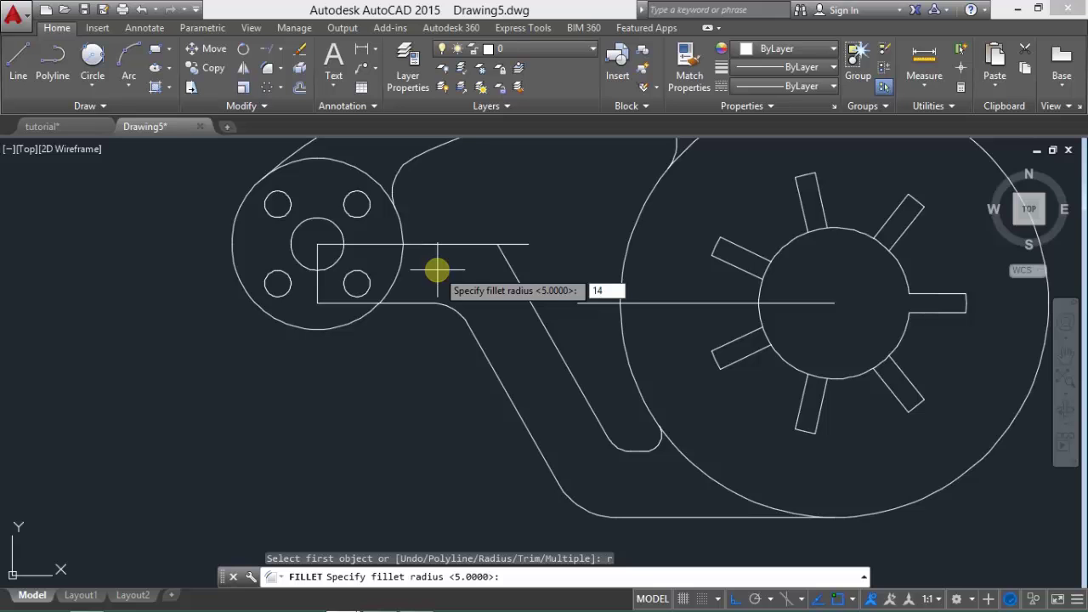
pyautogui.press('Return')
pyautogui.click(499, 251)
pyautogui.click(478, 246)
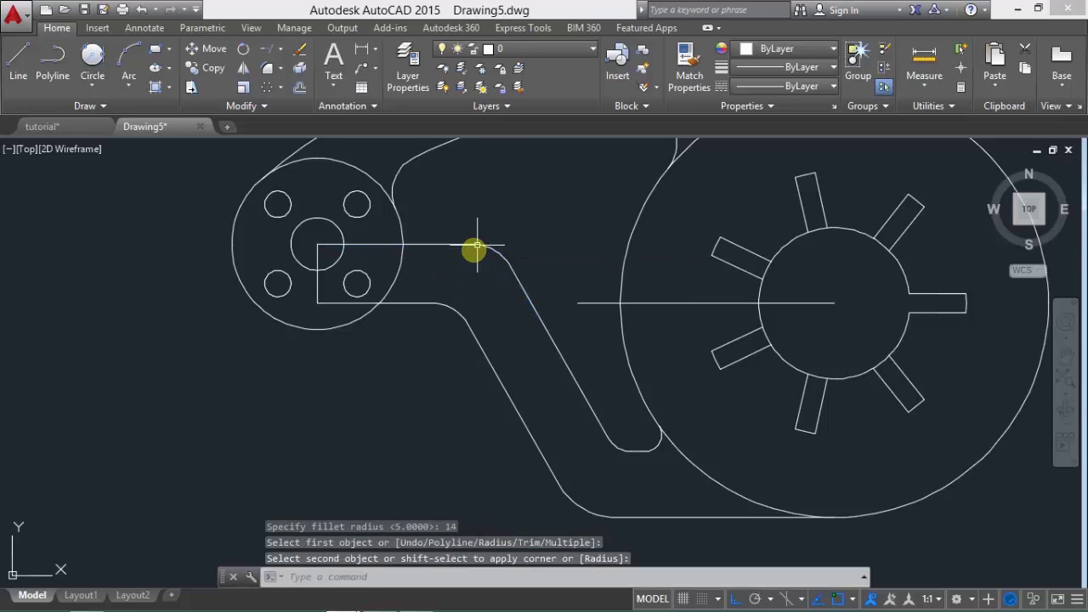
pyautogui.moveTo(421, 265); pyautogui.dragTo(452, 277, button='middle')
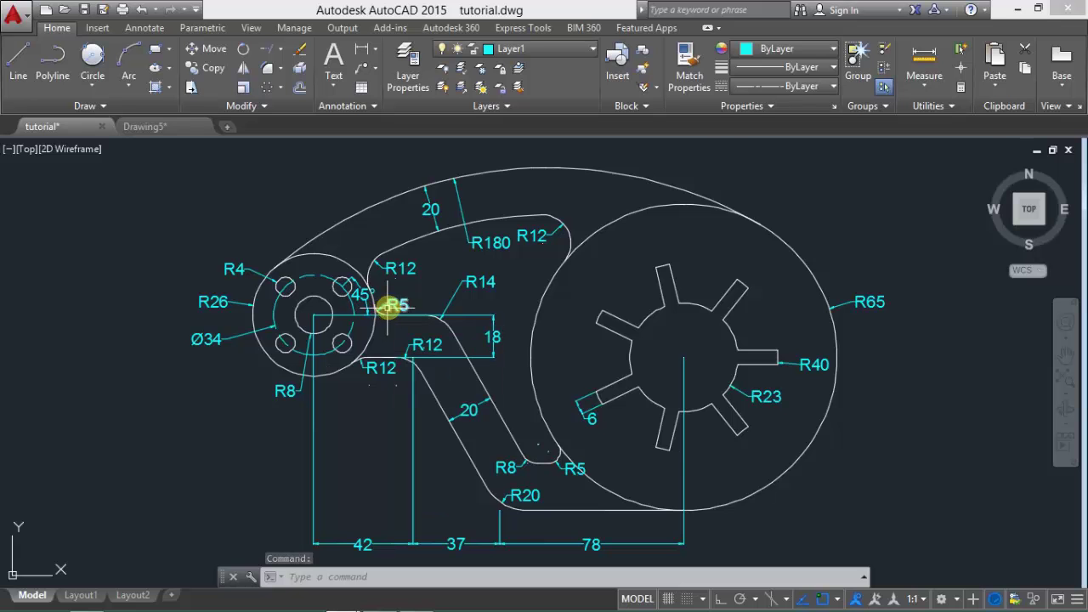
# - Blend the upper horizontal line into the hub circle with an R5 fillet
pyautogui.click(143, 125)
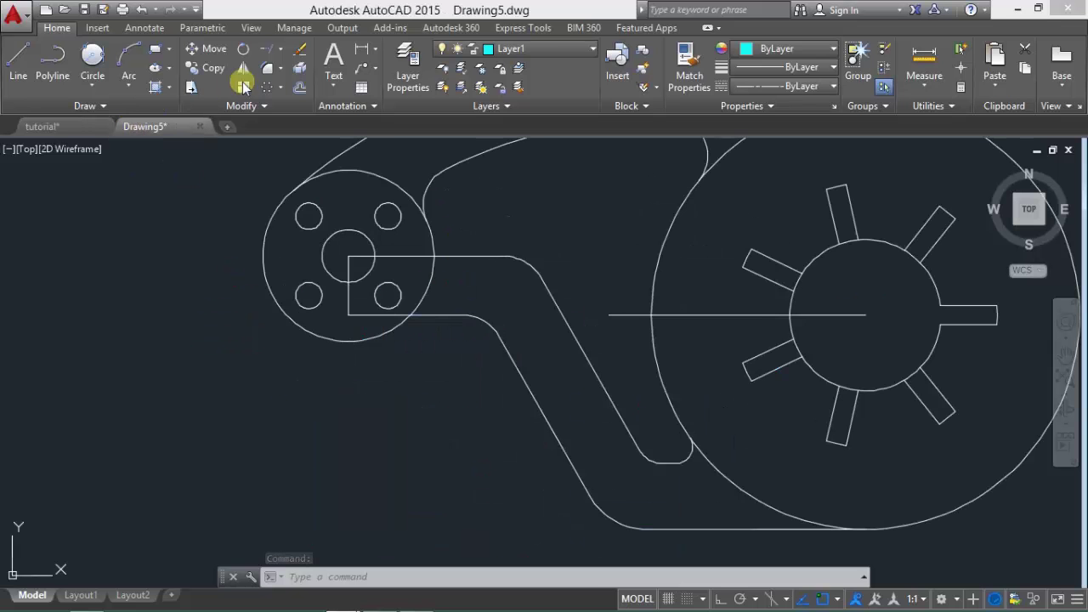
pyautogui.click(266, 70)
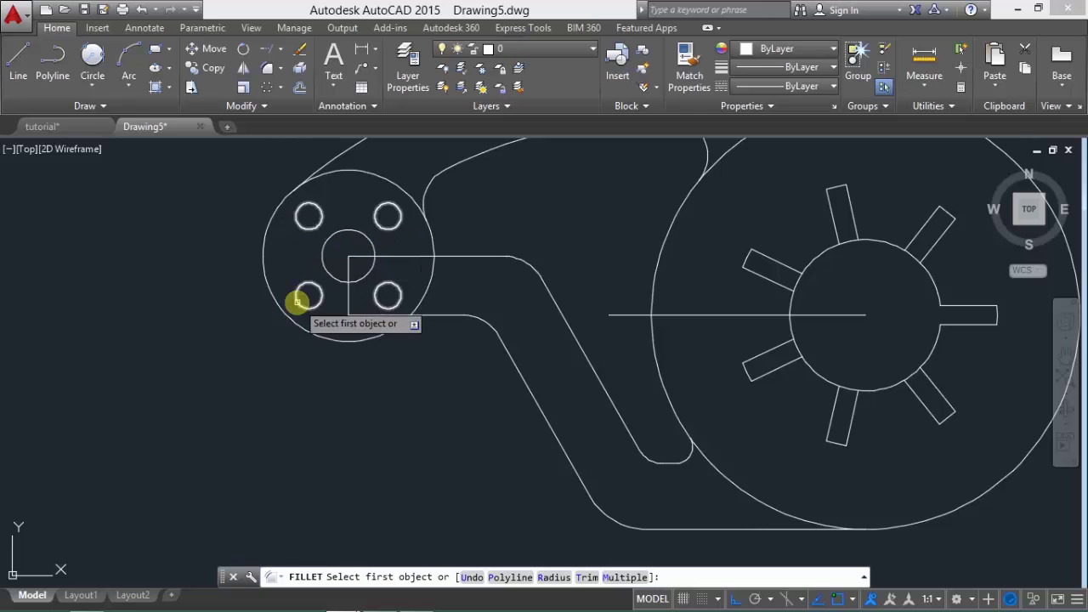
pyautogui.write('r')
pyautogui.press('Return')
pyautogui.write('5')
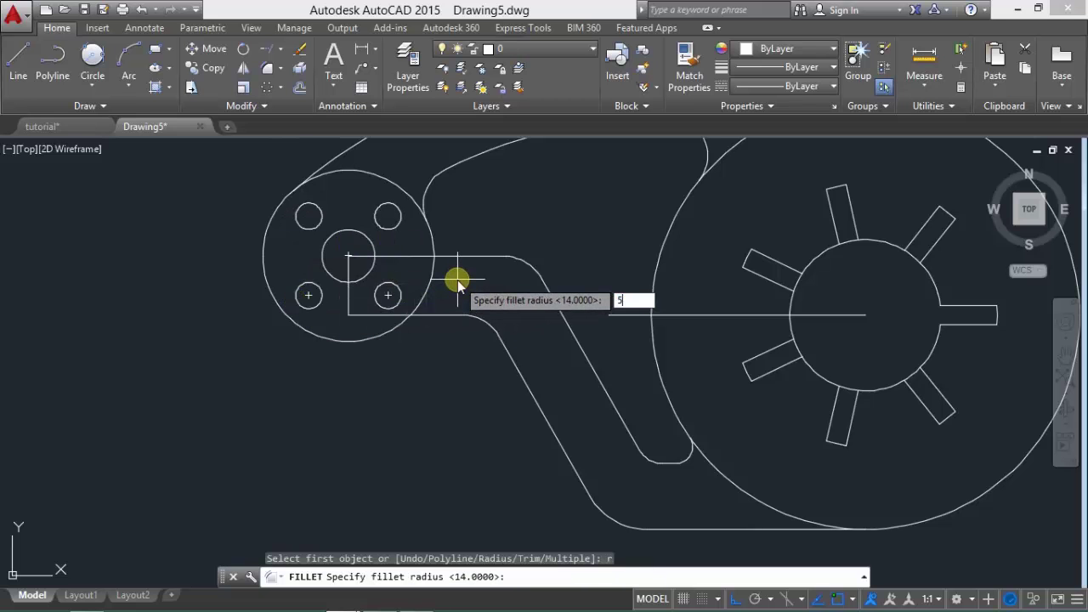
pyautogui.press('Return')
pyautogui.click(434, 267)
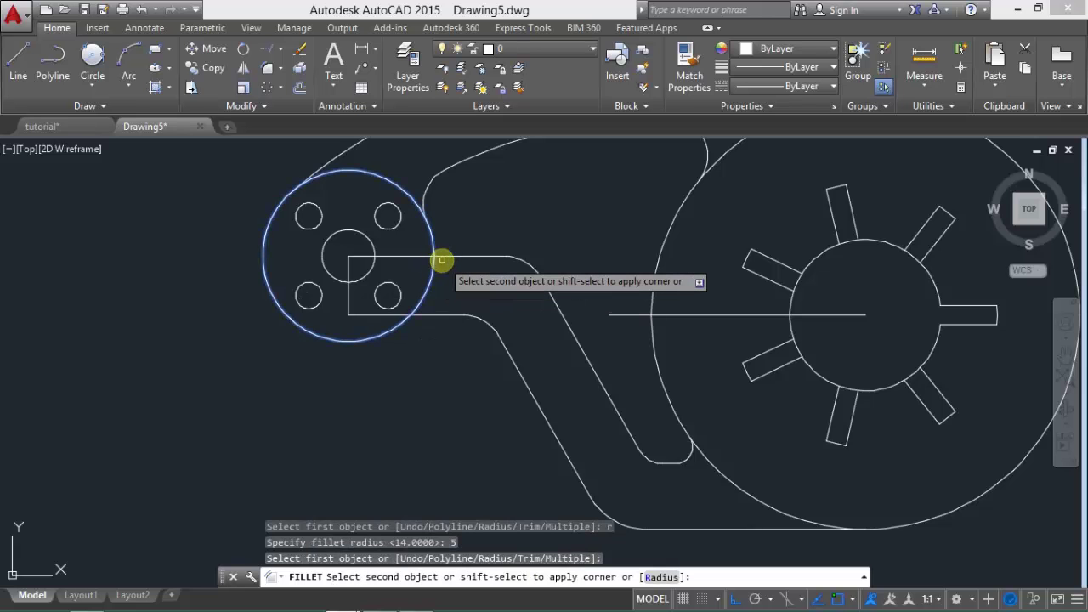
pyautogui.click(444, 255)
# - Delete the leftover 18-unit vertical line below the hub and bring up the tutorial drawing
pyautogui.scroll(-2, 489, 234)
pyautogui.scroll(-1, 449, 292)
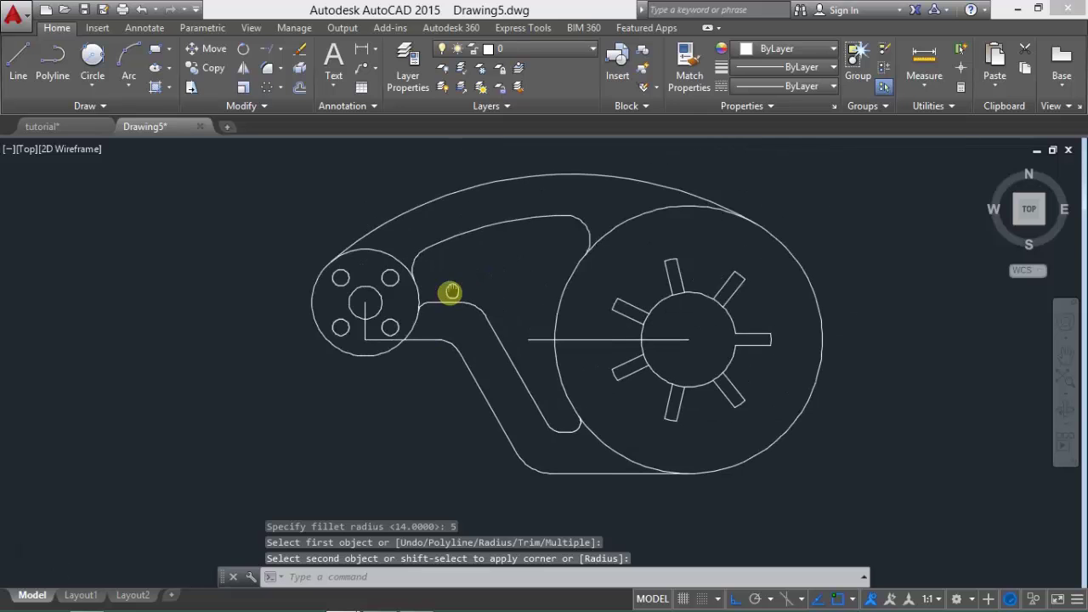
pyautogui.click(363, 314)
pyautogui.press('Delete')
pyautogui.press('Delete')
pyautogui.scroll(4, 405, 365)
pyautogui.moveTo(399, 351); pyautogui.dragTo(421, 384, button='middle')
pyautogui.click(73, 127)
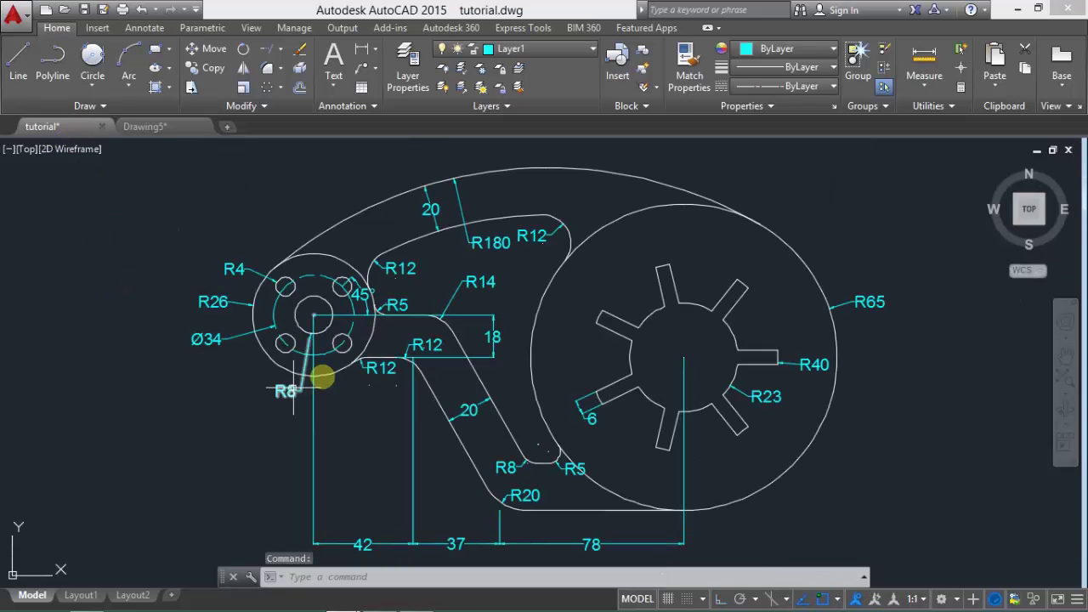
# - Fillet the arm's lower horizontal line into the hub circle with radius 12
pyautogui.click(144, 127)
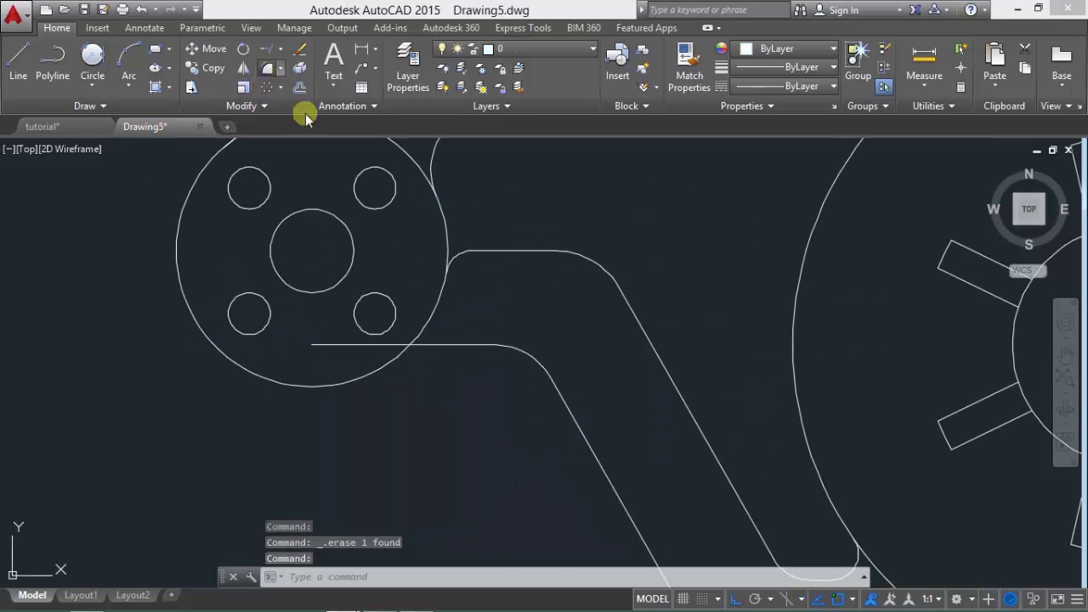
pyautogui.write('r')
pyautogui.press('Return')
pyautogui.write('12')
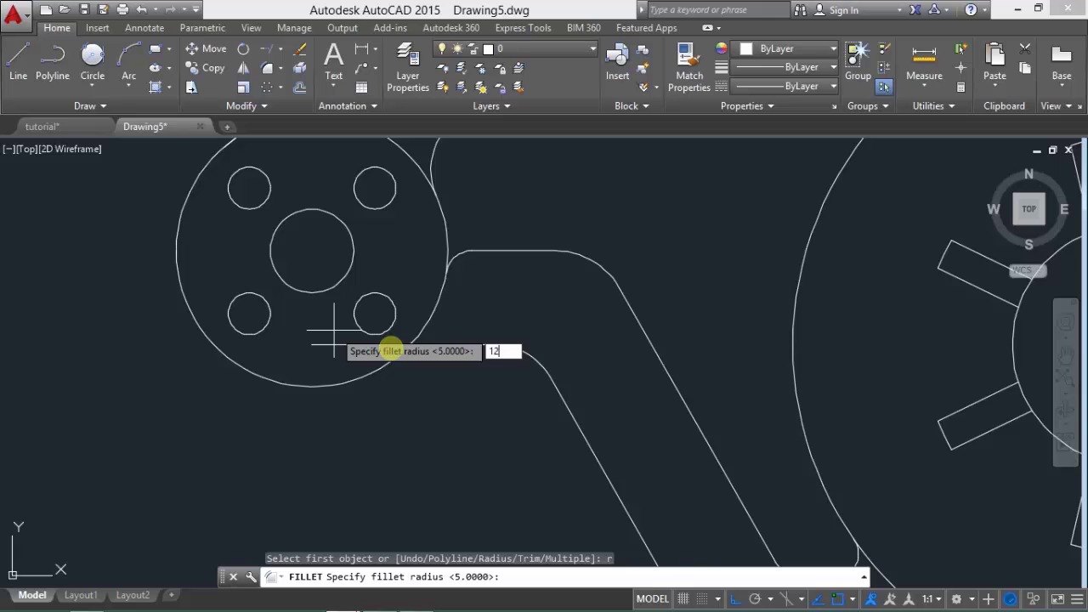
pyautogui.press('Return')
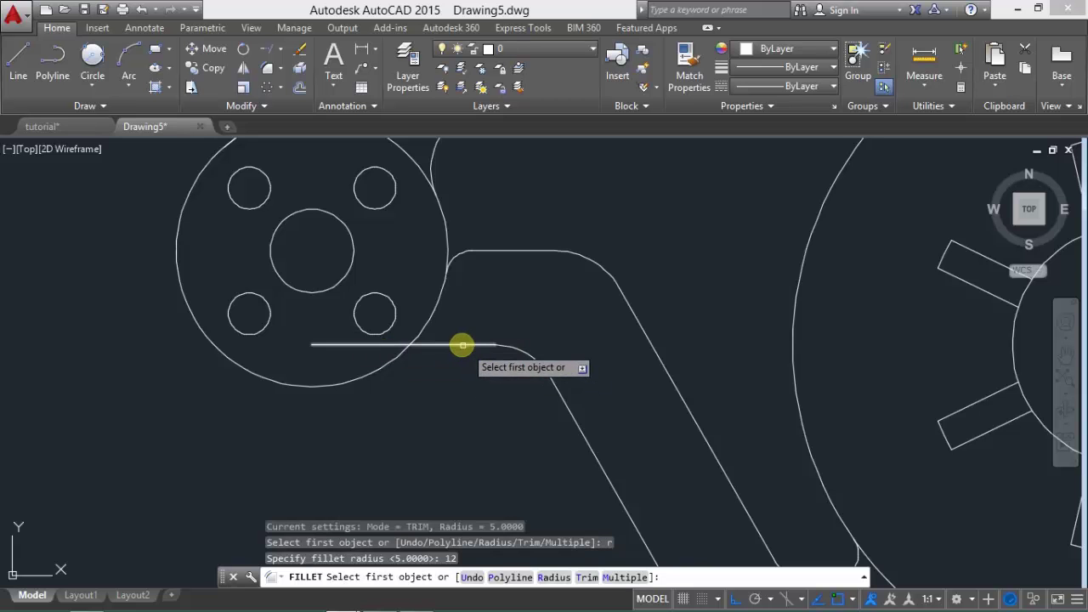
pyautogui.click(444, 344)
pyautogui.click(400, 354)
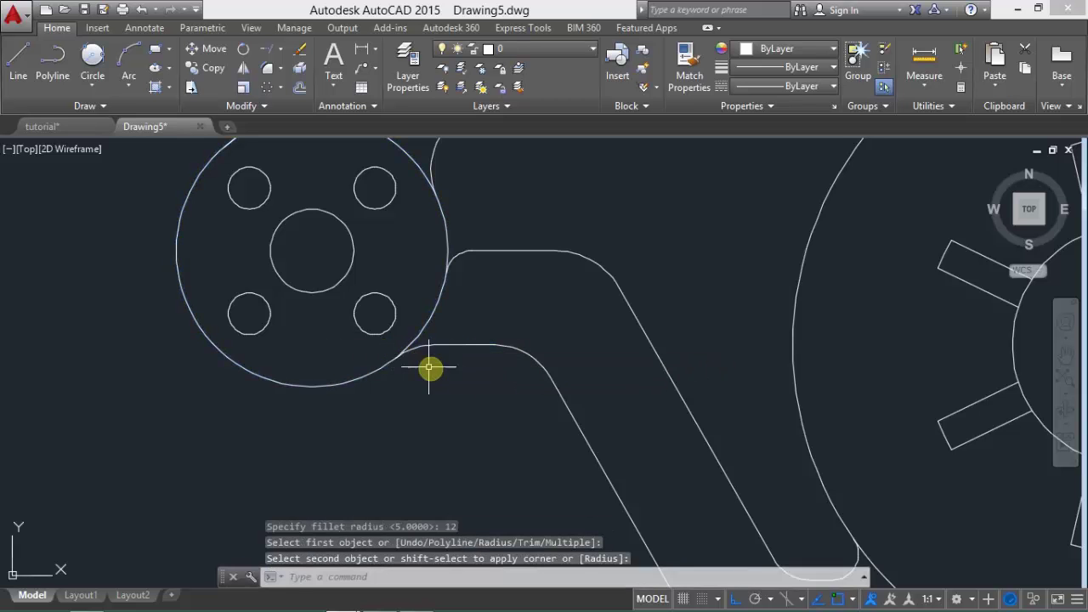
# - Zoom to fit the whole part and compare it against the tutorial reference drawing
pyautogui.scroll(-4, 468, 378)
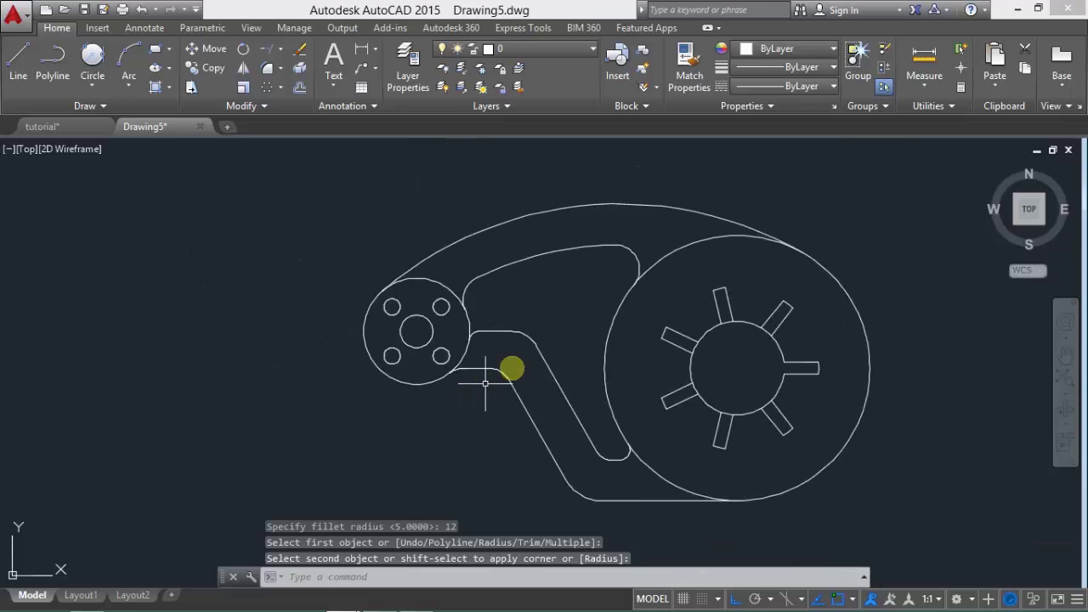
pyautogui.moveTo(511, 368); pyautogui.dragTo(372, 342, button='middle')
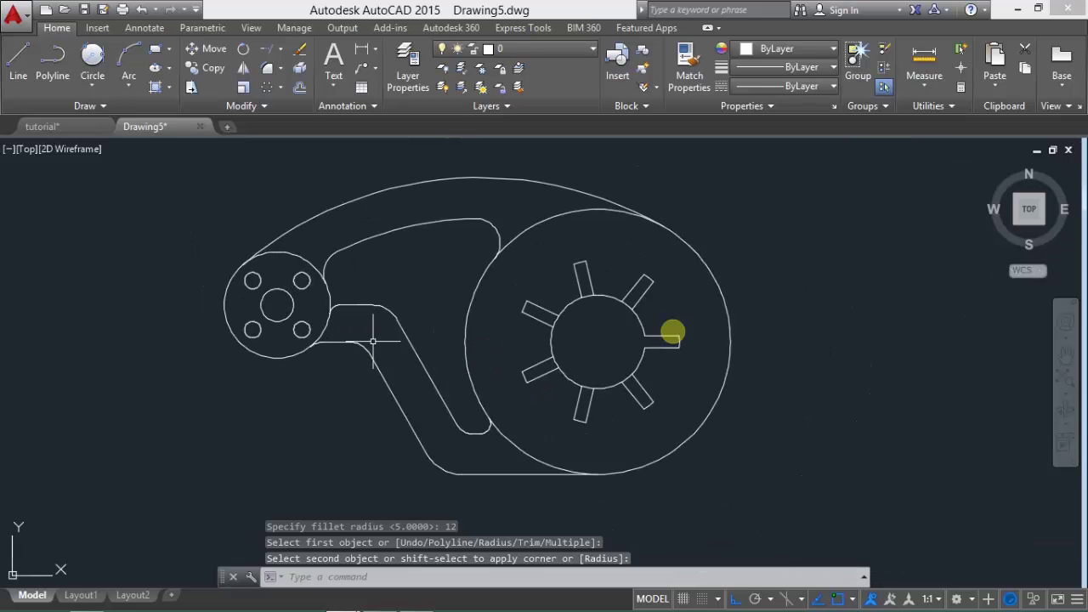
pyautogui.click(1063, 379)
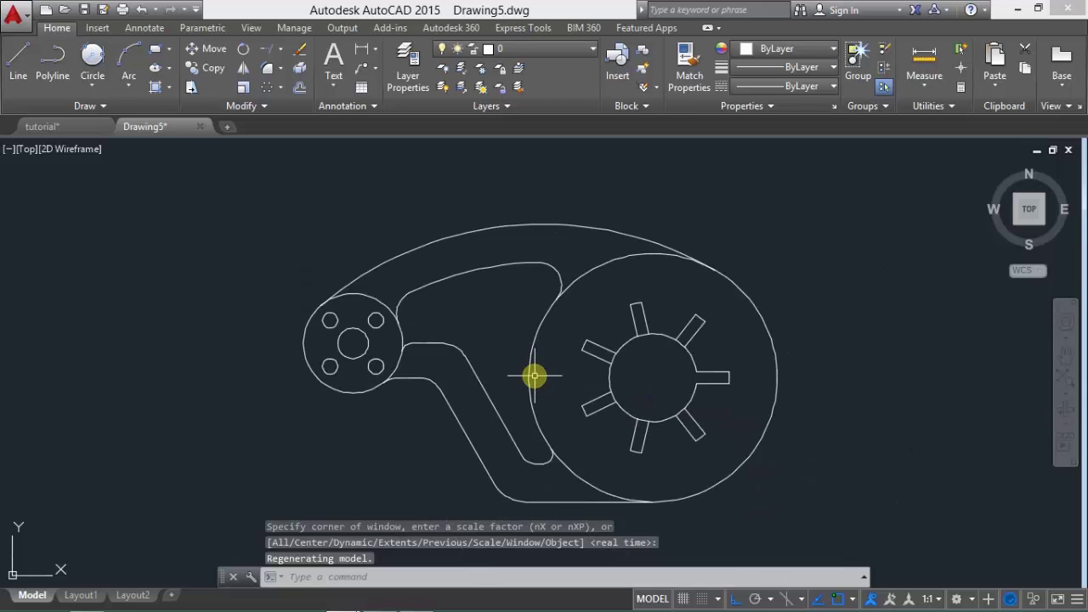
pyautogui.click(51, 125)
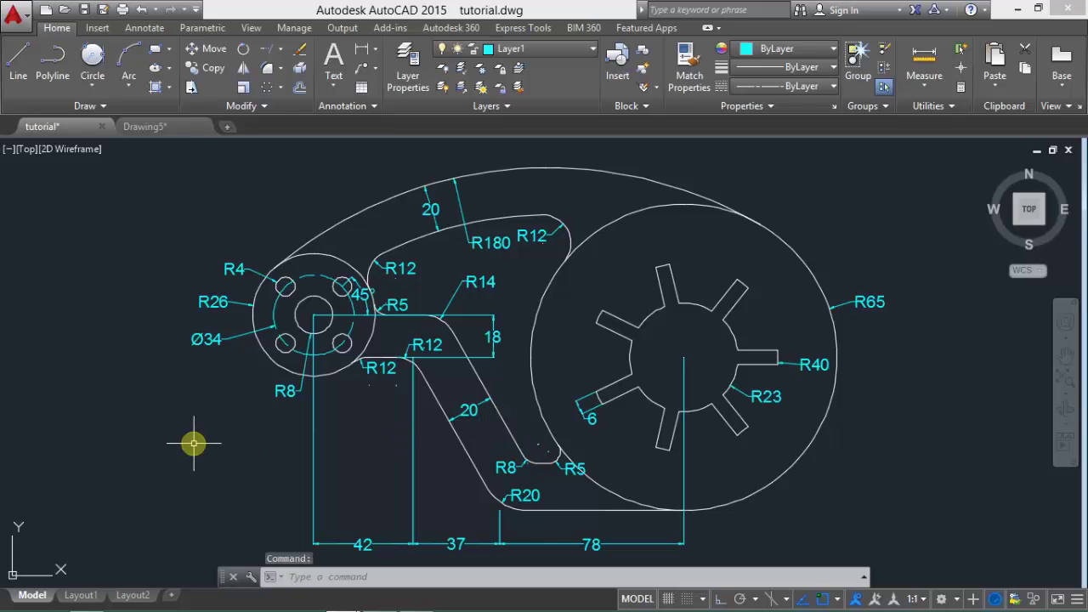
pyautogui.click(175, 125)
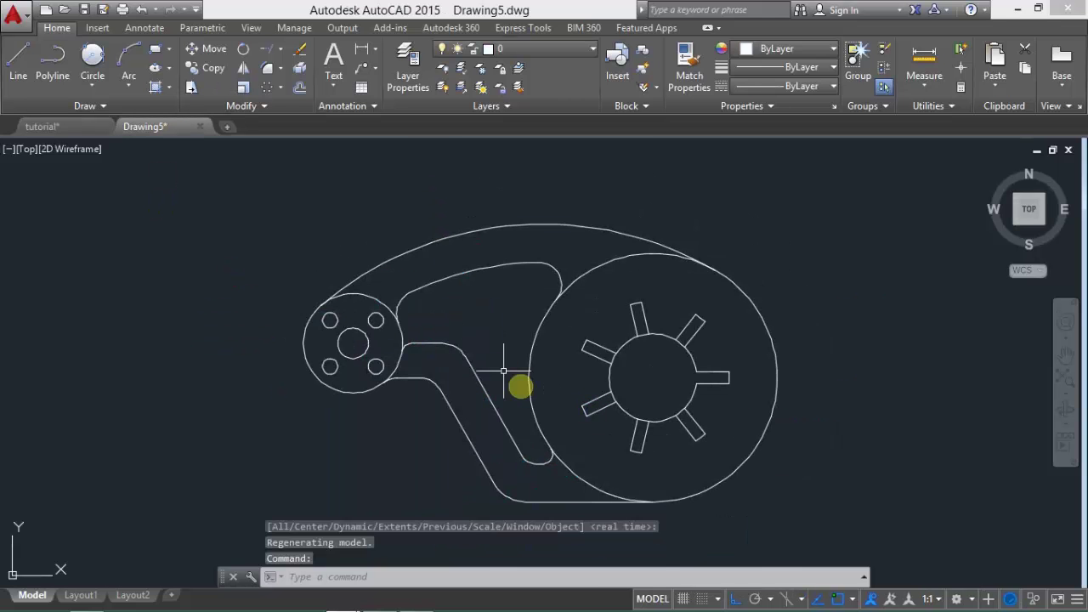
pyautogui.scroll(2, 523, 386)
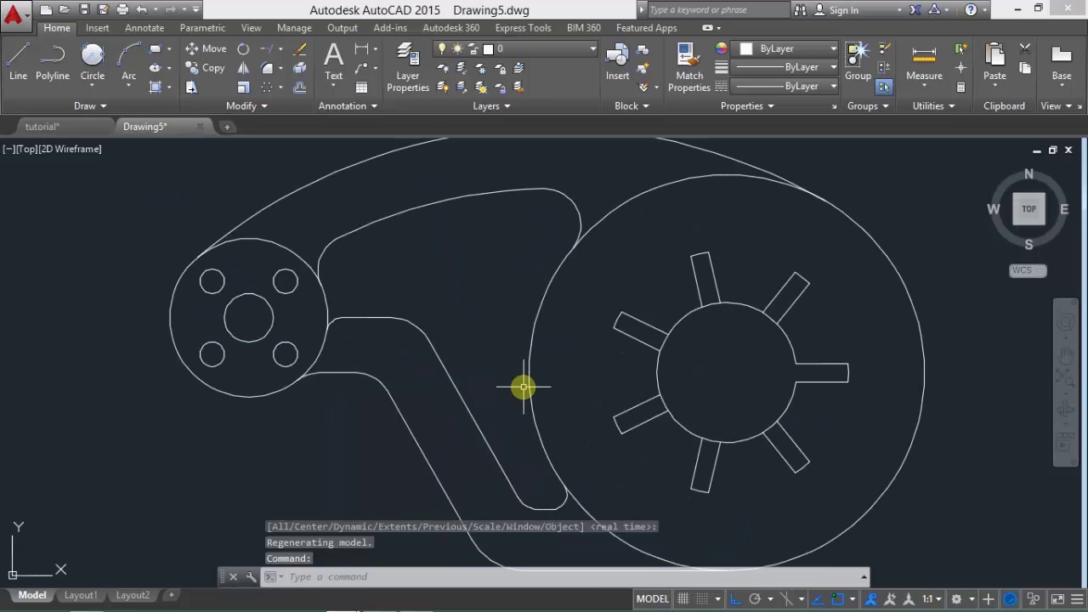
pyautogui.scroll(-2, 524, 387)
pyautogui.moveTo(522, 376); pyautogui.dragTo(515, 340, button='middle')
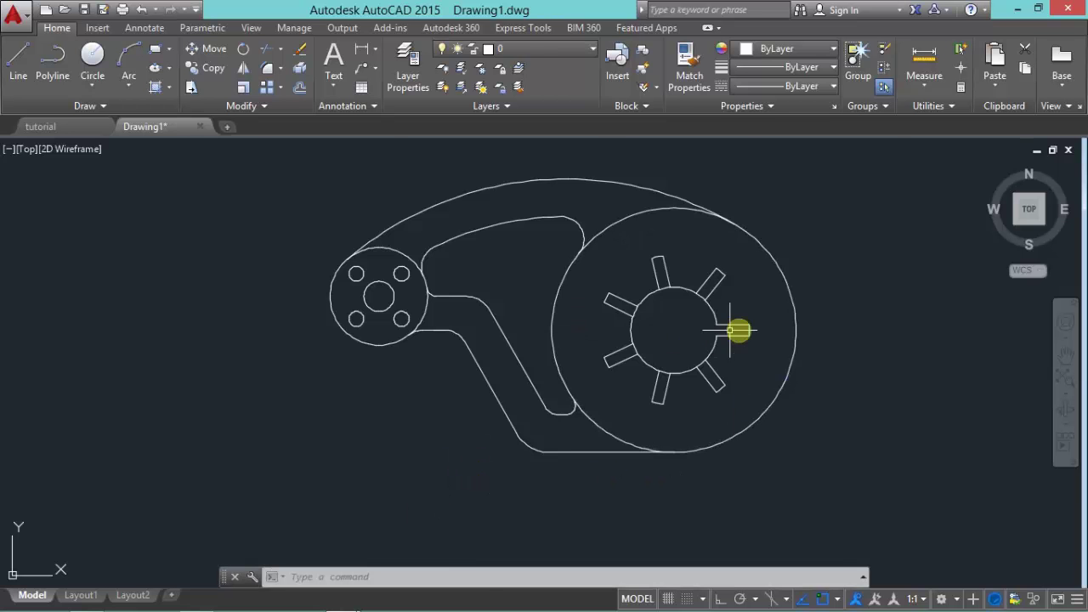
# - Trim the inner circle arcs in the upper-right, upper-left and lower-right spoke openings
pyautogui.scroll(4, 690, 331)
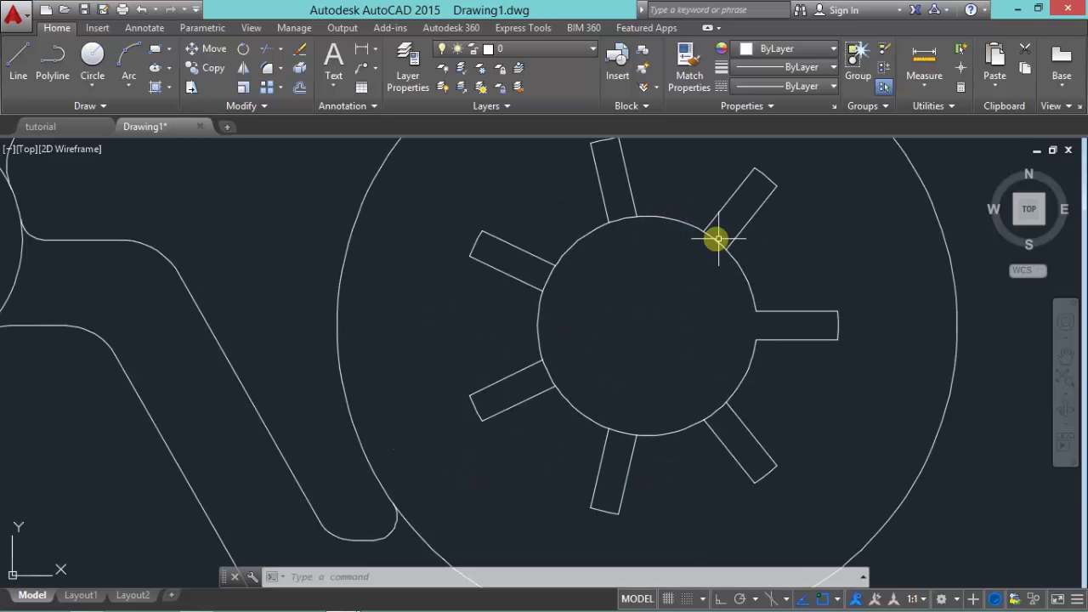
pyautogui.click(267, 67)
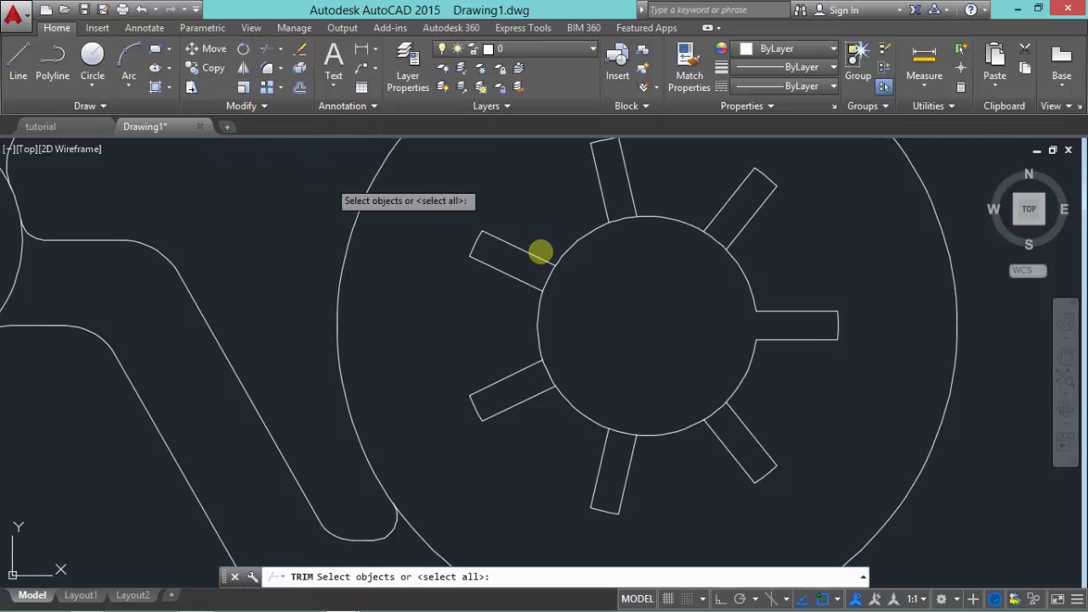
pyautogui.press('Return')
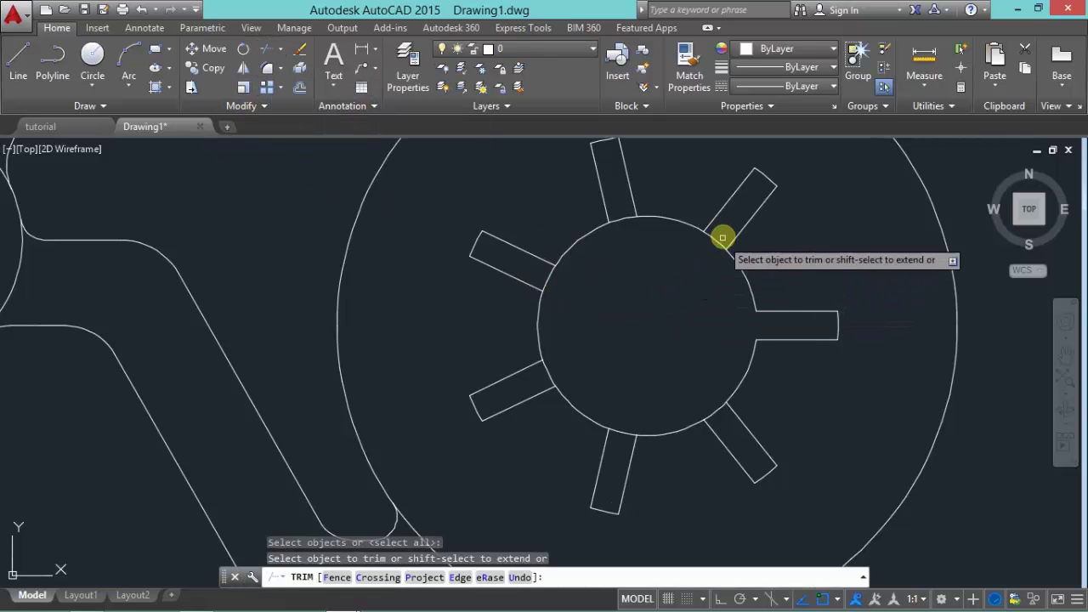
pyautogui.click(716, 241)
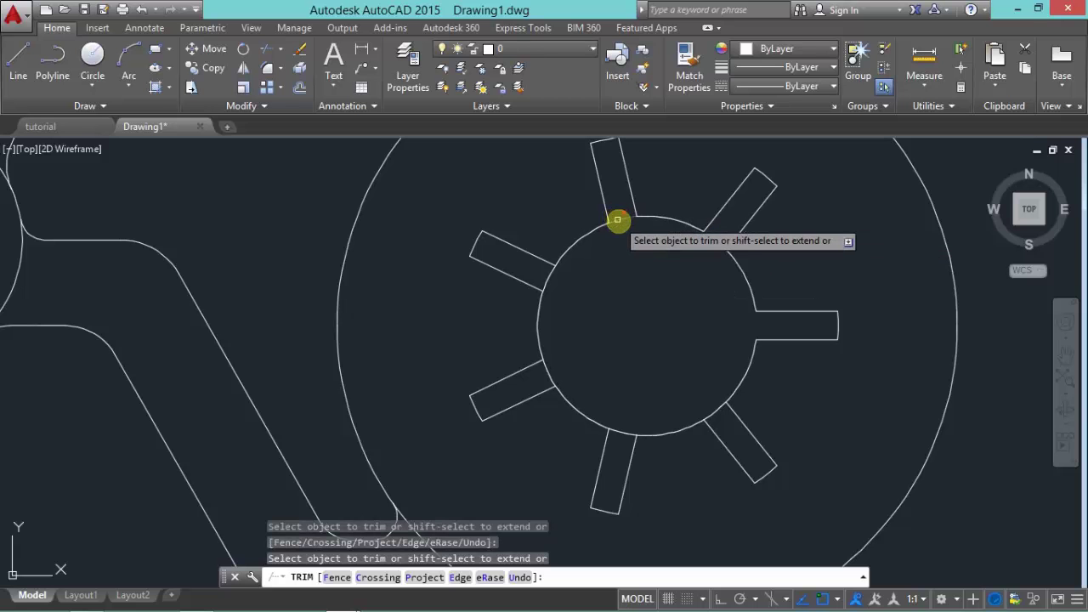
pyautogui.click(547, 277)
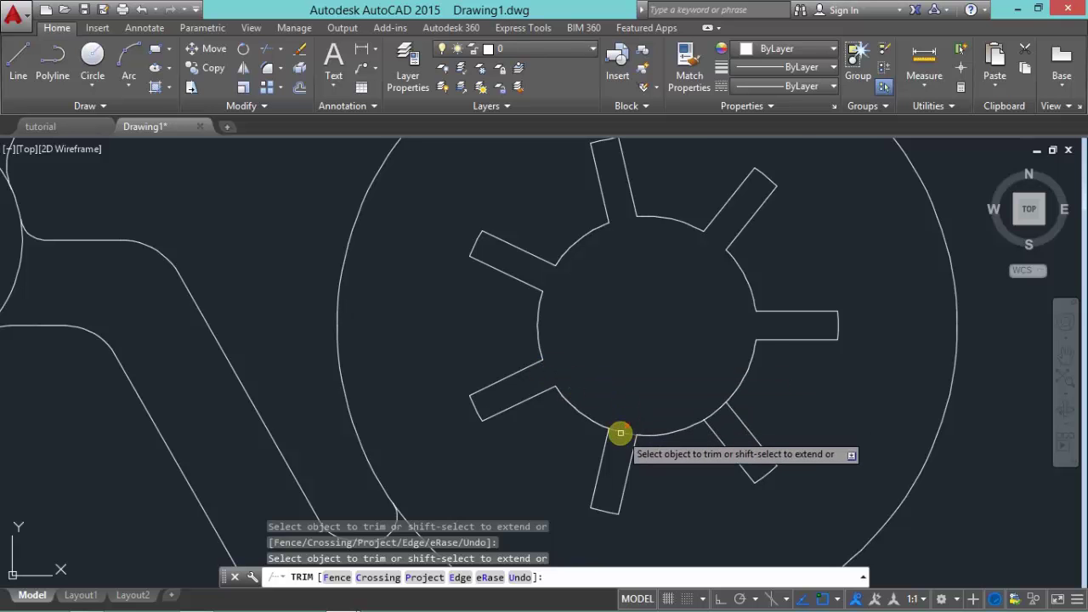
pyautogui.click(709, 398)
pyautogui.press('Return')
pyautogui.scroll(-3, 606, 347)
pyautogui.scroll(-2, 606, 347)
pyautogui.moveTo(608, 341); pyautogui.dragTo(639, 338, button='middle')
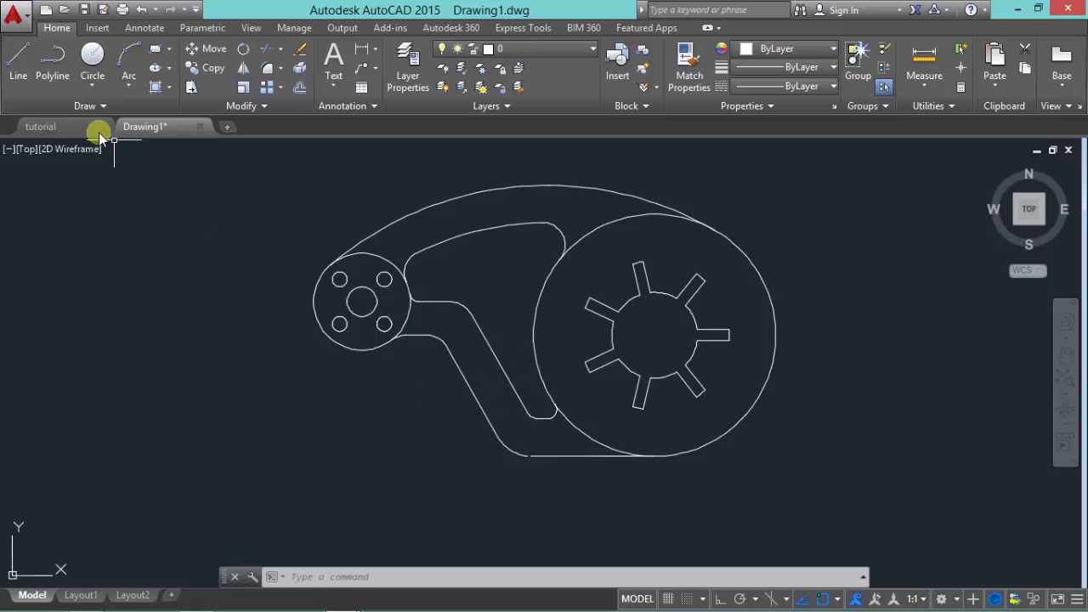
pyautogui.click(48, 126)
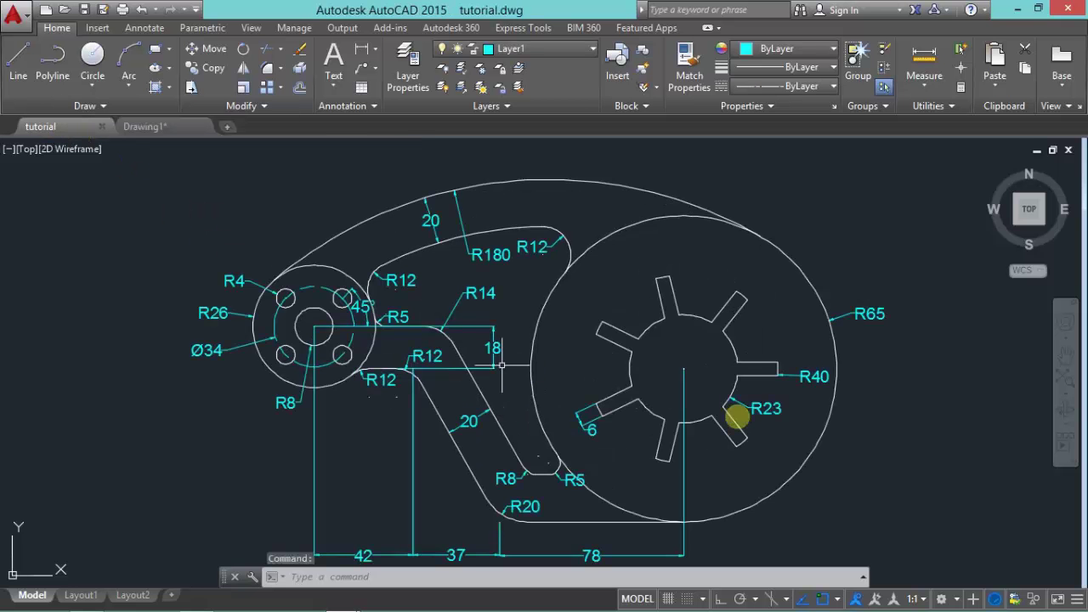
pyautogui.click(140, 126)
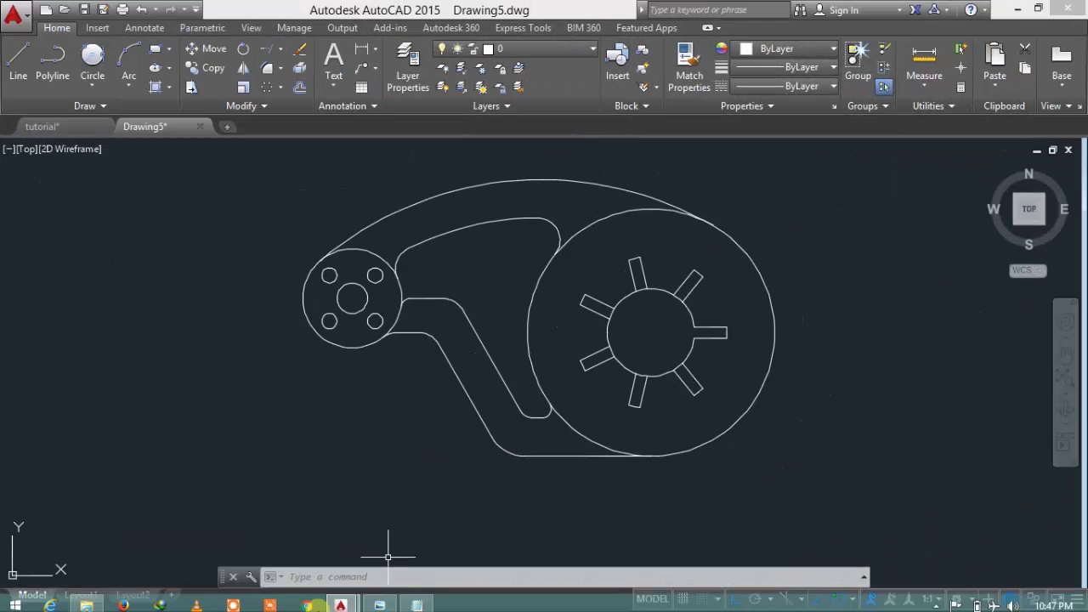
# - Overwrite the Notepad note's text, starting the line 'plz like and subscribe'
pyautogui.click(416, 599)
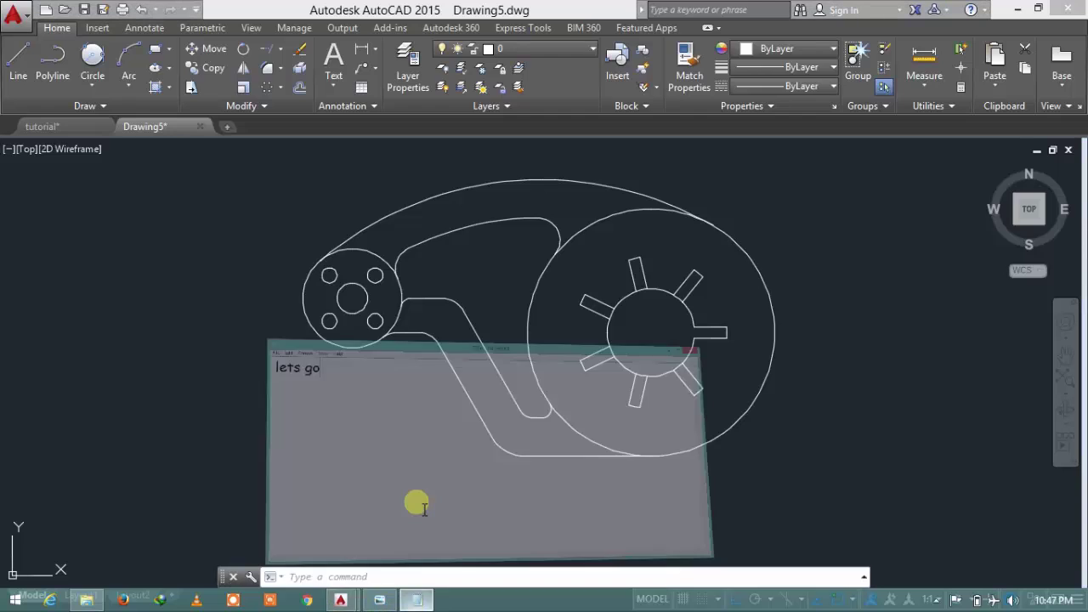
pyautogui.hotkey('ctrl', 'a')
pyautogui.write('t')
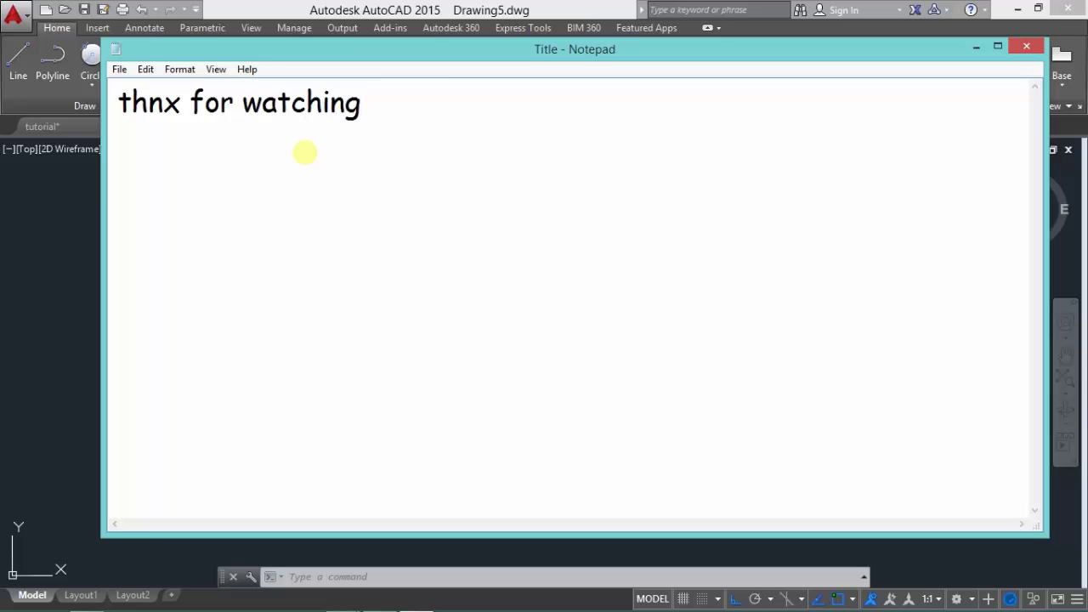
pyautogui.hotkey('ctrl', 'a')
pyautogui.write('p')
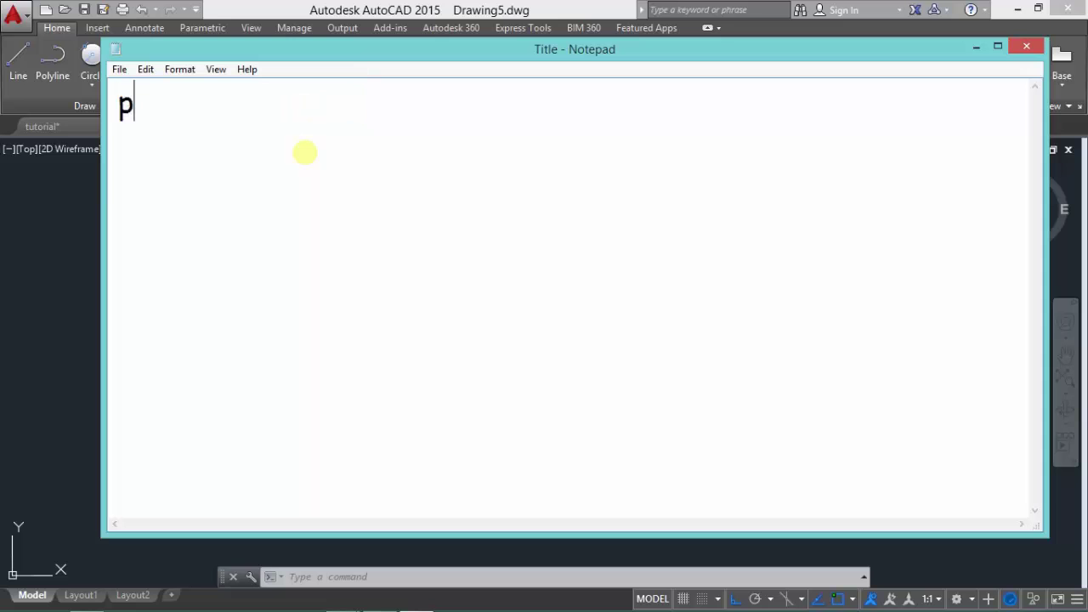